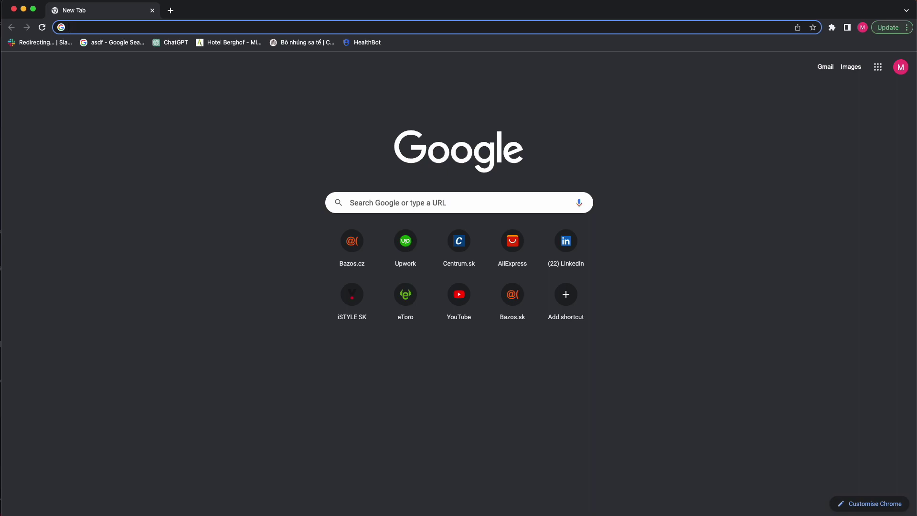
Search Google for "open ai" and open the OpenAI website from the results.
{"action": "left_click", "coordinate": [465, 208]}
{"action": "left_click", "coordinate": [443, 221]}
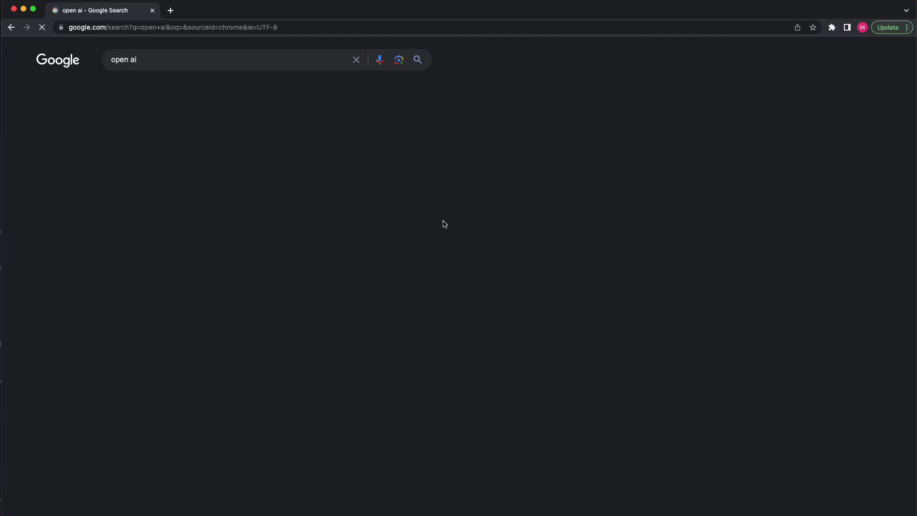
{"action": "left_click", "coordinate": [140, 157]}
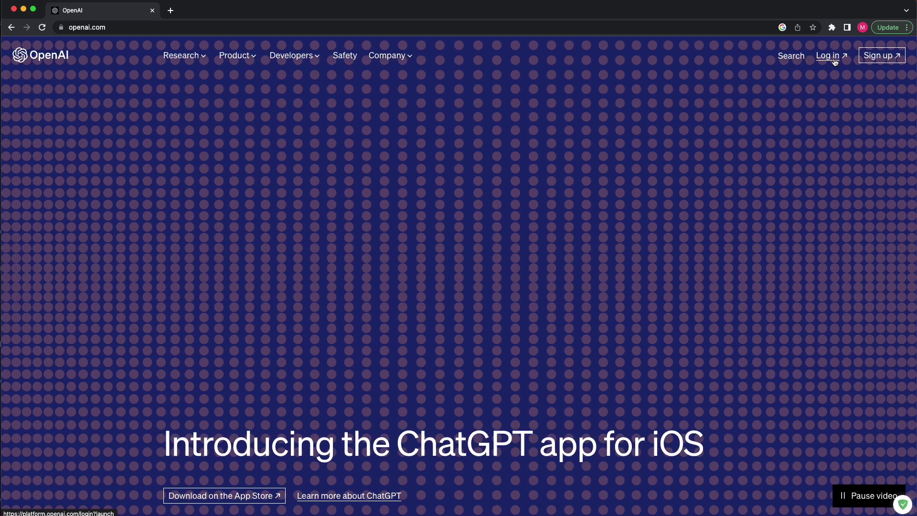
Log in to the OpenAI API platform and open the account's API keys page.
{"action": "left_click", "coordinate": [836, 60]}
{"action": "left_click", "coordinate": [615, 276]}
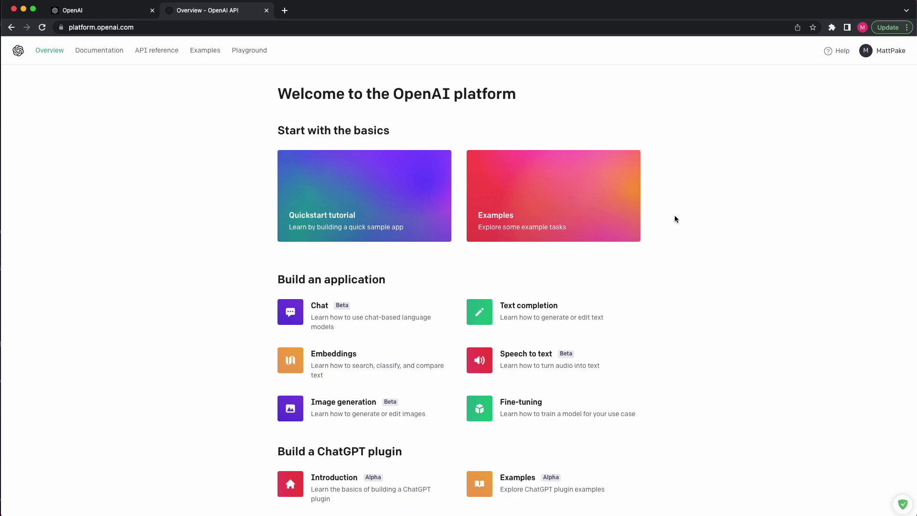
{"action": "left_click", "coordinate": [880, 58]}
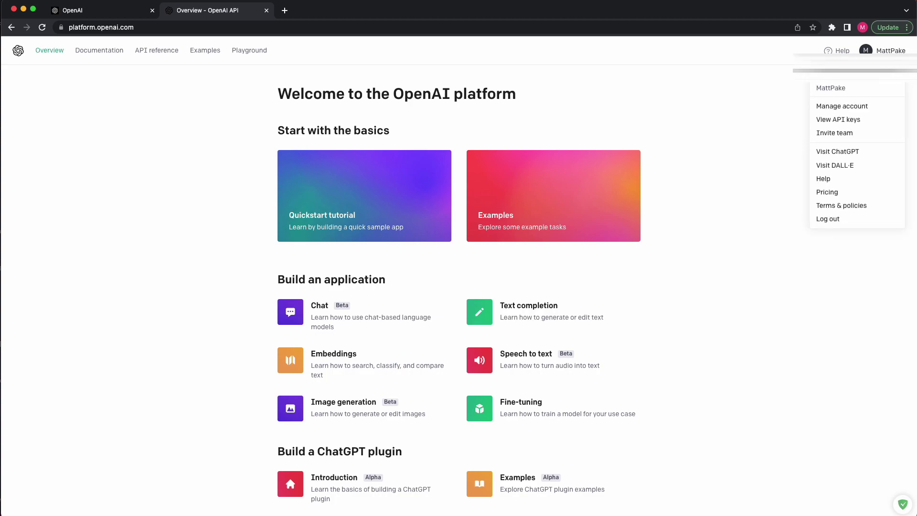
{"action": "left_click", "coordinate": [865, 125]}
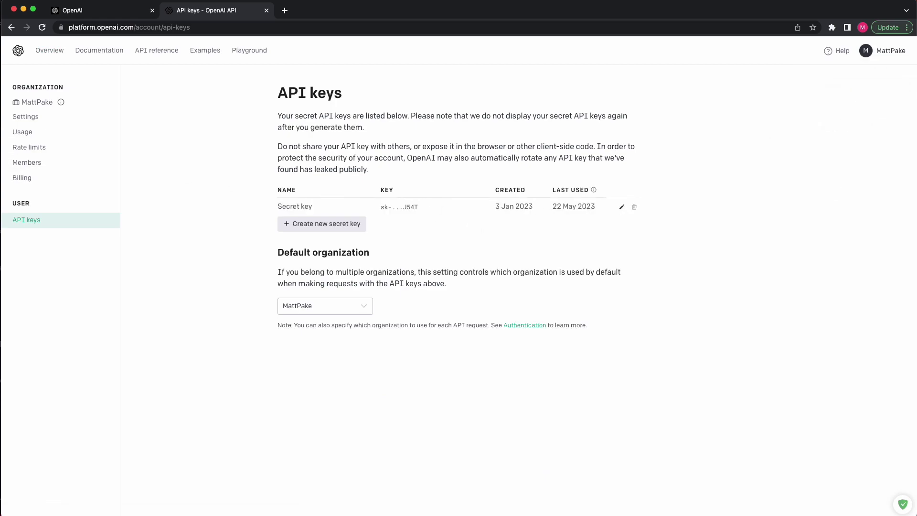
Open the payment methods page in the organization's billing settings.
{"action": "left_click", "coordinate": [30, 180]}
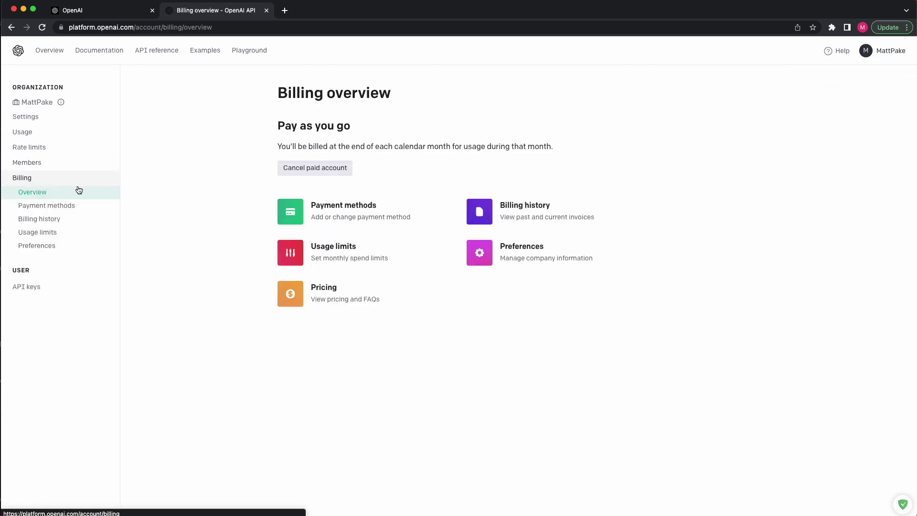
{"action": "left_click", "coordinate": [287, 217]}
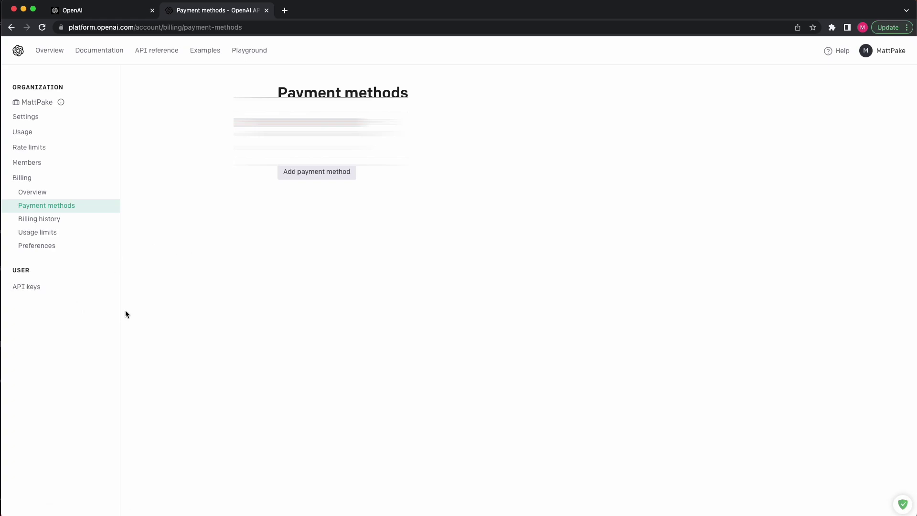
View the form for creating a new secret key on the API keys page and leave it without creating one.
{"action": "left_click", "coordinate": [46, 294]}
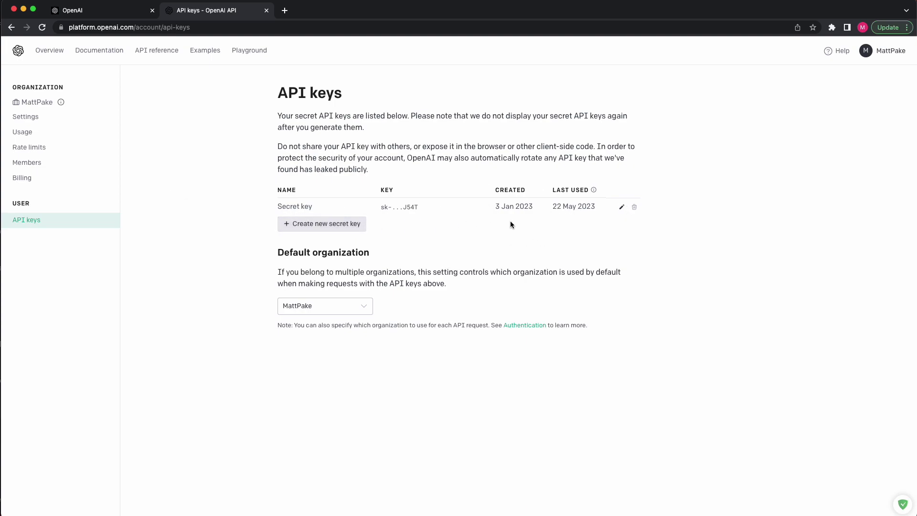
{"action": "left_click", "coordinate": [349, 229]}
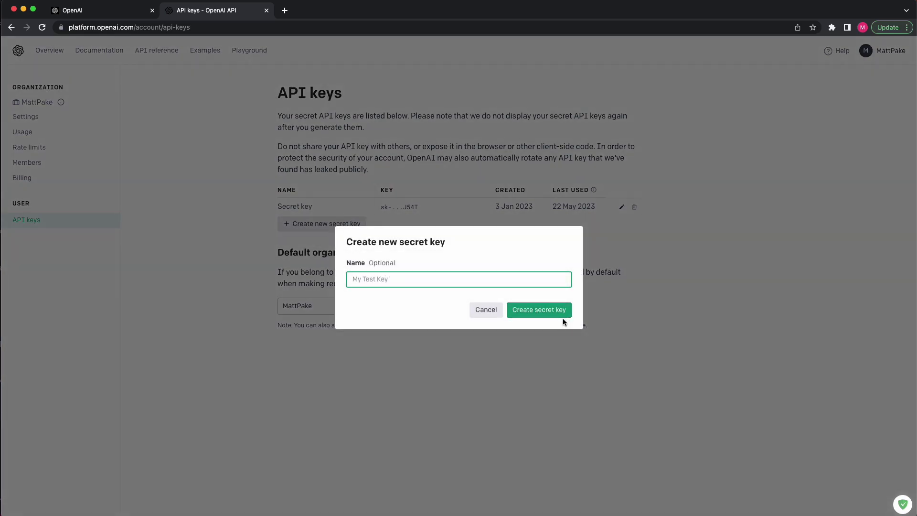
{"action": "left_click", "coordinate": [485, 316]}
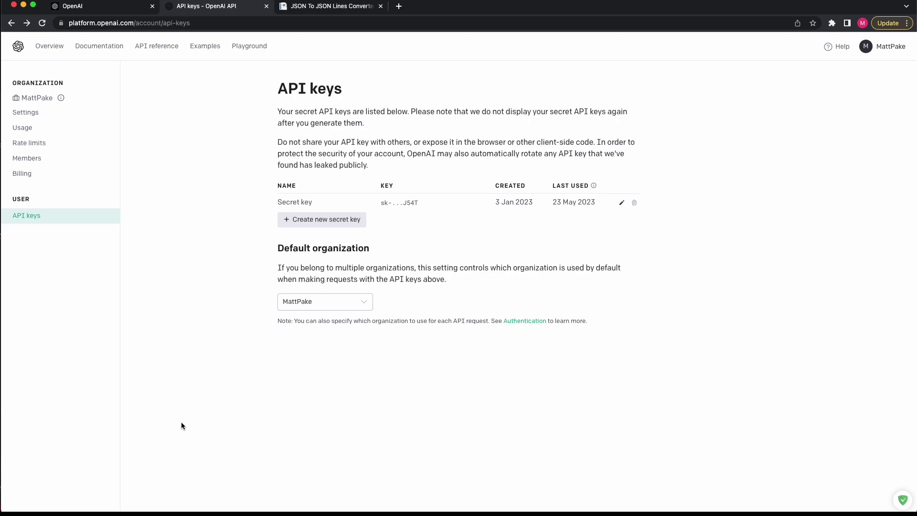
Open the Fine-tuning guide in the OpenAI documentation and examine which base models can be fine-tuned, highlighting davinci.
{"action": "left_click", "coordinate": [96, 54]}
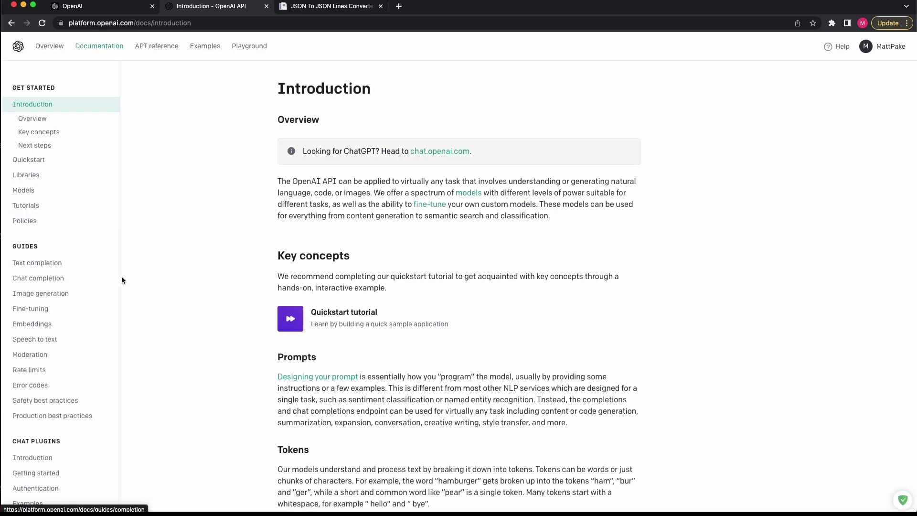
{"action": "left_click", "coordinate": [48, 313]}
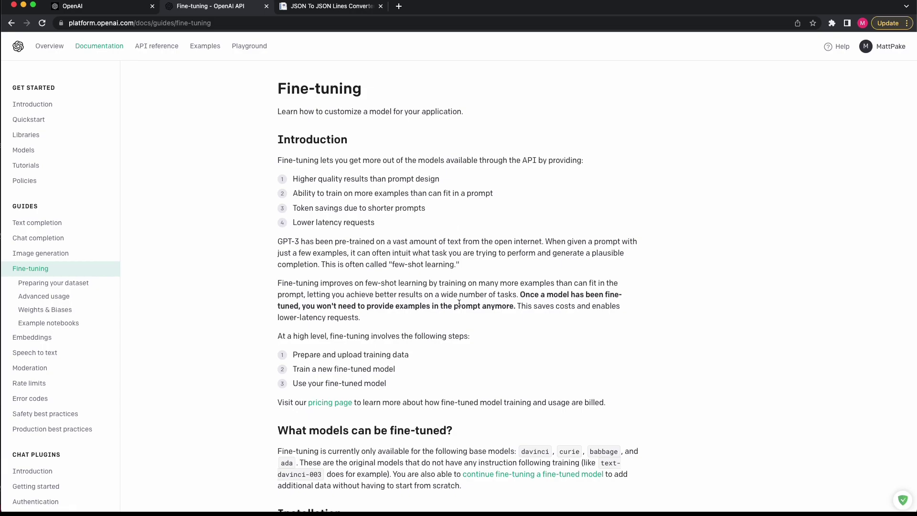
{"action": "scroll", "coordinate": [472, 291], "scroll_direction": "down", "scroll_amount": 5}
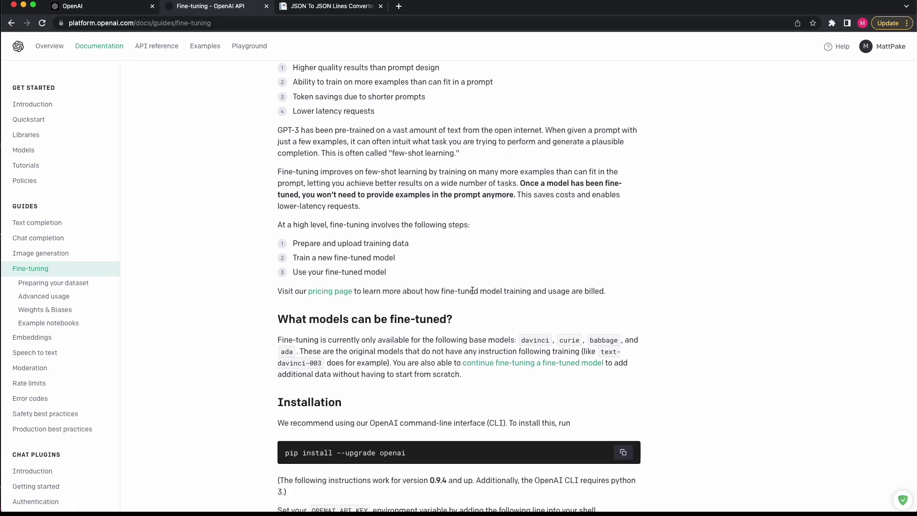
{"action": "scroll", "coordinate": [471, 290], "scroll_direction": "down", "scroll_amount": 2}
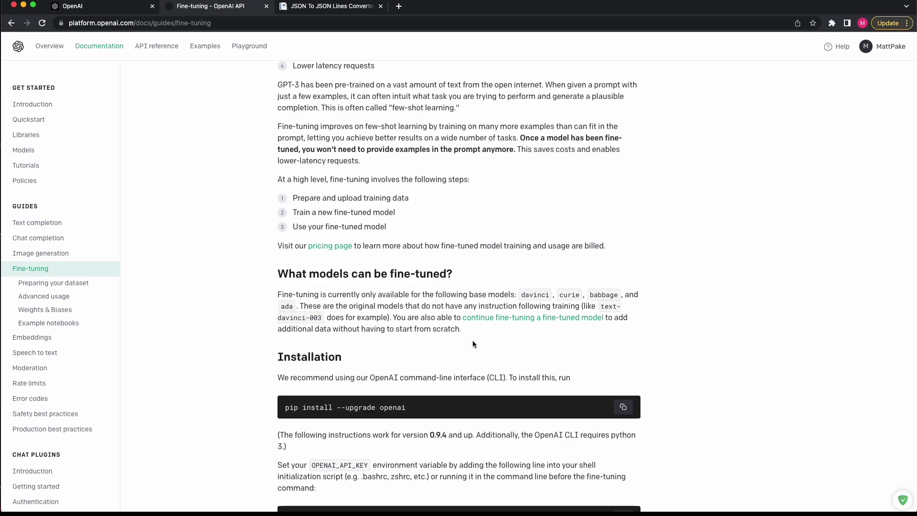
{"action": "scroll", "coordinate": [473, 343], "scroll_direction": "down", "scroll_amount": 3}
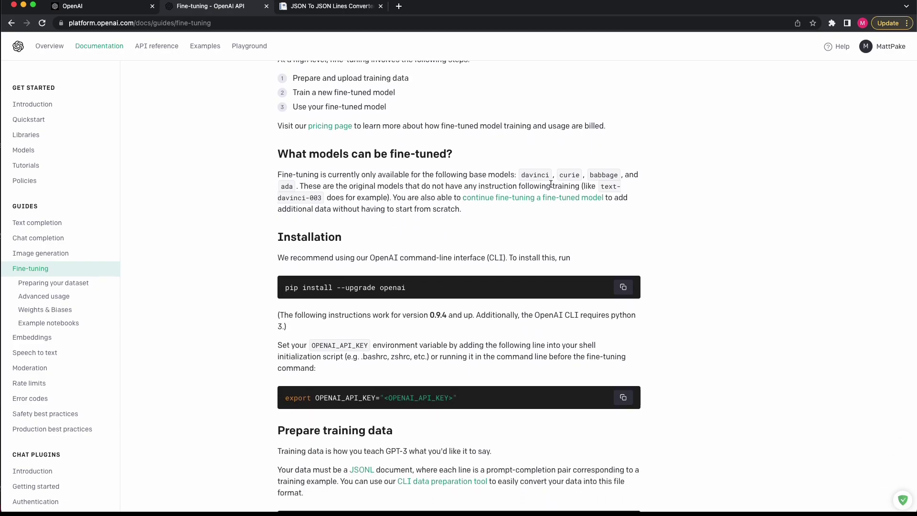
{"action": "double_click", "coordinate": [541, 175]}
{"action": "scroll", "coordinate": [550, 249], "scroll_direction": "down", "scroll_amount": 1}
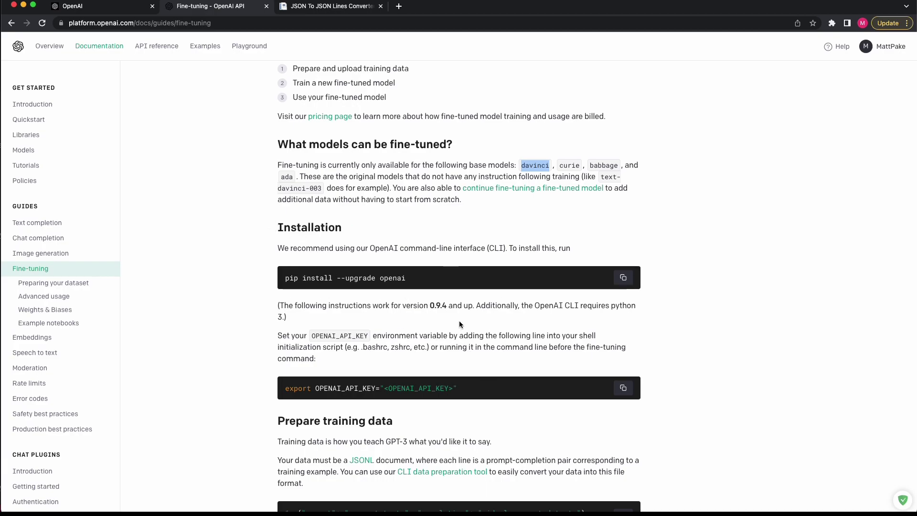
Read the guide's Installation and Prepare training data sections, including the JSONL prompt-completion format.
{"action": "scroll", "coordinate": [466, 322], "scroll_direction": "down", "scroll_amount": 3}
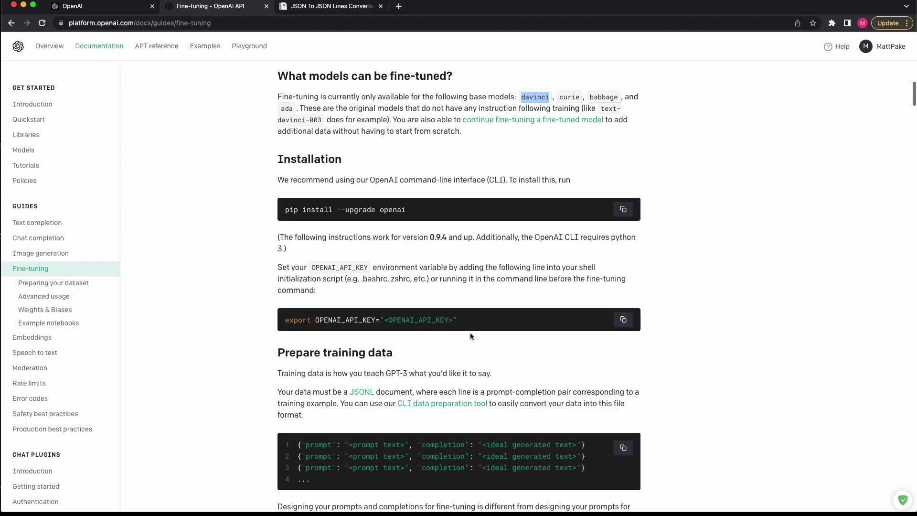
{"action": "scroll", "coordinate": [475, 333], "scroll_direction": "down", "scroll_amount": 1}
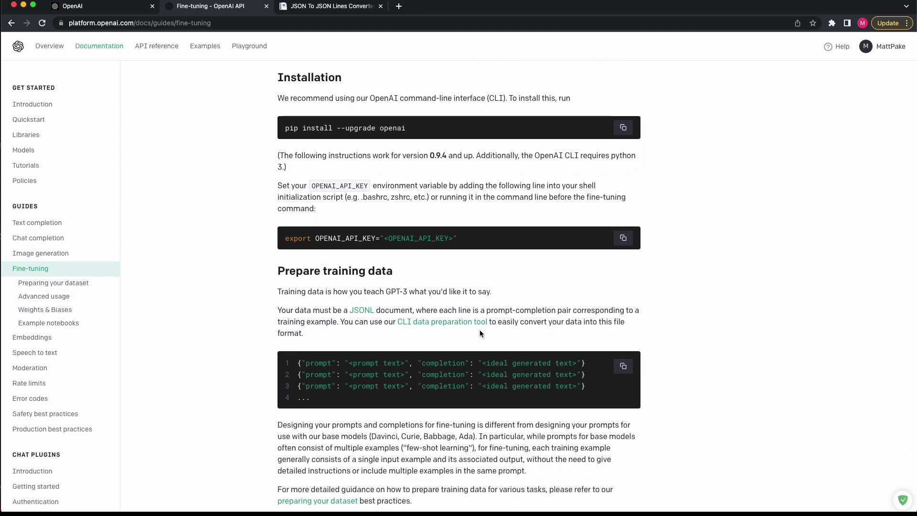
{"action": "scroll", "coordinate": [482, 330], "scroll_direction": "down", "scroll_amount": 3}
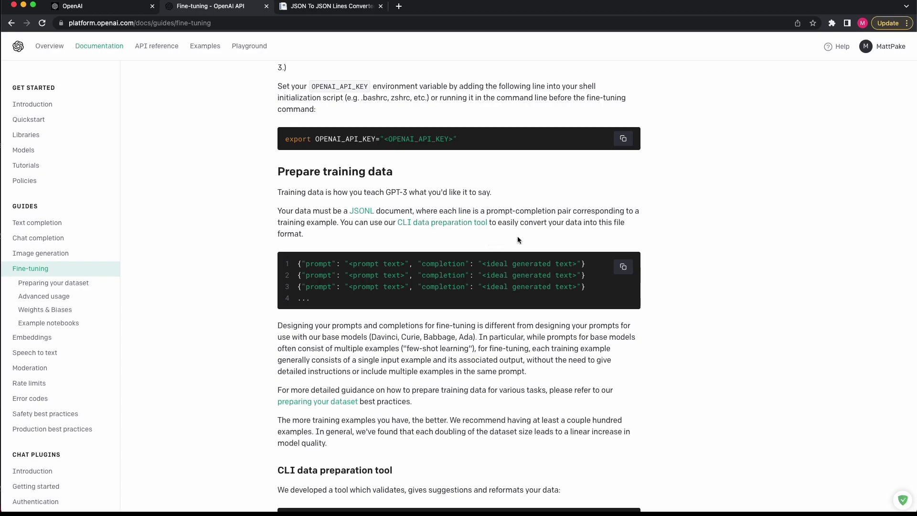
Switch to the JSON To JSON Lines converter page and examine the flu prompt-completion pairs in the JSON input data.
{"action": "left_click", "coordinate": [342, 6]}
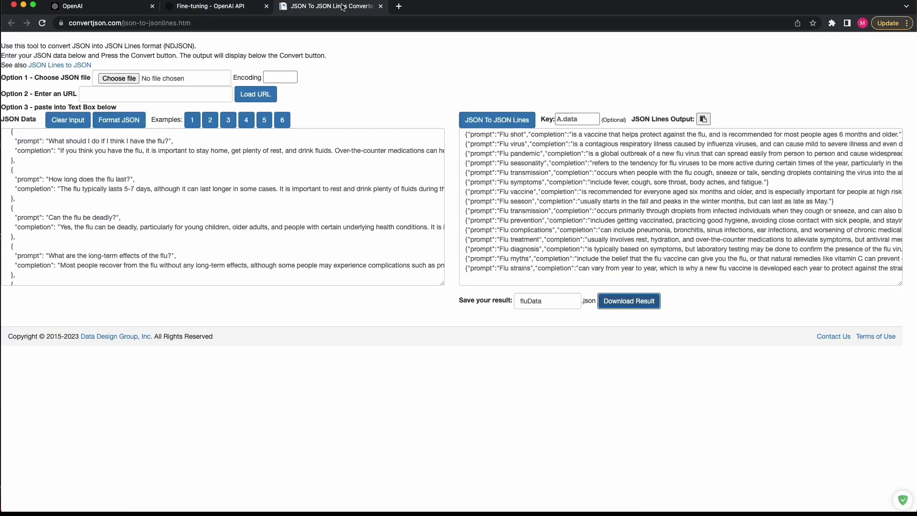
{"action": "scroll", "coordinate": [322, 176], "scroll_direction": "up", "scroll_amount": 5}
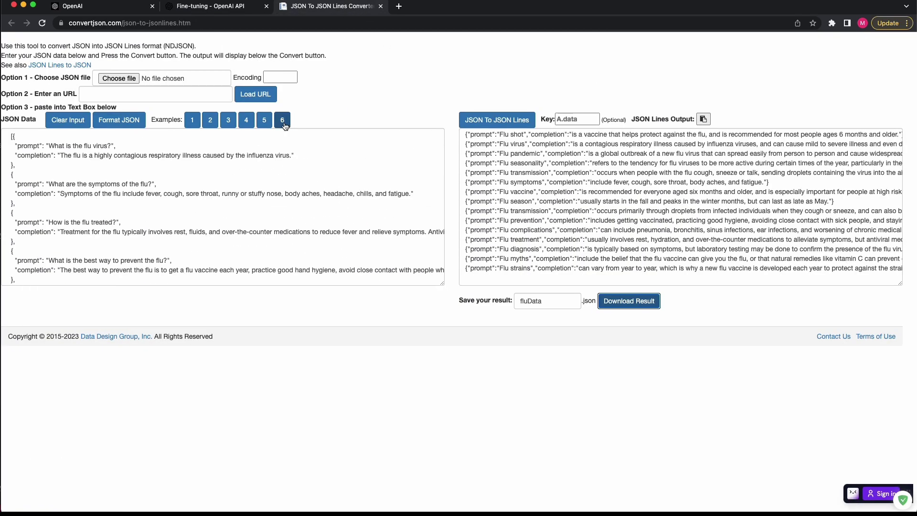
{"action": "scroll", "coordinate": [258, 117], "scroll_direction": "up", "scroll_amount": 3}
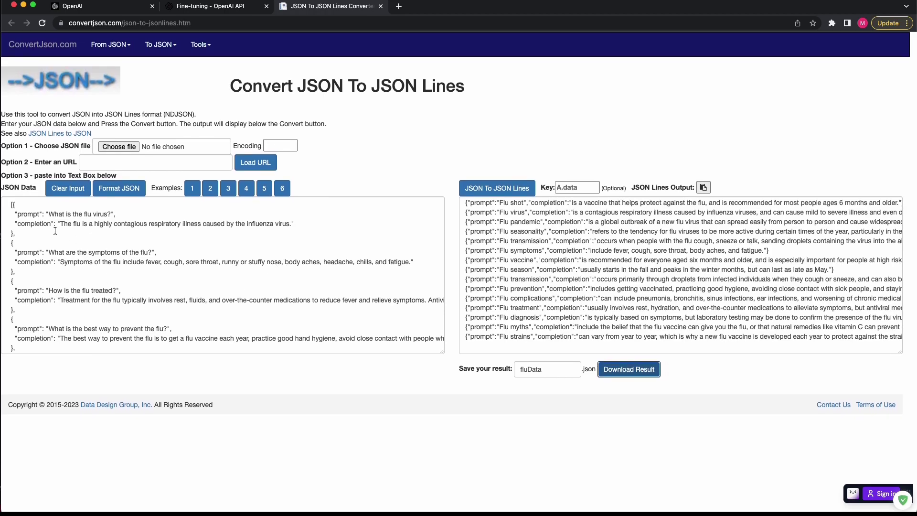
{"action": "scroll", "coordinate": [60, 287], "scroll_direction": "down", "scroll_amount": 2}
{"action": "scroll", "coordinate": [60, 286], "scroll_direction": "down", "scroll_amount": 5}
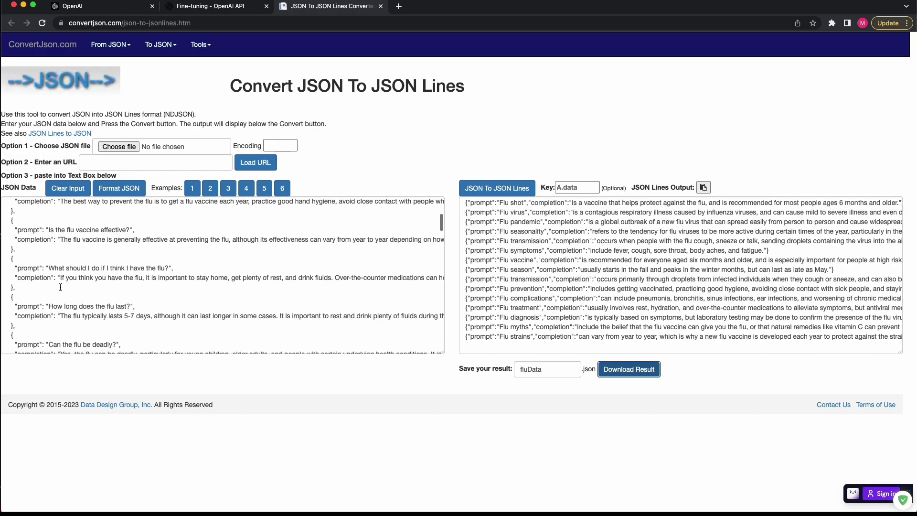
{"action": "scroll", "coordinate": [70, 289], "scroll_direction": "down", "scroll_amount": 5}
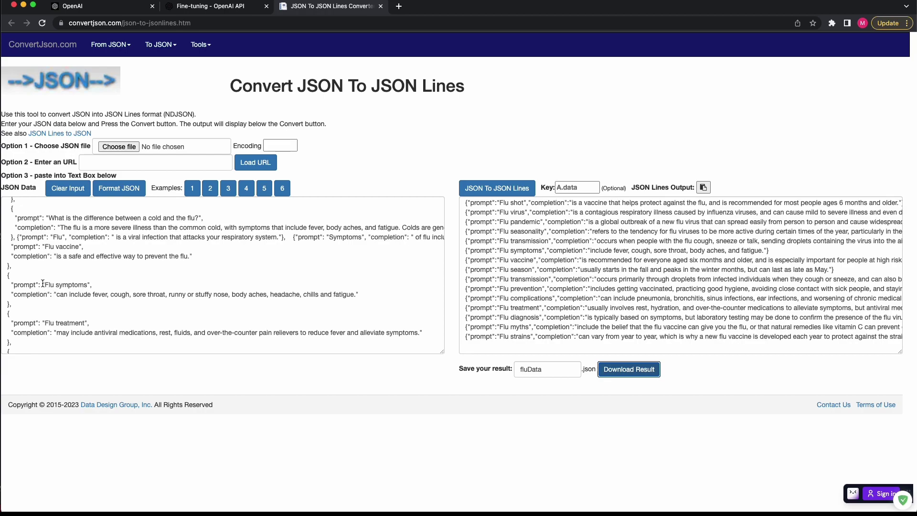
{"action": "scroll", "coordinate": [43, 283], "scroll_direction": "up", "scroll_amount": 10}
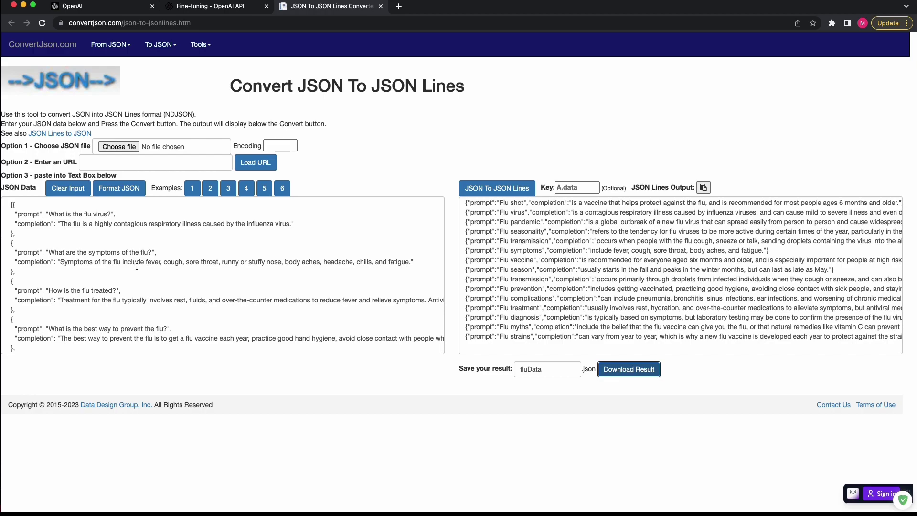
{"action": "scroll", "coordinate": [163, 310], "scroll_direction": "down", "scroll_amount": 2}
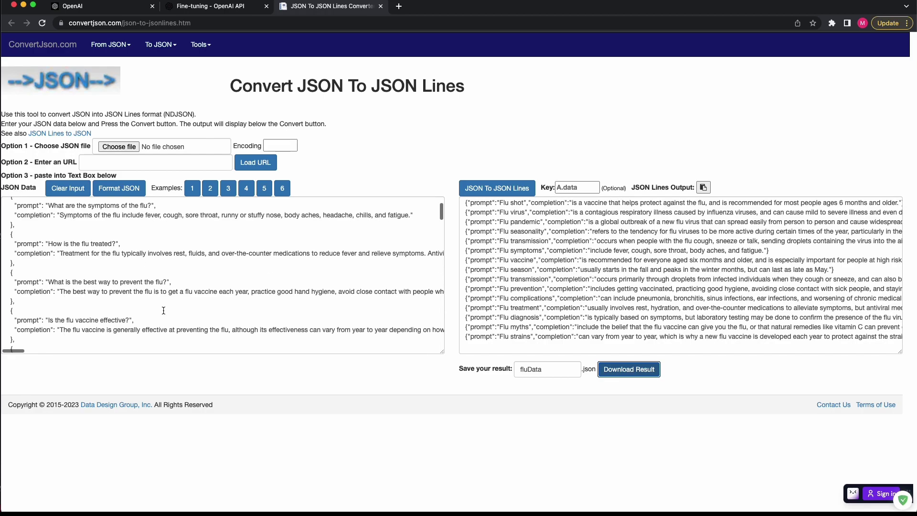
{"action": "scroll", "coordinate": [150, 296], "scroll_direction": "down", "scroll_amount": 3}
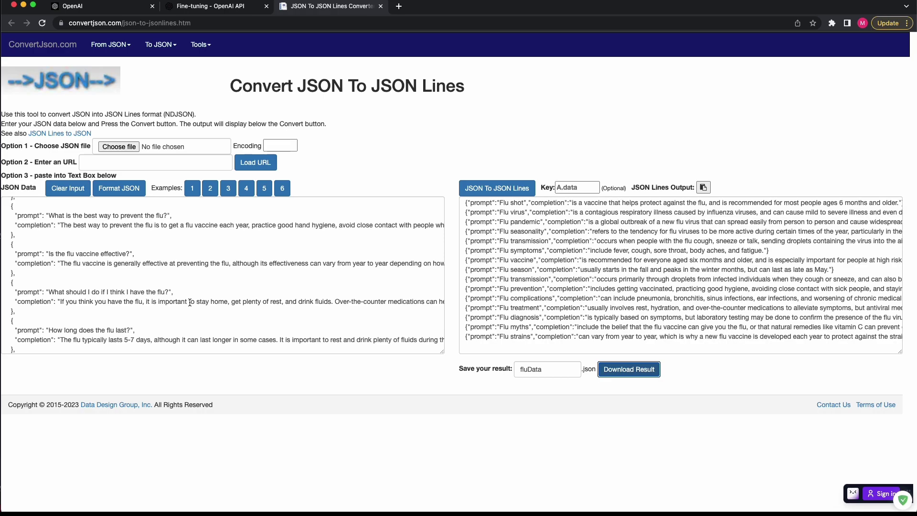
{"action": "scroll", "coordinate": [201, 299], "scroll_direction": "down", "scroll_amount": 3}
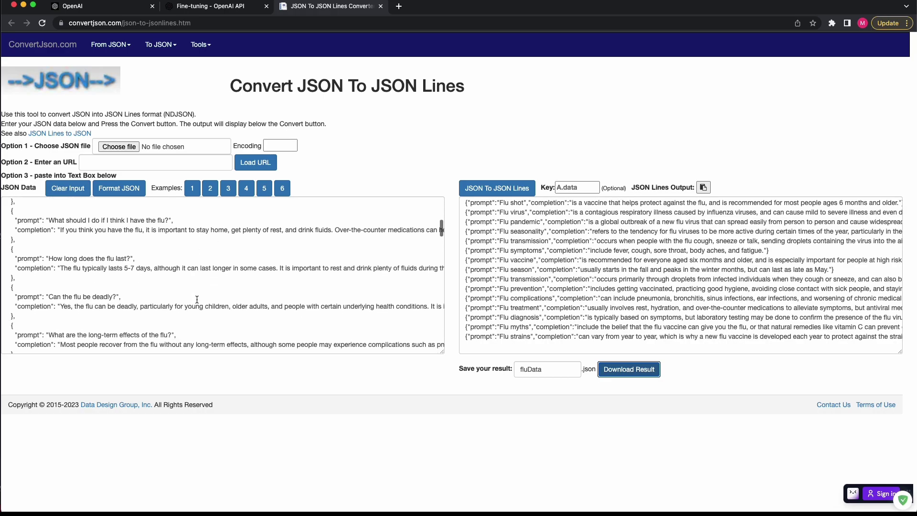
{"action": "scroll", "coordinate": [195, 301], "scroll_direction": "down", "scroll_amount": 15}
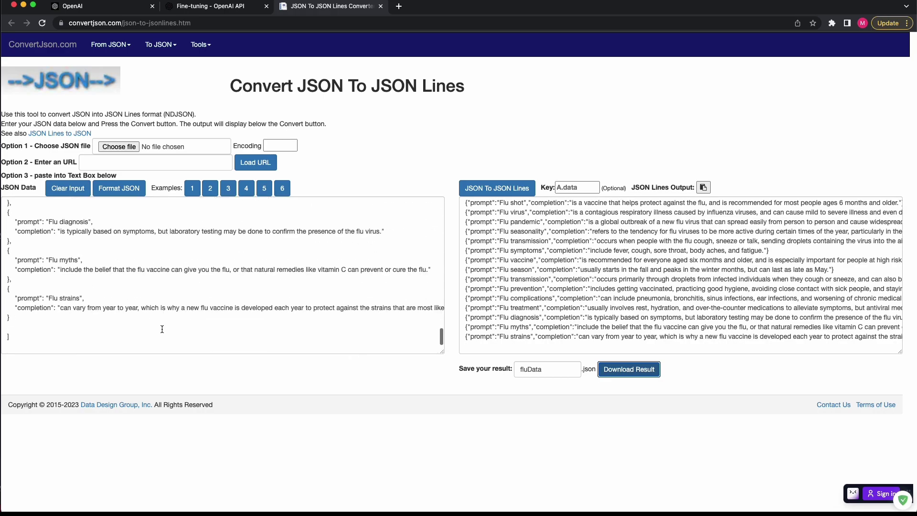
{"action": "scroll", "coordinate": [139, 315], "scroll_direction": "up", "scroll_amount": 15}
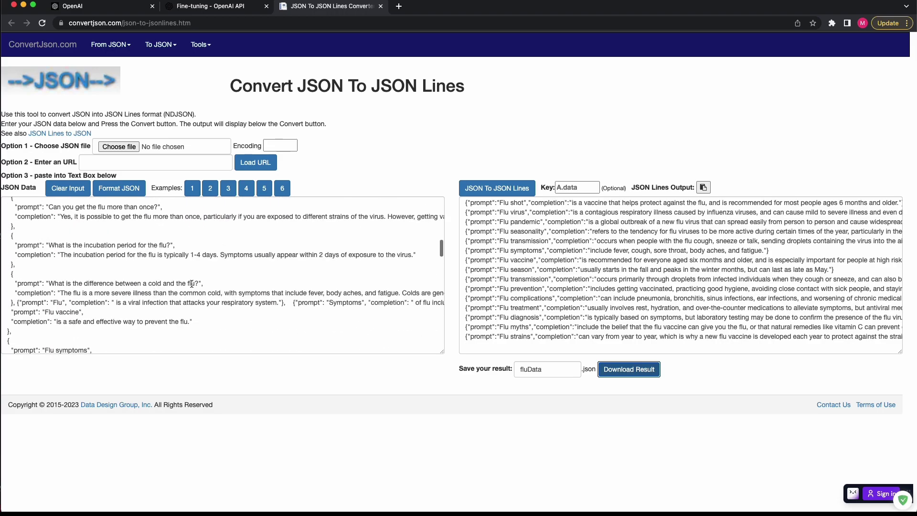
{"action": "scroll", "coordinate": [192, 284], "scroll_direction": "down", "scroll_amount": 10}
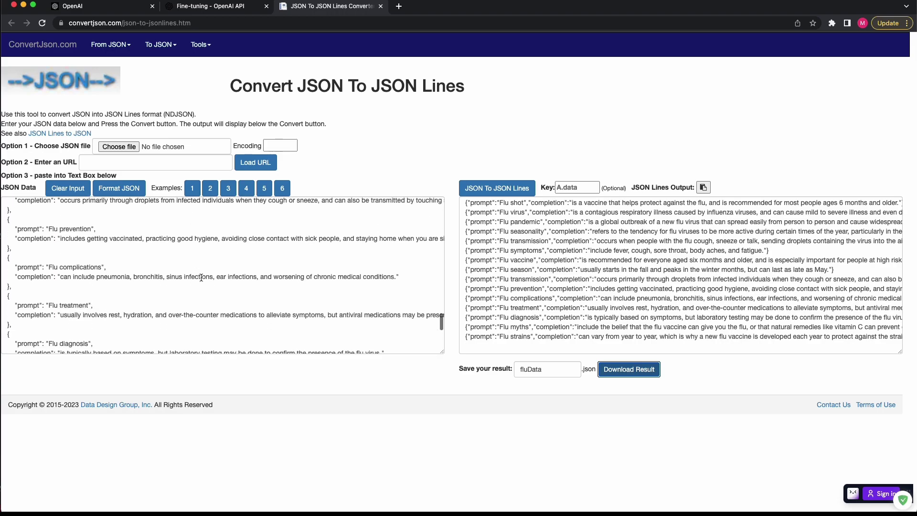
Check the converted JSON Lines output and download the result under the name fluData.
{"action": "scroll", "coordinate": [568, 258], "scroll_direction": "up", "scroll_amount": 2}
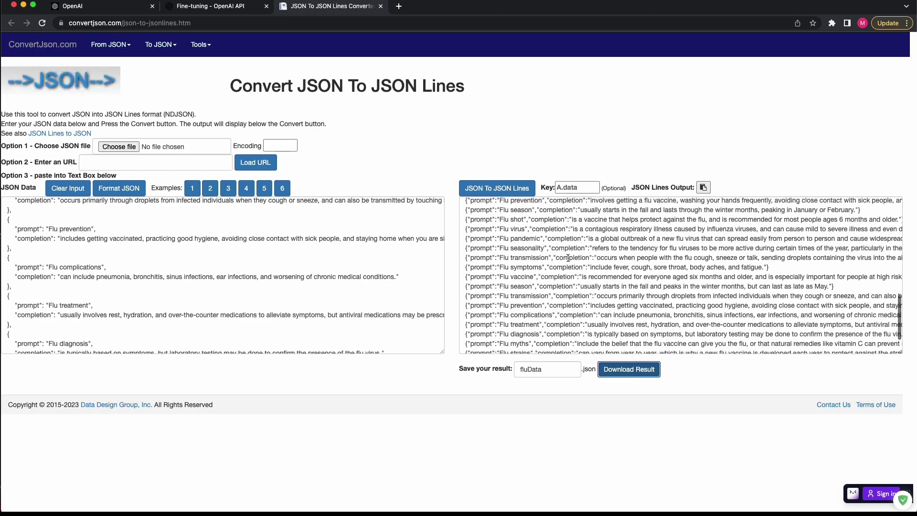
{"action": "scroll", "coordinate": [566, 257], "scroll_direction": "up", "scroll_amount": 8}
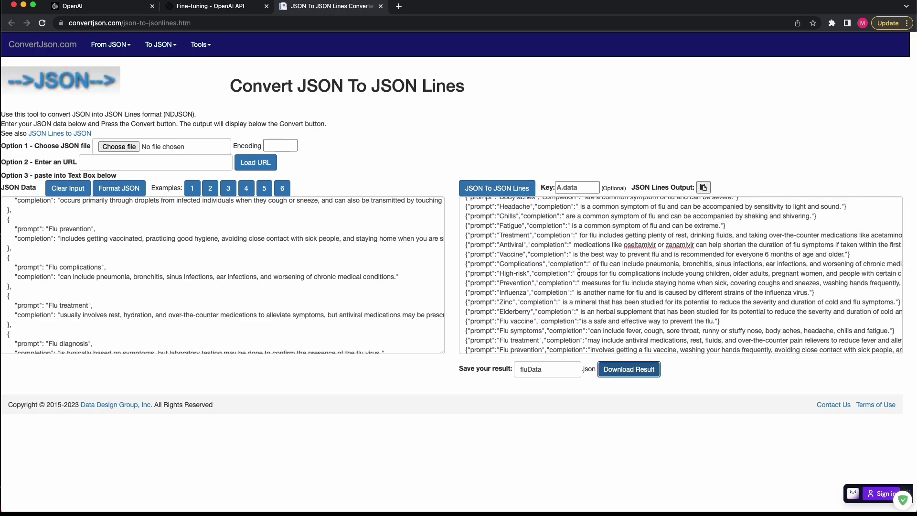
{"action": "scroll", "coordinate": [573, 271], "scroll_direction": "down", "scroll_amount": 10}
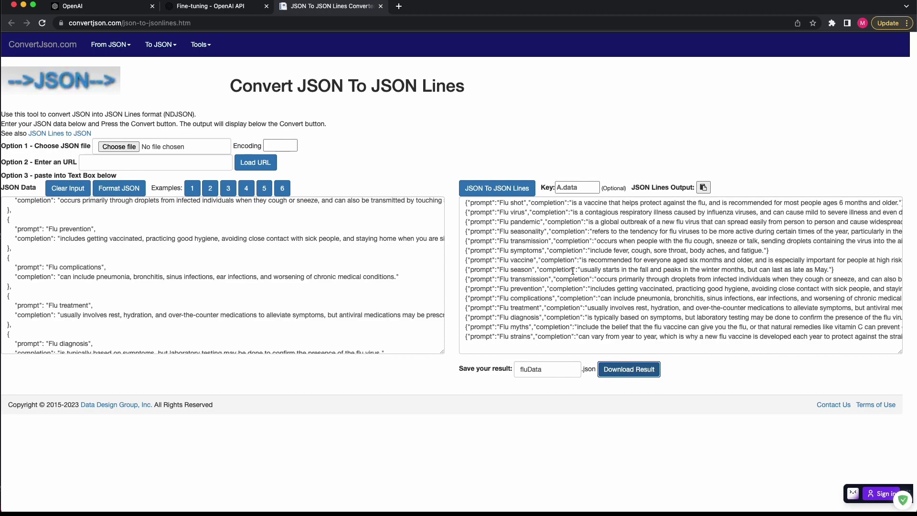
{"action": "left_click", "coordinate": [651, 375]}
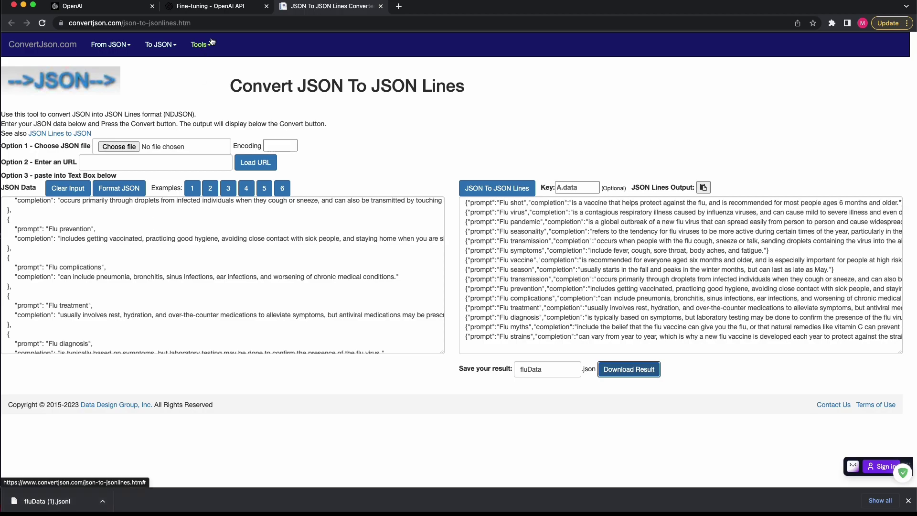
Return to the Fine-tuning guide and read the CLI data preparation tool and Create a fine-tuned model sections.
{"action": "left_click", "coordinate": [211, 9]}
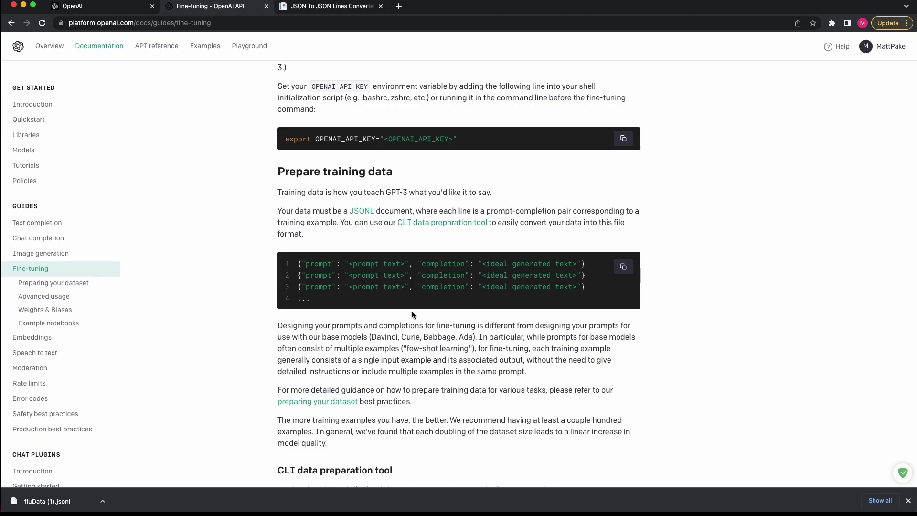
{"action": "scroll", "coordinate": [414, 334], "scroll_direction": "down", "scroll_amount": 4}
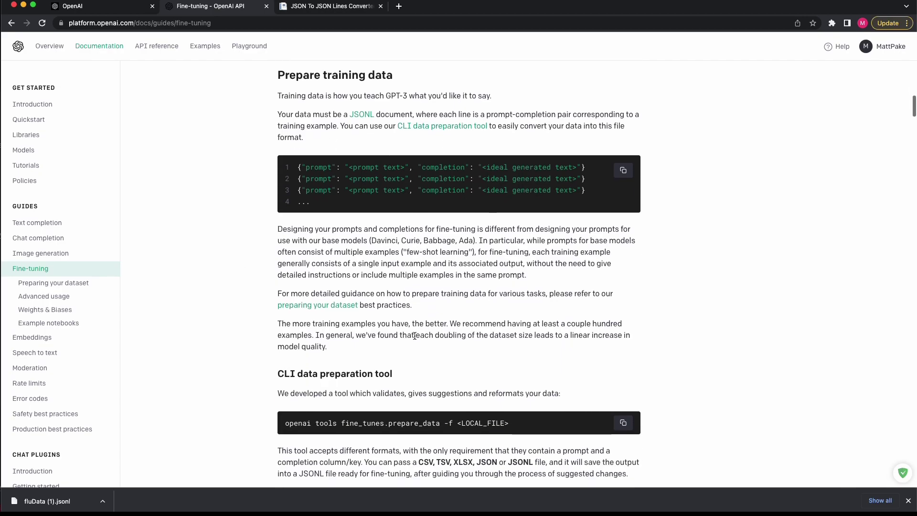
{"action": "scroll", "coordinate": [311, 320], "scroll_direction": "down", "scroll_amount": 4}
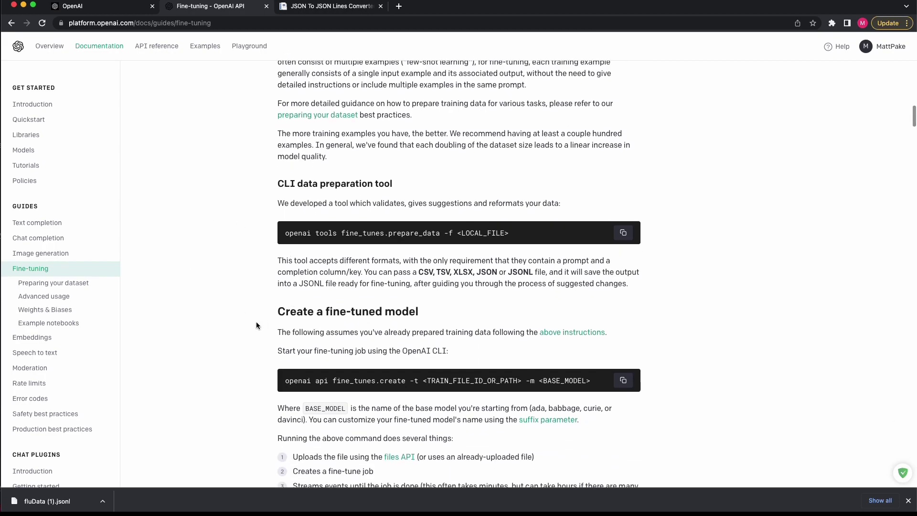
{"action": "scroll", "coordinate": [247, 325], "scroll_direction": "down", "scroll_amount": 1}
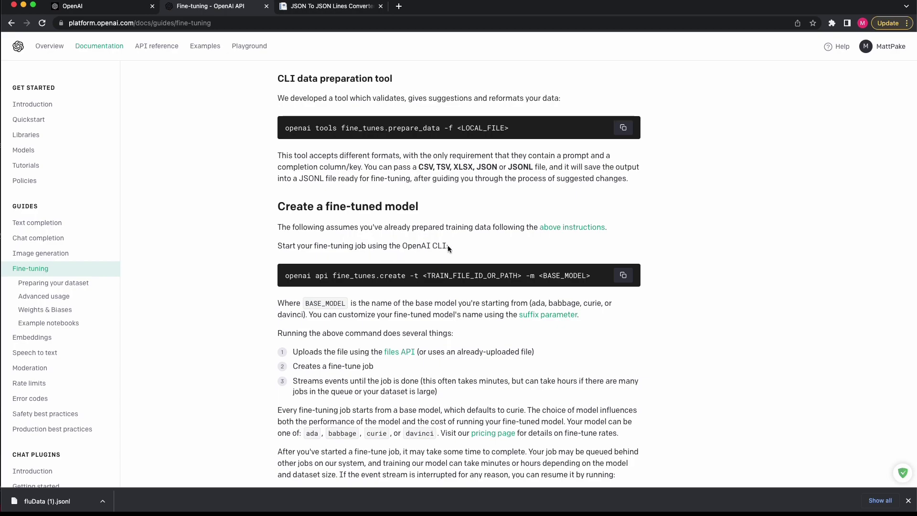
{"action": "scroll", "coordinate": [448, 246], "scroll_direction": "down", "scroll_amount": 2}
{"action": "left_click_drag", "start_coordinate": [294, 190], "coordinate": [444, 189]}
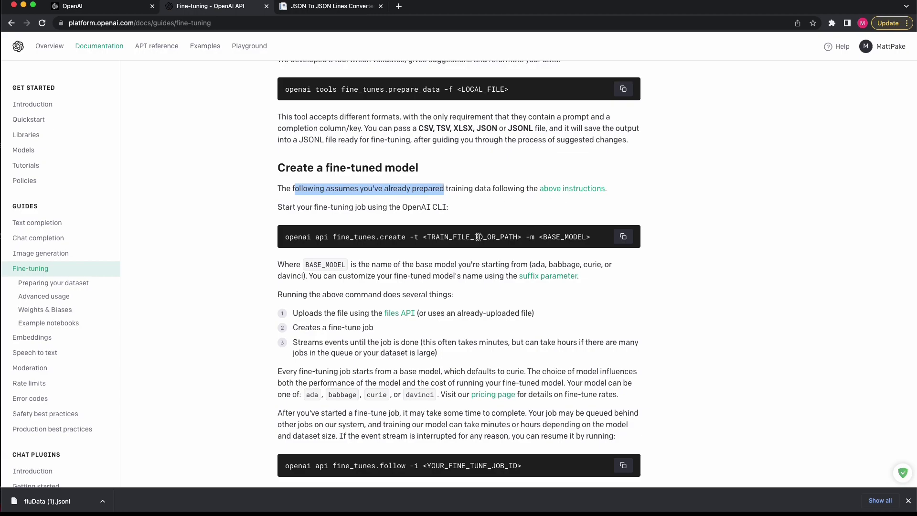
{"action": "scroll", "coordinate": [437, 274], "scroll_direction": "down", "scroll_amount": 2}
{"action": "scroll", "coordinate": [438, 274], "scroll_direction": "down", "scroll_amount": 2}
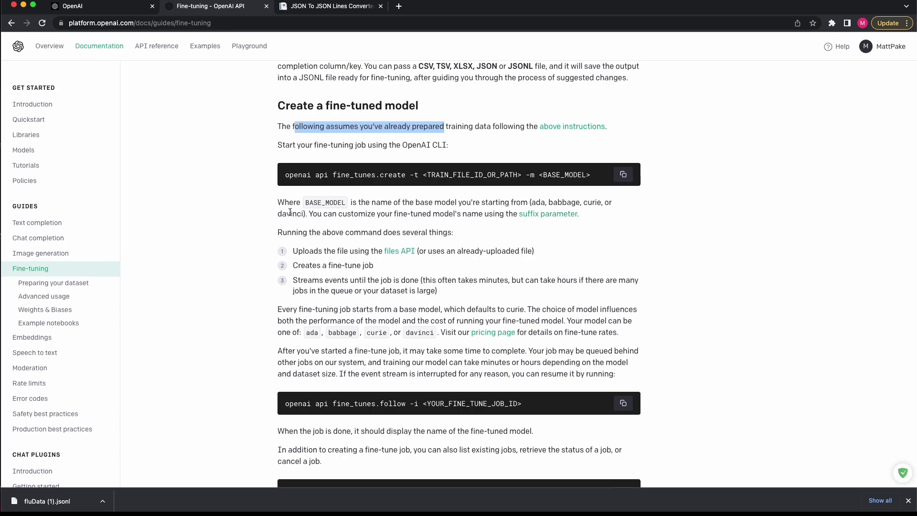
Open the files API reference from the guide and read the list, upload, delete and retrieve file endpoints.
{"action": "left_click", "coordinate": [402, 256]}
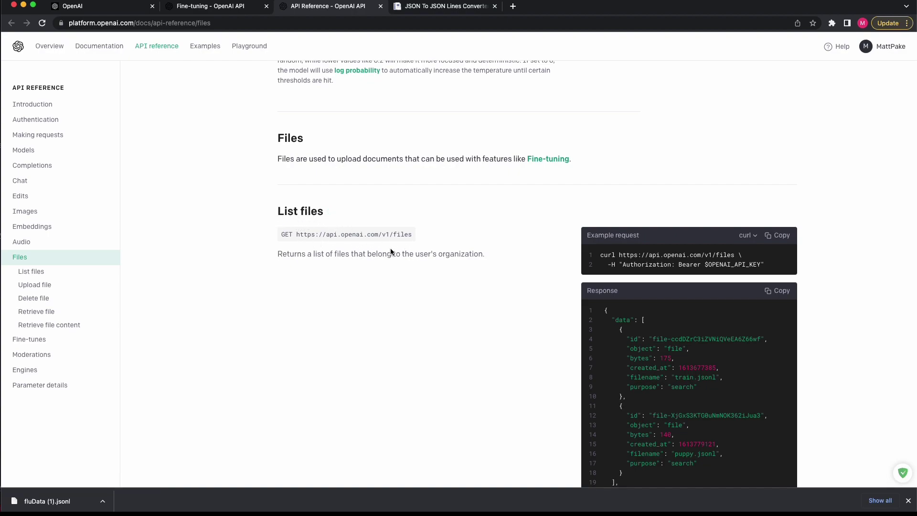
{"action": "scroll", "coordinate": [431, 255], "scroll_direction": "down", "scroll_amount": 1}
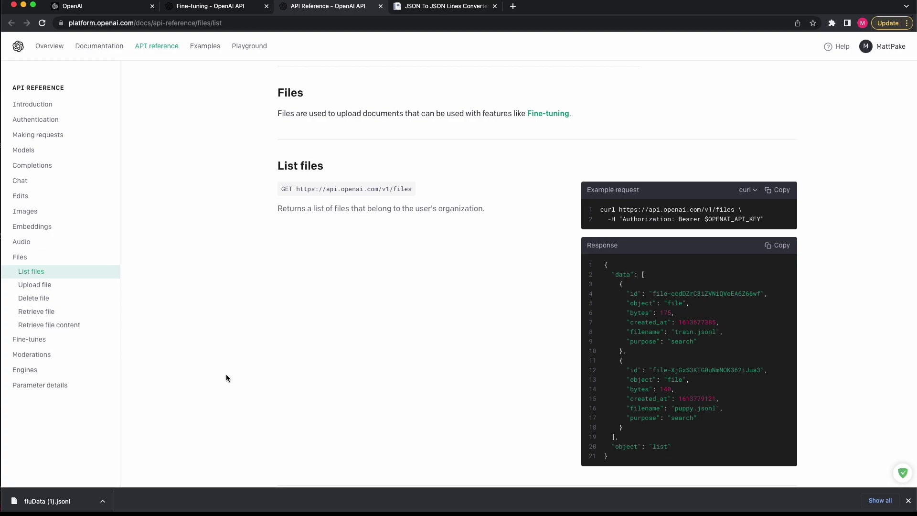
{"action": "scroll", "coordinate": [228, 378], "scroll_direction": "down", "scroll_amount": 5}
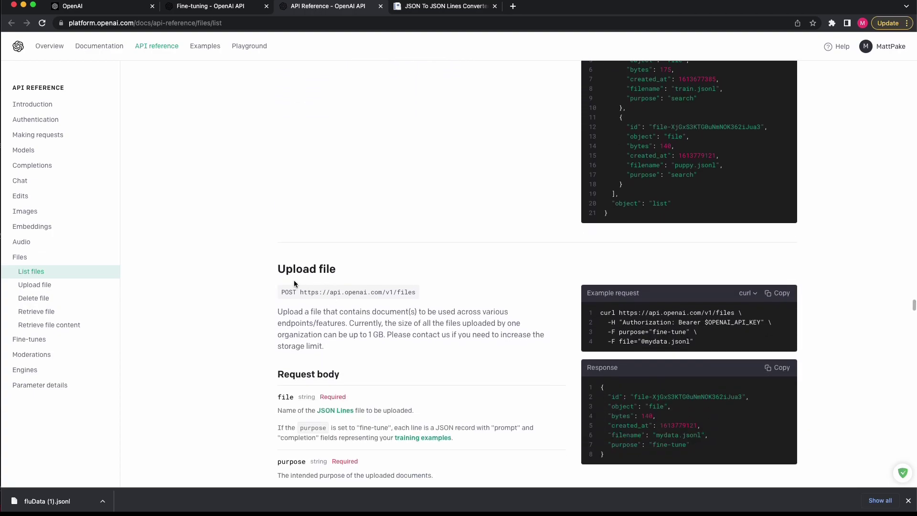
{"action": "scroll", "coordinate": [386, 336], "scroll_direction": "down", "scroll_amount": 5}
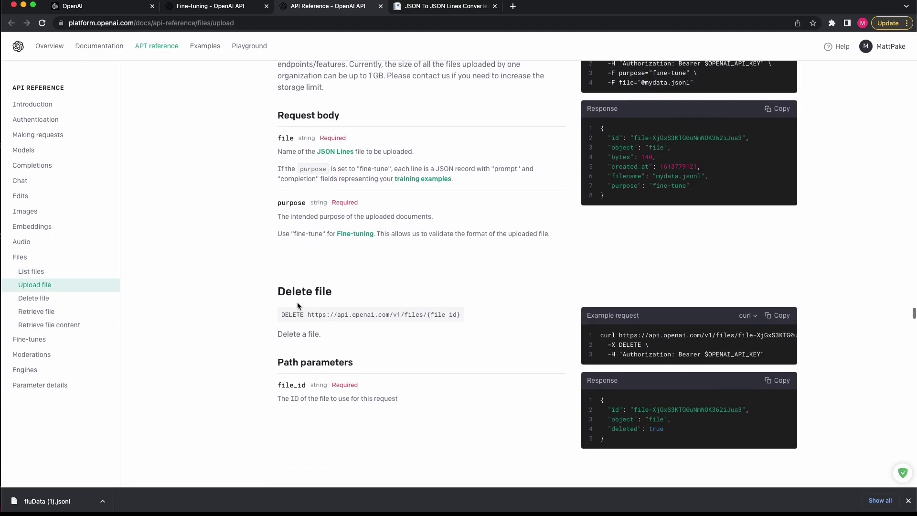
{"action": "scroll", "coordinate": [378, 339], "scroll_direction": "down", "scroll_amount": 4}
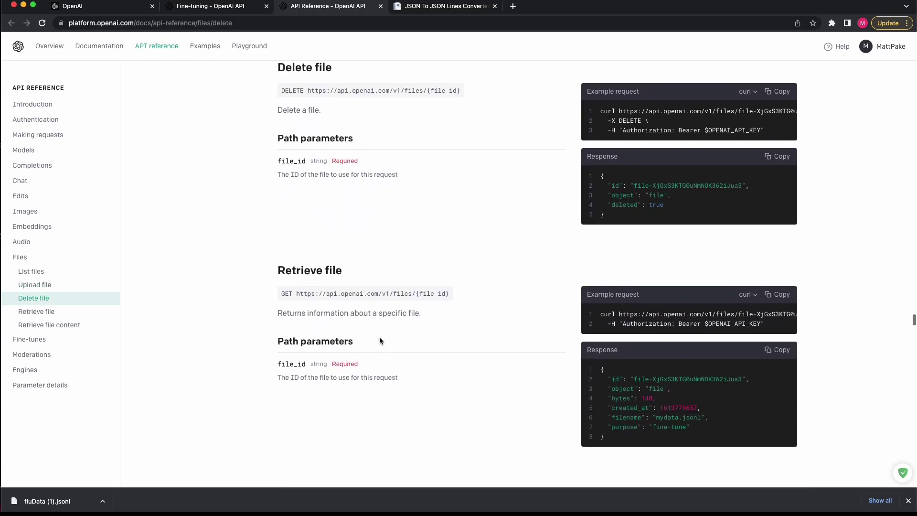
{"action": "scroll", "coordinate": [380, 340], "scroll_direction": "down", "scroll_amount": 1}
{"action": "scroll", "coordinate": [385, 315], "scroll_direction": "down", "scroll_amount": 4}
Examine the Create fine-tune endpoint in the API reference, then return to the Upload file endpoint's request body.
{"action": "scroll", "coordinate": [387, 303], "scroll_direction": "down", "scroll_amount": 5}
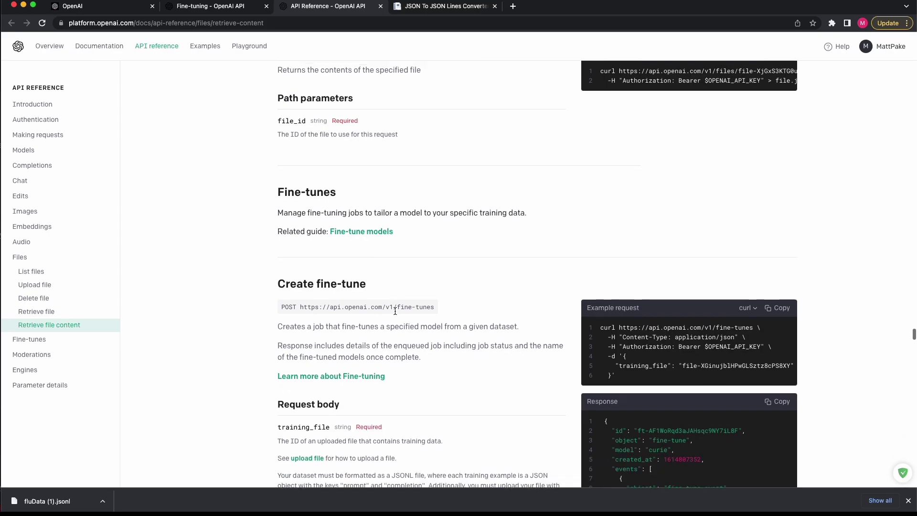
{"action": "scroll", "coordinate": [394, 311], "scroll_direction": "down", "scroll_amount": 1}
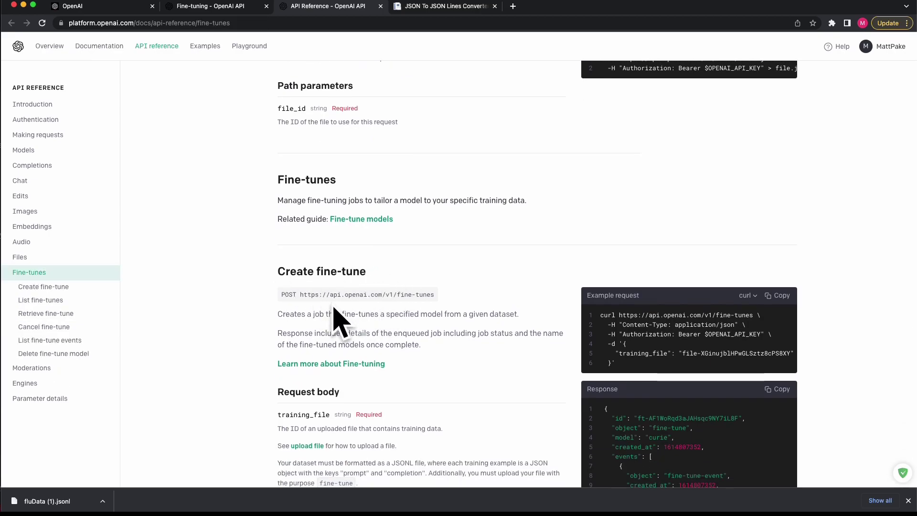
{"action": "scroll", "coordinate": [373, 313], "scroll_direction": "down", "scroll_amount": 6}
{"action": "scroll", "coordinate": [374, 313], "scroll_direction": "down", "scroll_amount": 3}
{"action": "scroll", "coordinate": [374, 313], "scroll_direction": "up", "scroll_amount": 18}
{"action": "scroll", "coordinate": [375, 316], "scroll_direction": "up", "scroll_amount": 12}
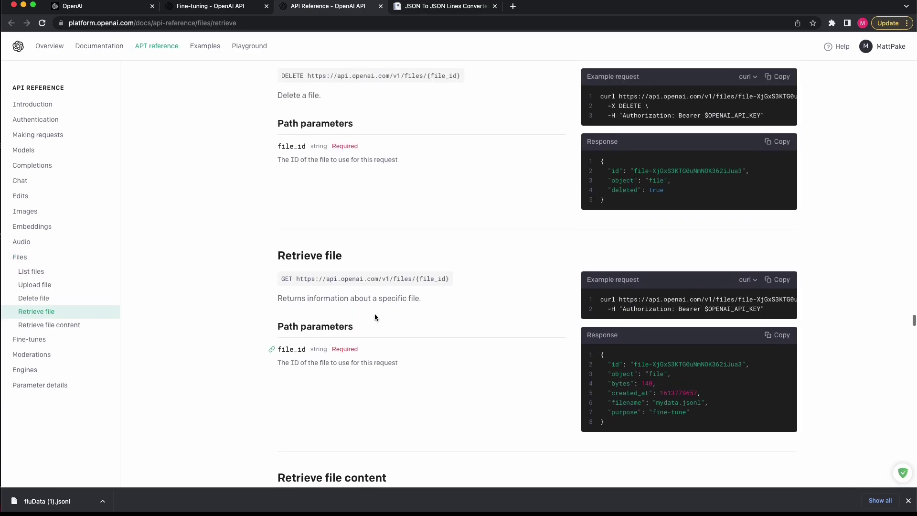
{"action": "scroll", "coordinate": [377, 318], "scroll_direction": "up", "scroll_amount": 2}
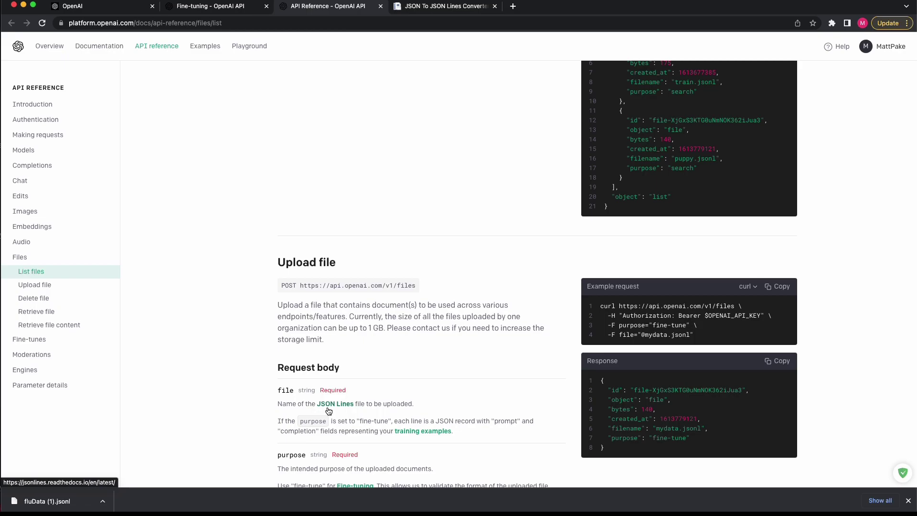
Switch to Postman, dismiss the update notice, and review the upload_file request's bearer token authorization, headers and form-data body.
{"action": "key", "text": "super+Tab"}
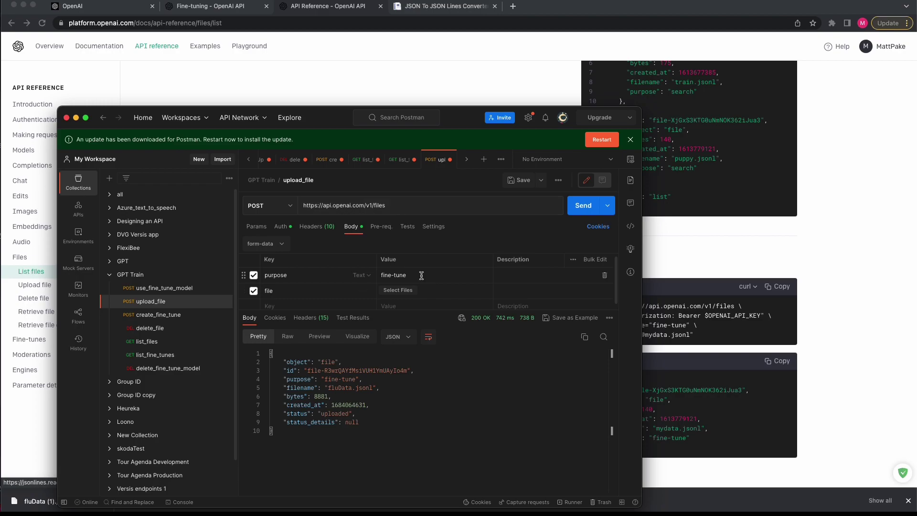
{"action": "left_click", "coordinate": [630, 139]}
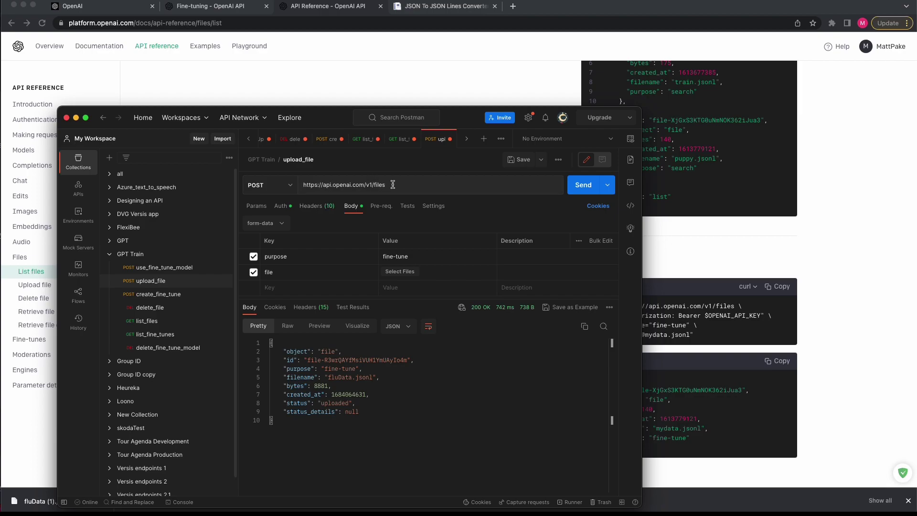
{"action": "left_click", "coordinate": [281, 209]}
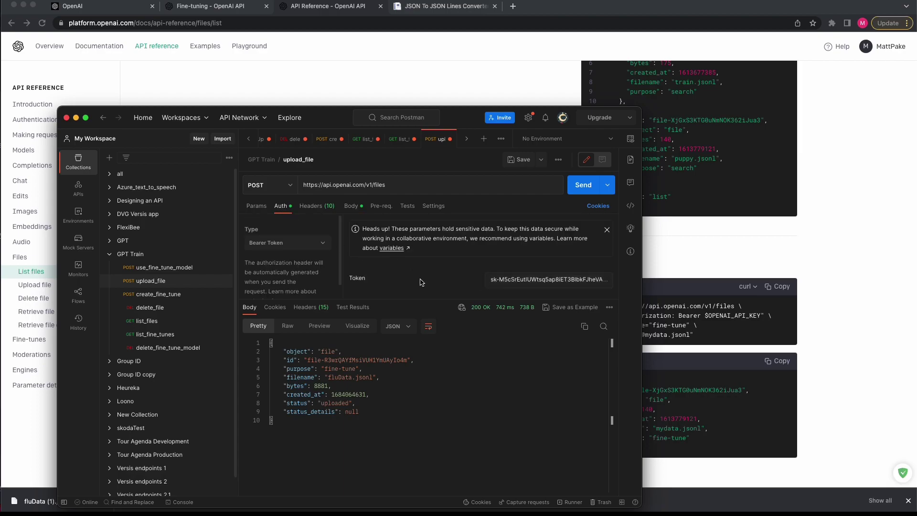
{"action": "left_click", "coordinate": [497, 278]}
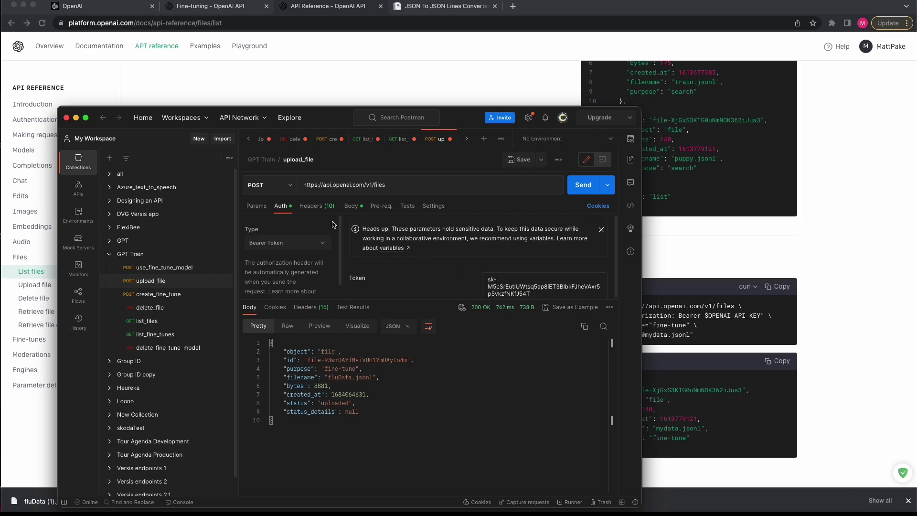
{"action": "left_click", "coordinate": [323, 206]}
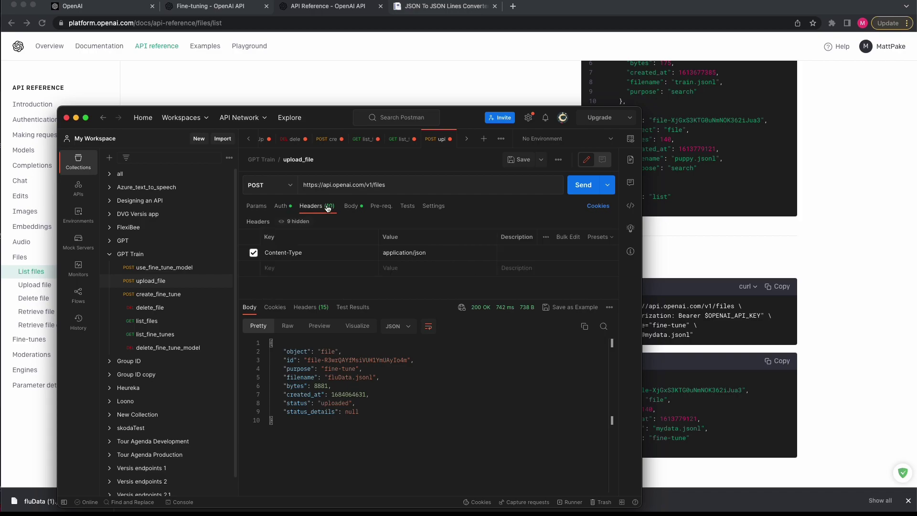
{"action": "left_click", "coordinate": [353, 206]}
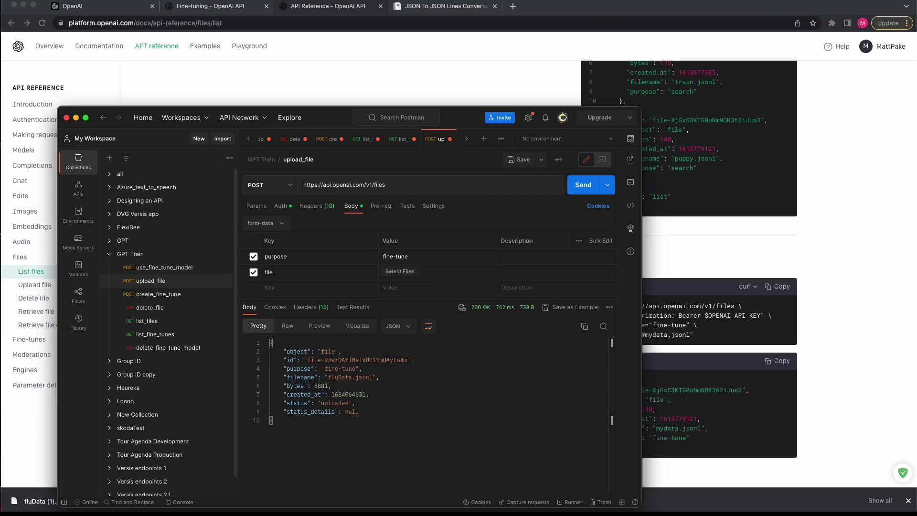
Attach fluData (1).jsonl from Downloads as the upload_file request's file value and send the request.
{"action": "left_click", "coordinate": [412, 276]}
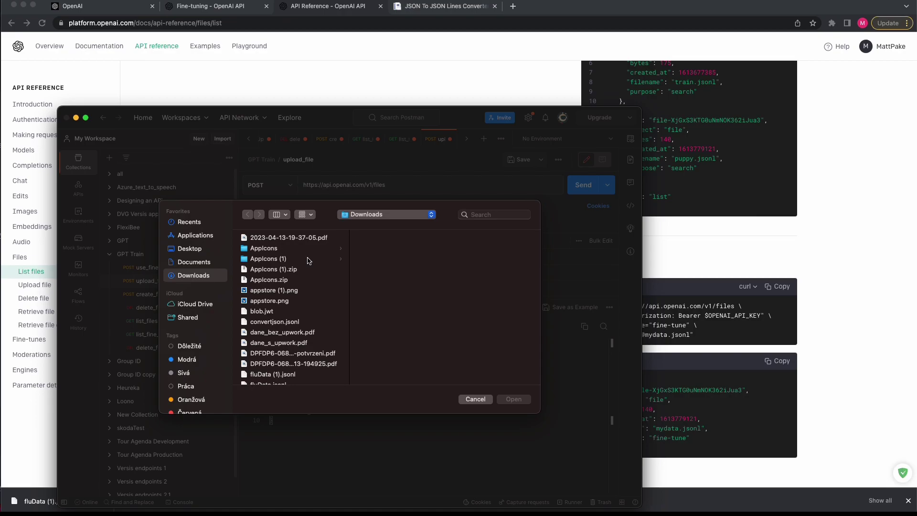
{"action": "scroll", "coordinate": [308, 262], "scroll_direction": "up", "scroll_amount": 2}
{"action": "scroll", "coordinate": [296, 298], "scroll_direction": "down", "scroll_amount": 3}
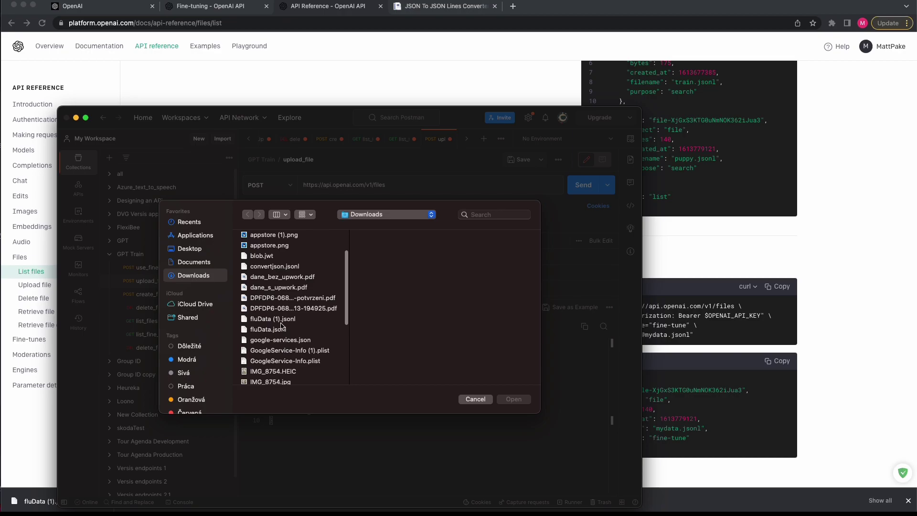
{"action": "left_click", "coordinate": [281, 320]}
{"action": "left_click", "coordinate": [513, 400]}
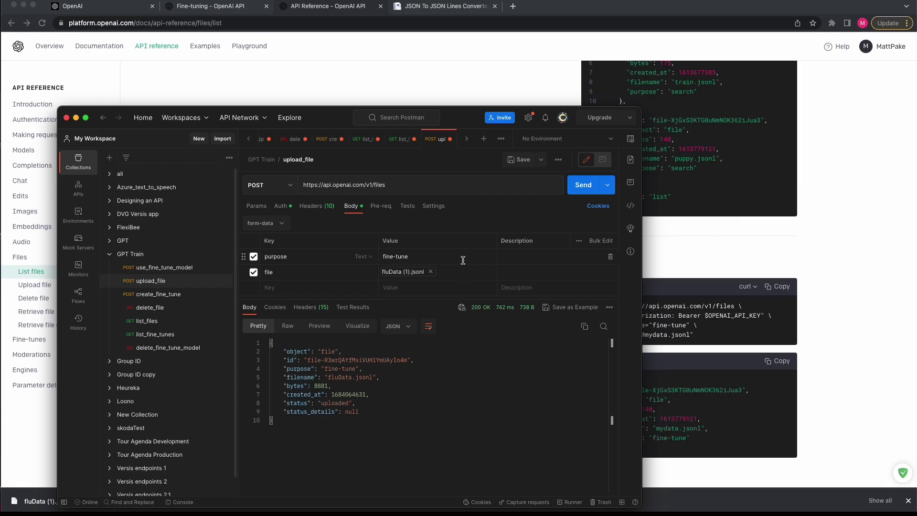
{"action": "left_click", "coordinate": [584, 185]}
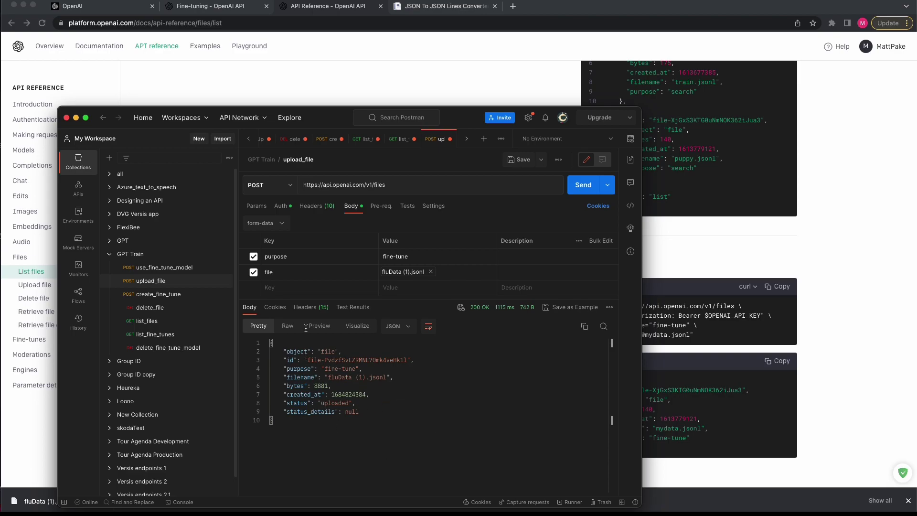
Switch back to the browser, review the List files endpoint in the API reference, and dismiss the downloads bar.
{"action": "left_click", "coordinate": [318, 77]}
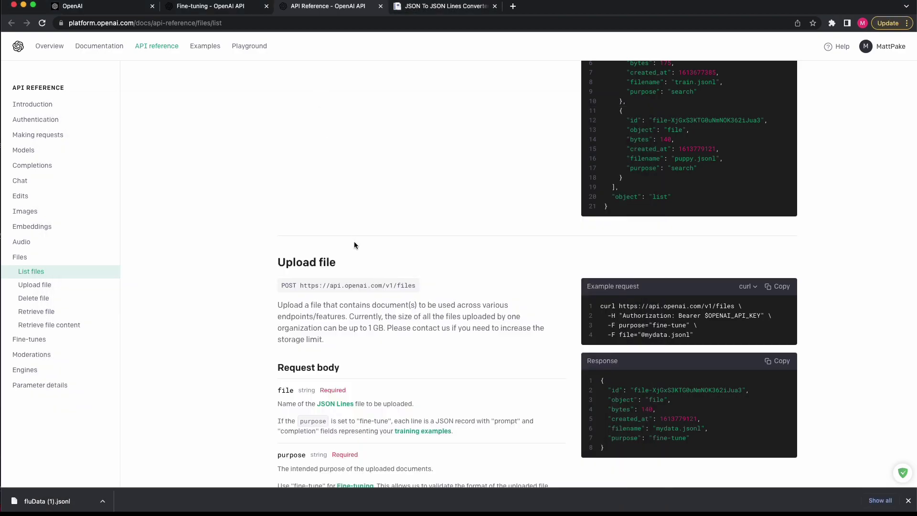
{"action": "scroll", "coordinate": [354, 245], "scroll_direction": "up", "scroll_amount": 5}
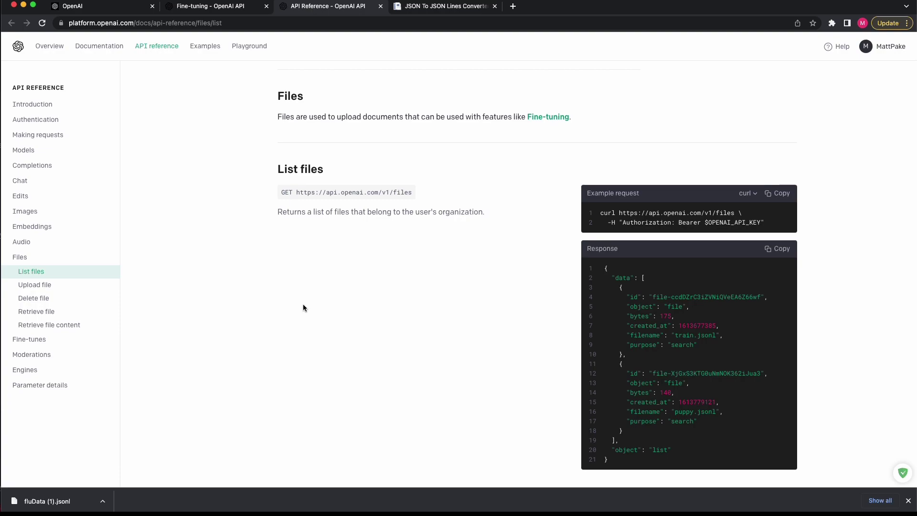
{"action": "left_click", "coordinate": [908, 500]}
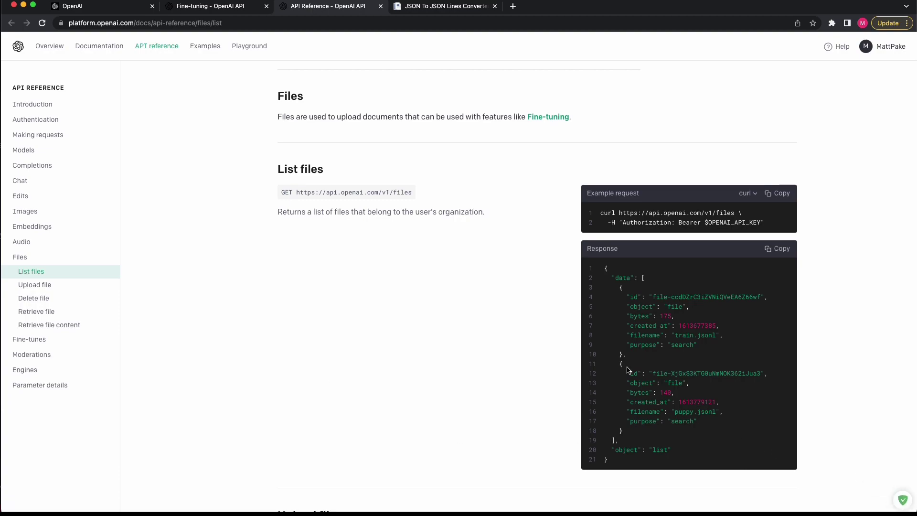
Switch to Postman, send the list_files request from the GPT Train collection, and examine the response for the fluData (1).jsonl entry.
{"action": "key", "text": "super+Tab"}
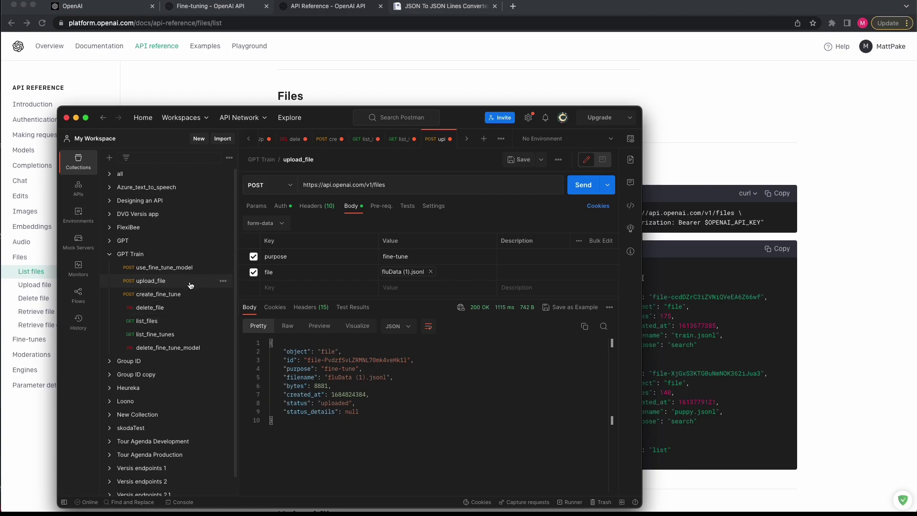
{"action": "left_click", "coordinate": [175, 328]}
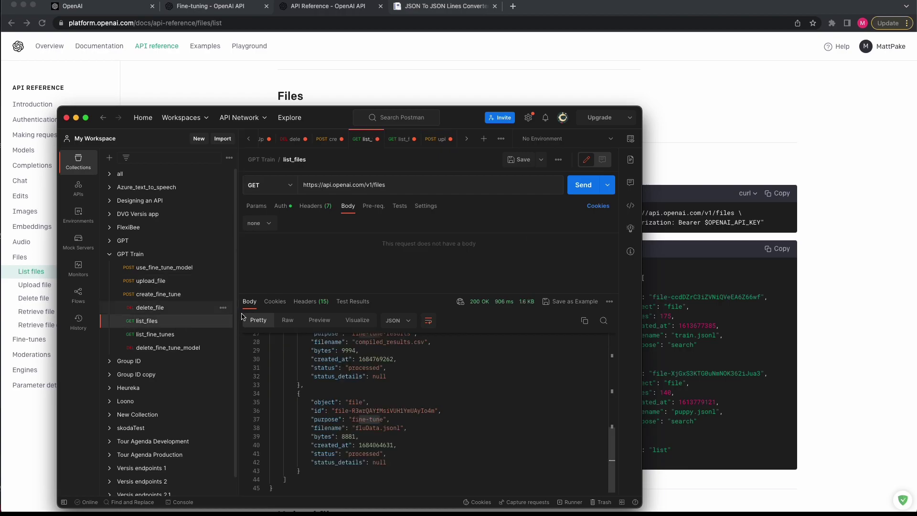
{"action": "left_click", "coordinate": [575, 191]}
{"action": "scroll", "coordinate": [375, 401], "scroll_direction": "down", "scroll_amount": 10}
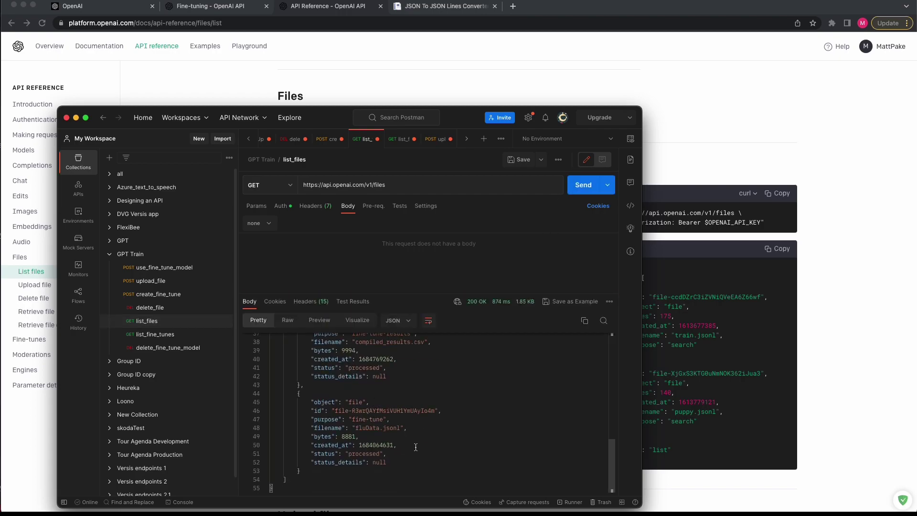
{"action": "scroll", "coordinate": [423, 450], "scroll_direction": "up", "scroll_amount": 3}
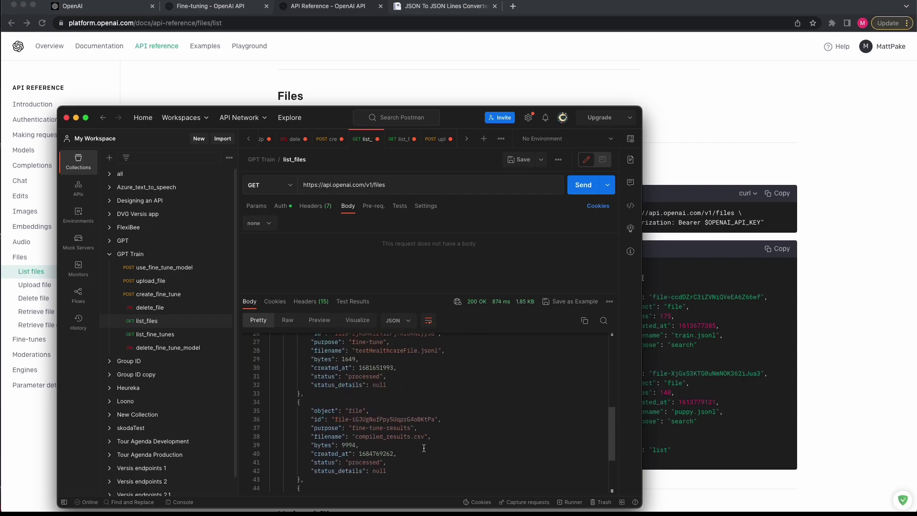
{"action": "scroll", "coordinate": [424, 447], "scroll_direction": "up", "scroll_amount": 8}
{"action": "scroll", "coordinate": [423, 448], "scroll_direction": "up", "scroll_amount": 1}
{"action": "scroll", "coordinate": [424, 449], "scroll_direction": "down", "scroll_amount": 2}
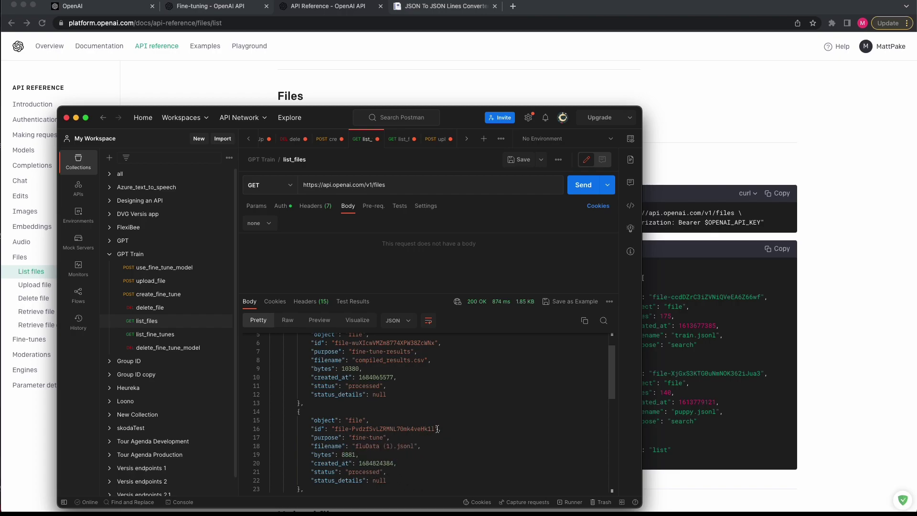
{"action": "scroll", "coordinate": [428, 438], "scroll_direction": "down", "scroll_amount": 3}
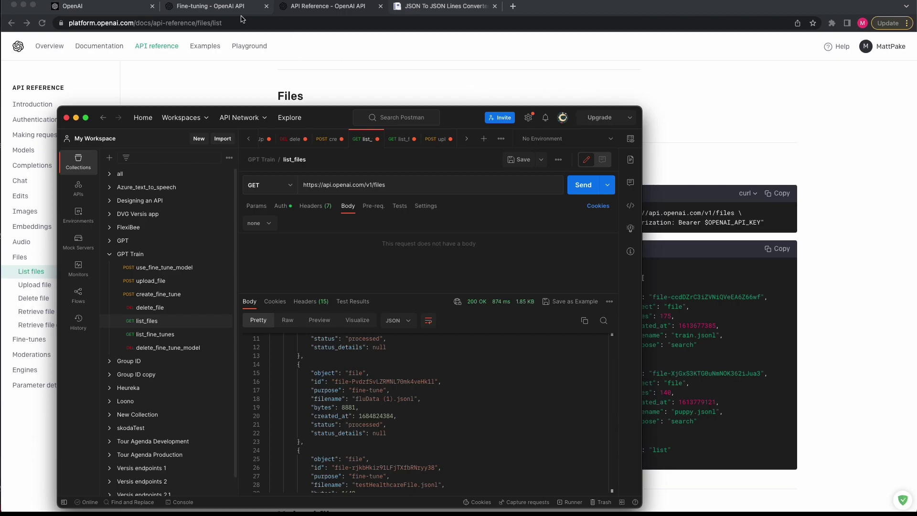
Switch to the browser and find the Create fine-tune endpoint in the OpenAI API reference.
{"action": "left_click", "coordinate": [210, 6]}
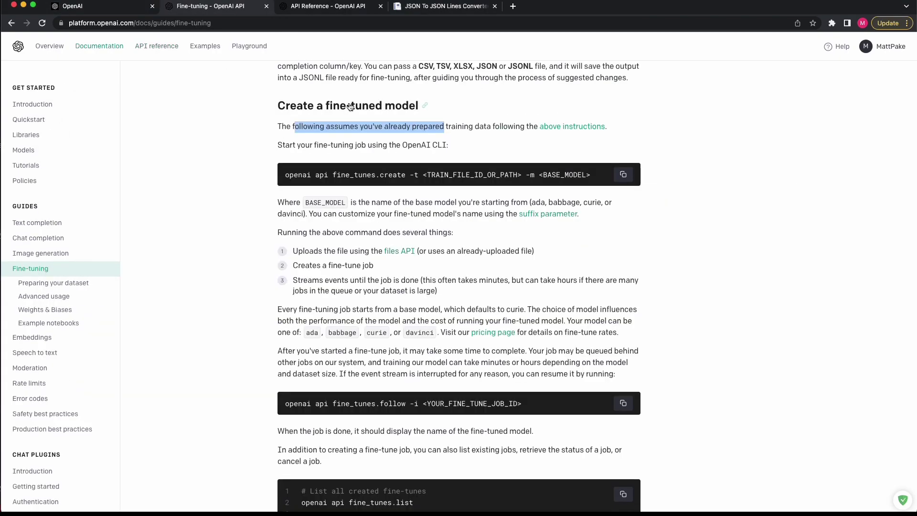
{"action": "left_click", "coordinate": [327, 11]}
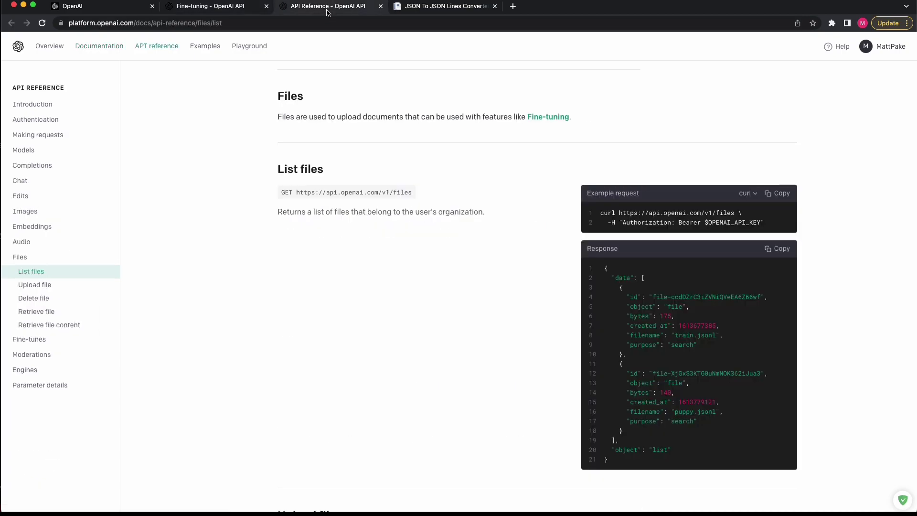
{"action": "scroll", "coordinate": [440, 246], "scroll_direction": "up", "scroll_amount": 7}
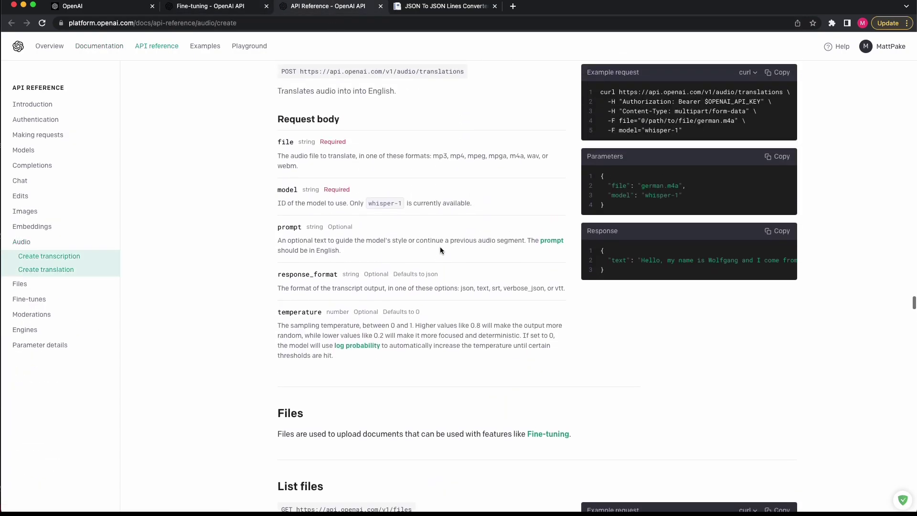
{"action": "scroll", "coordinate": [441, 249], "scroll_direction": "up", "scroll_amount": 3}
{"action": "scroll", "coordinate": [440, 248], "scroll_direction": "down", "scroll_amount": 2}
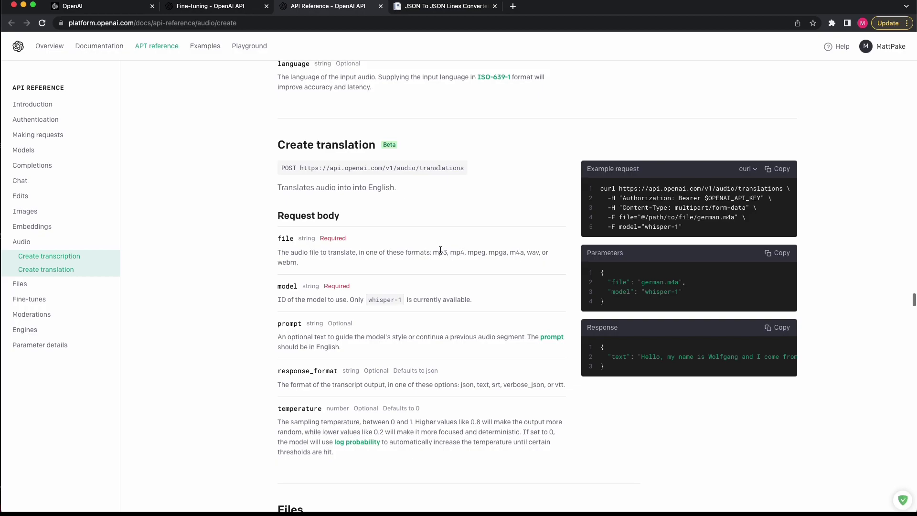
{"action": "scroll", "coordinate": [439, 249], "scroll_direction": "up", "scroll_amount": 1}
{"action": "scroll", "coordinate": [439, 248], "scroll_direction": "down", "scroll_amount": 15}
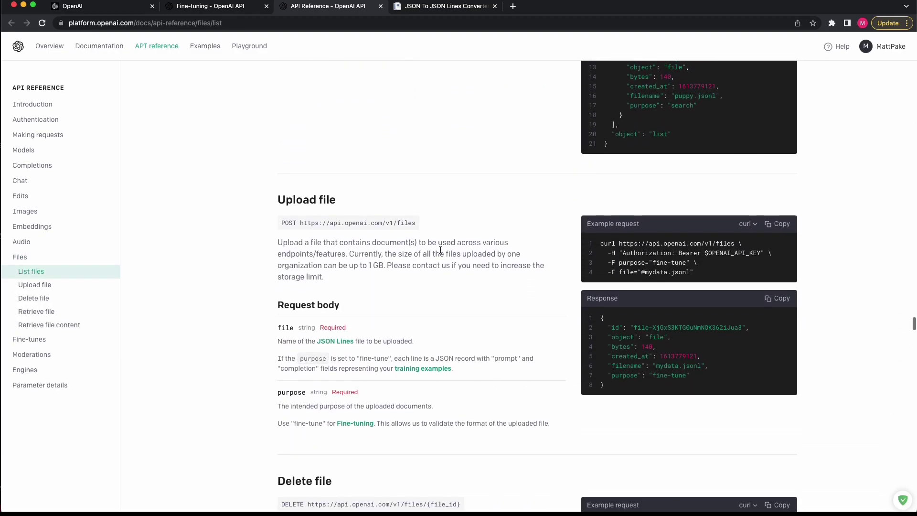
{"action": "scroll", "coordinate": [439, 248], "scroll_direction": "down", "scroll_amount": 15}
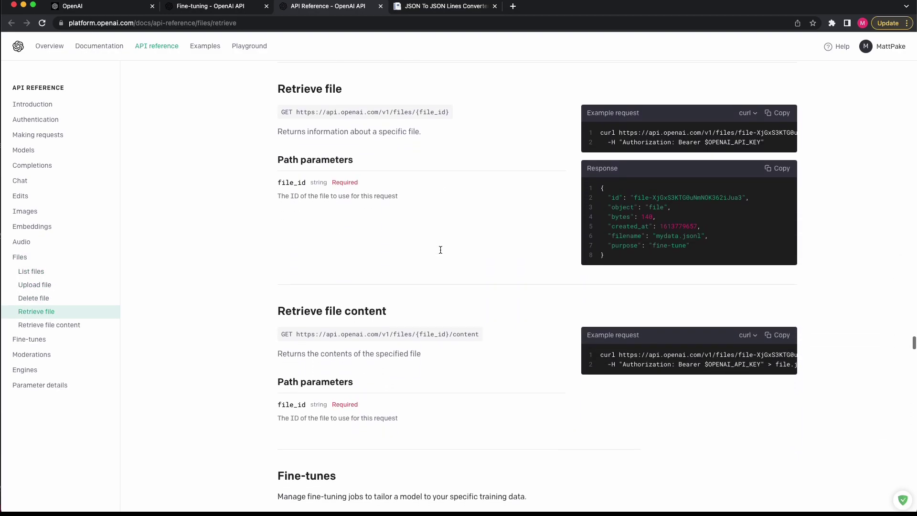
{"action": "scroll", "coordinate": [440, 253], "scroll_direction": "down", "scroll_amount": 5}
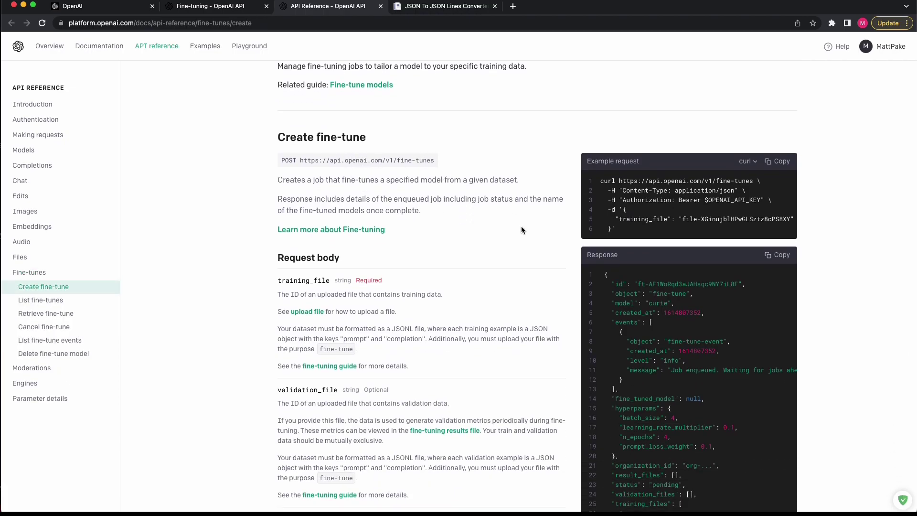
Review the Create fine-tune request body parameters, including training_file, validation_file, model, n_epochs and learning_rate_multiplier.
{"action": "scroll", "coordinate": [429, 310], "scroll_direction": "down", "scroll_amount": 3}
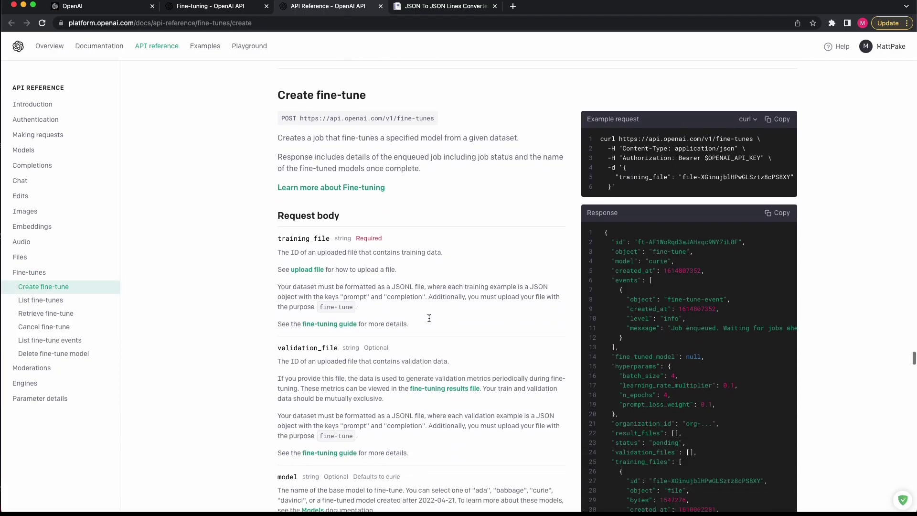
{"action": "scroll", "coordinate": [429, 318], "scroll_direction": "down", "scroll_amount": 2}
{"action": "scroll", "coordinate": [432, 314], "scroll_direction": "down", "scroll_amount": 2}
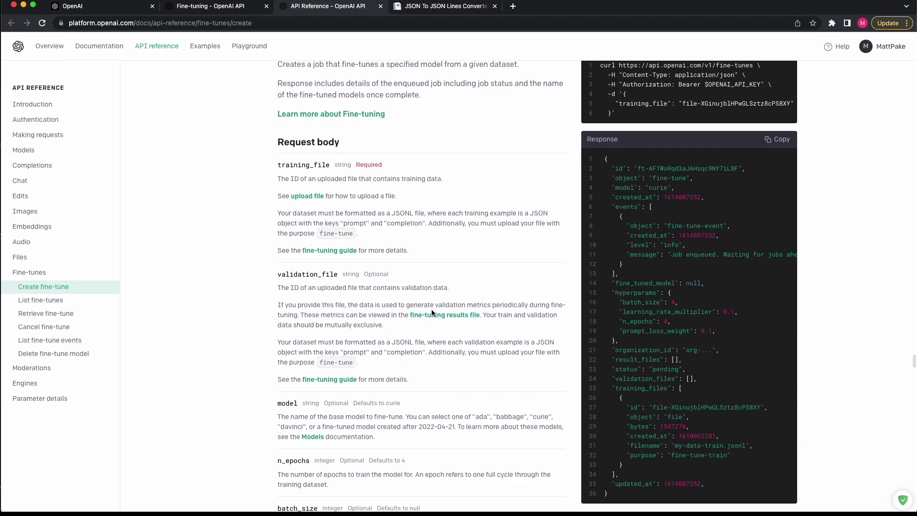
{"action": "scroll", "coordinate": [430, 314], "scroll_direction": "down", "scroll_amount": 4}
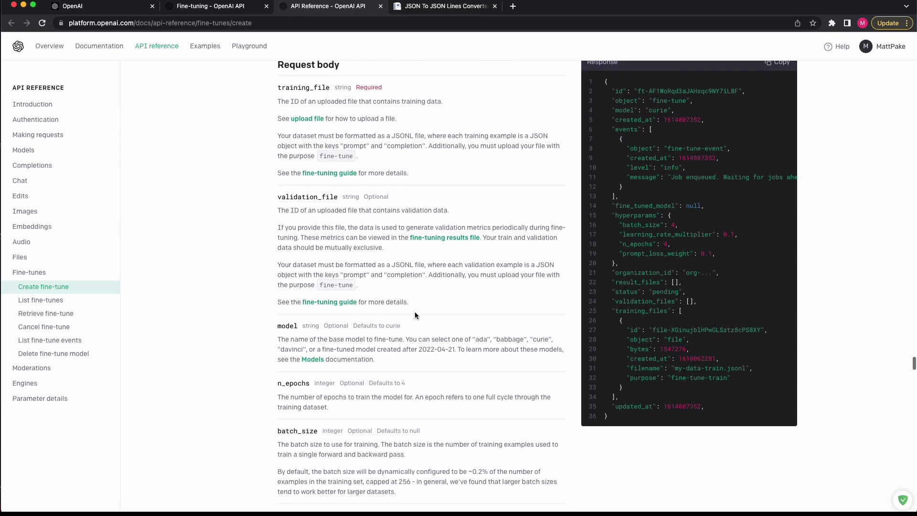
{"action": "scroll", "coordinate": [414, 311], "scroll_direction": "down", "scroll_amount": 14}
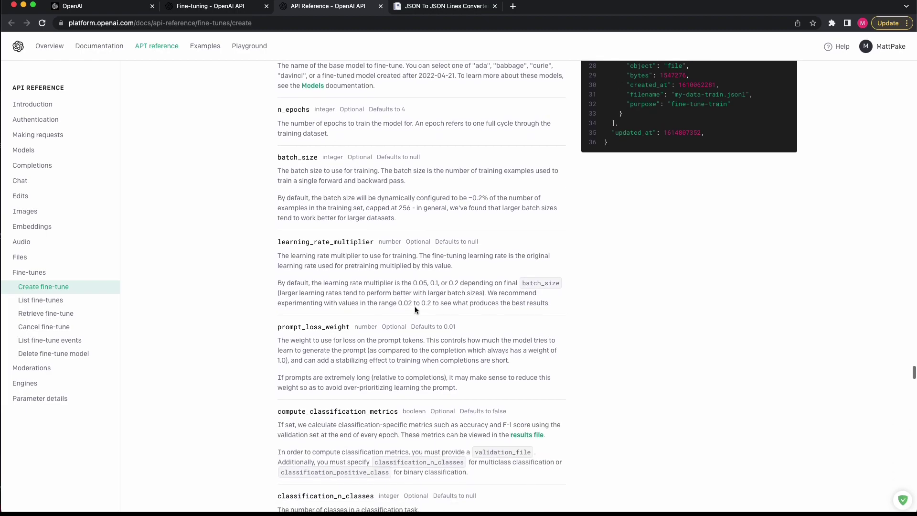
{"action": "scroll", "coordinate": [414, 309], "scroll_direction": "up", "scroll_amount": 18}
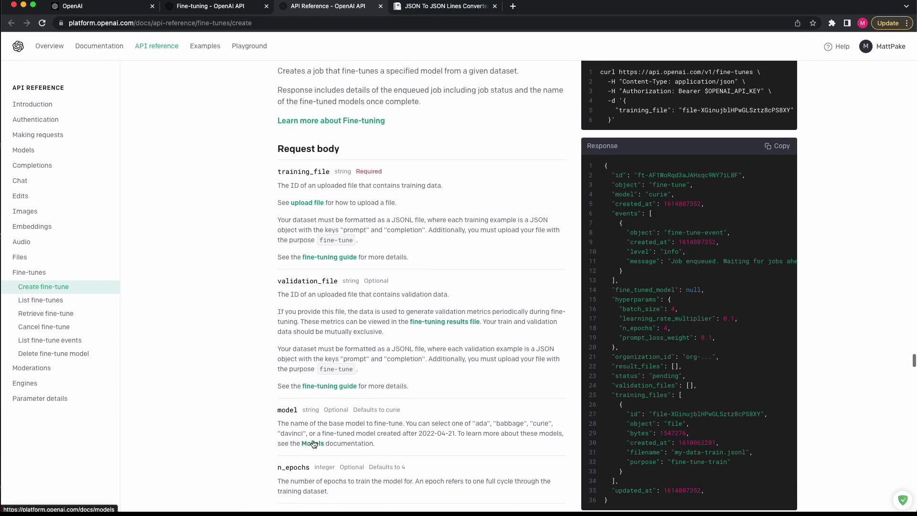
Switch to Postman, open the create_fine_tune request in GPT Train, and review its bearer token authorization and JSON body.
{"action": "key", "text": "super+Tab"}
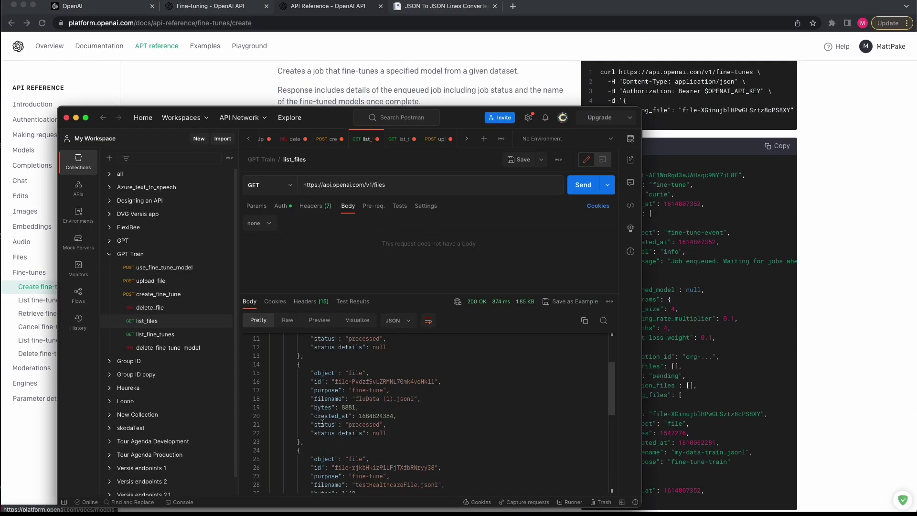
{"action": "left_click", "coordinate": [176, 282]}
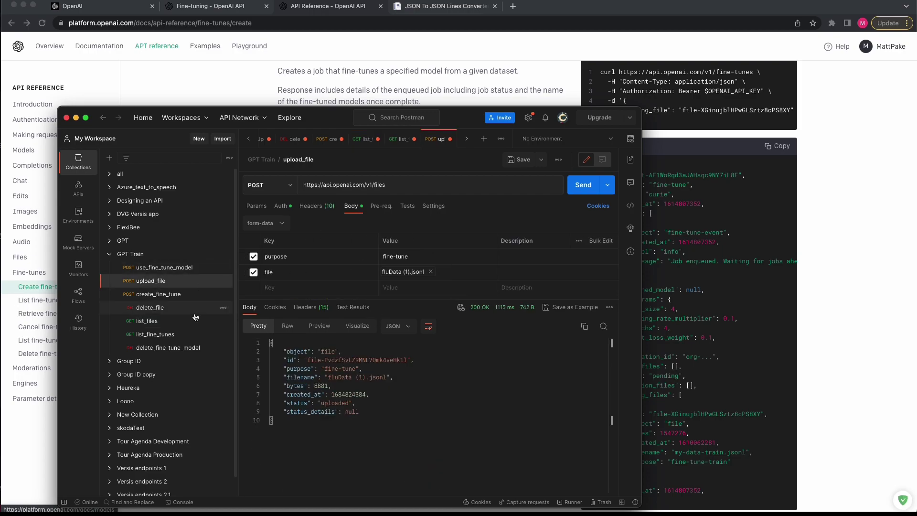
{"action": "left_click", "coordinate": [176, 296]}
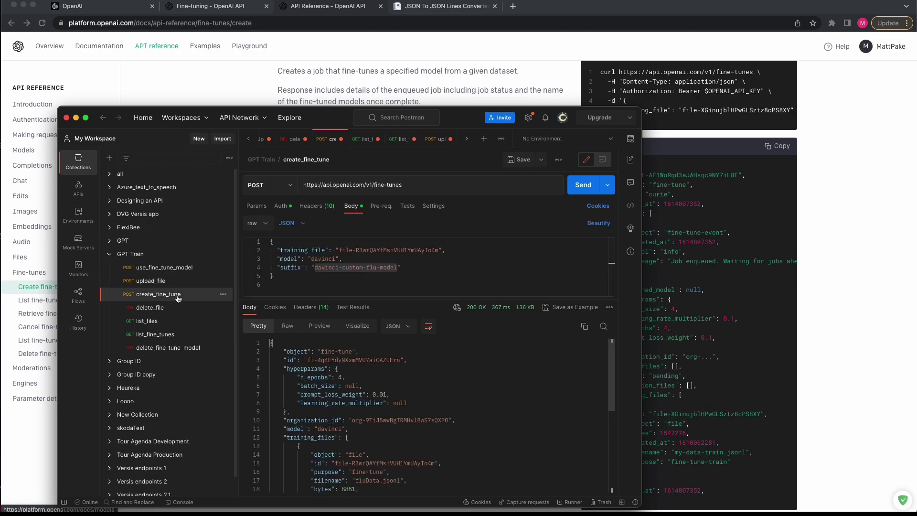
{"action": "left_click", "coordinate": [277, 207]}
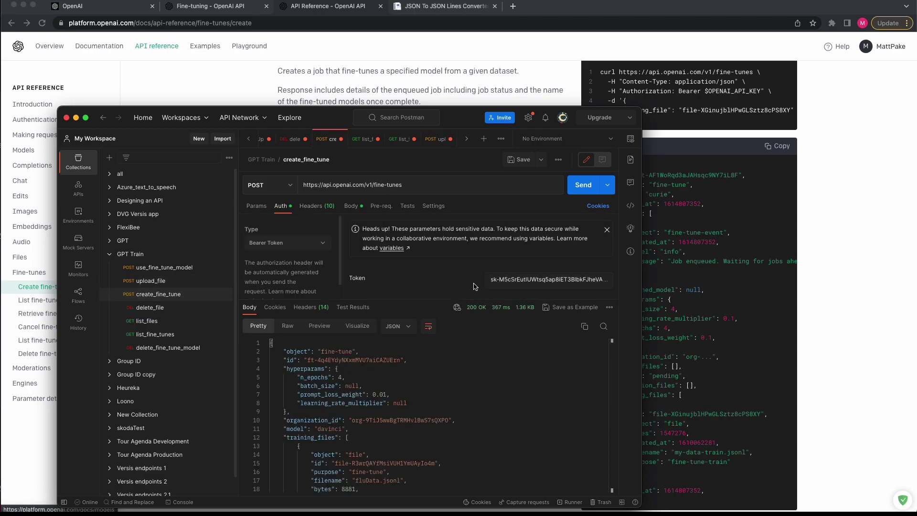
{"action": "left_click", "coordinate": [352, 206]}
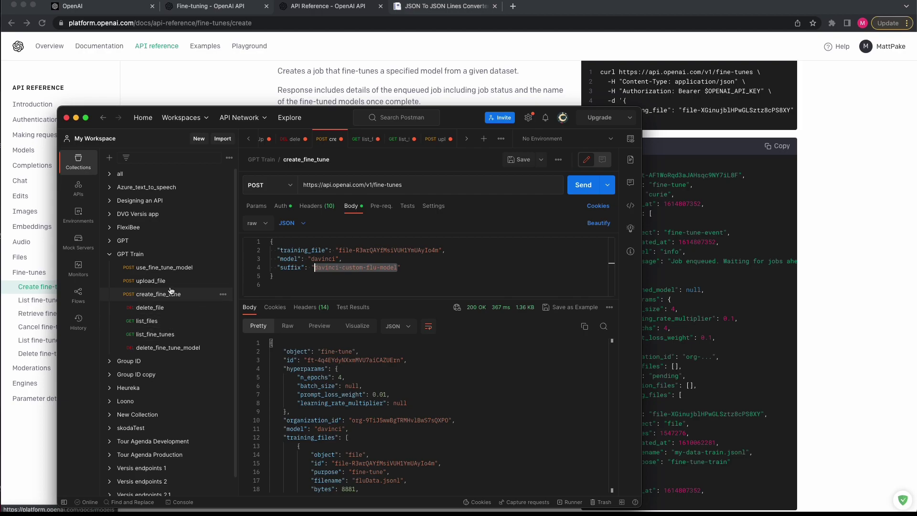
Copy the file ID of fluData (1).jsonl from the list_files response into training_file in the create_fine_tune body.
{"action": "left_click", "coordinate": [171, 327]}
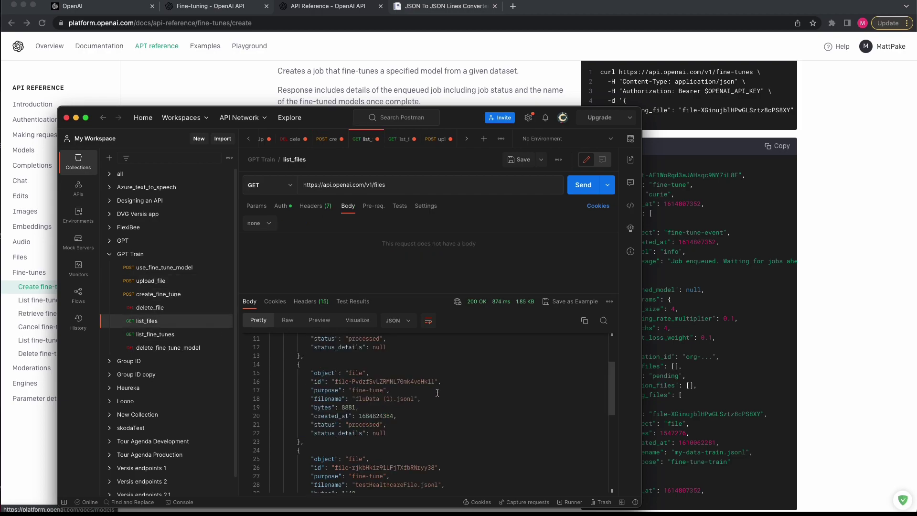
{"action": "left_click_drag", "start_coordinate": [436, 380], "coordinate": [339, 381]}
{"action": "key", "text": "super+c"}
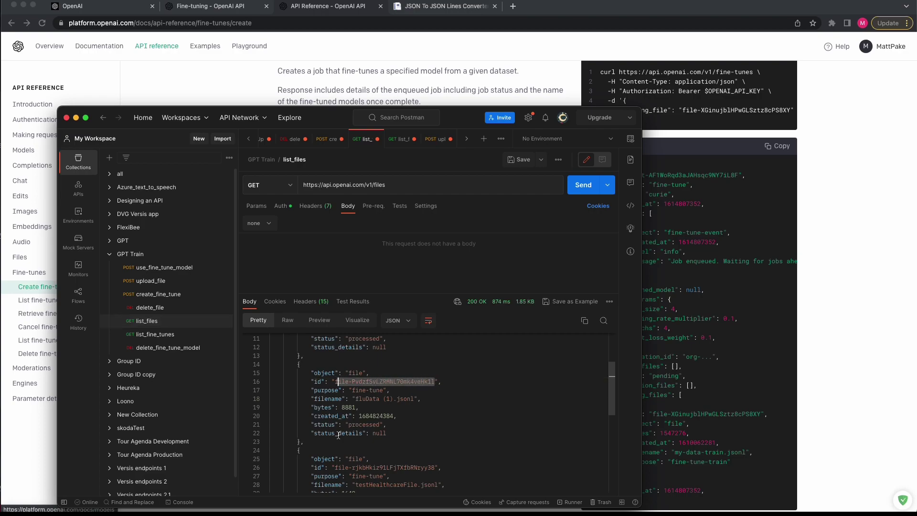
{"action": "key", "text": "shift+Left"}
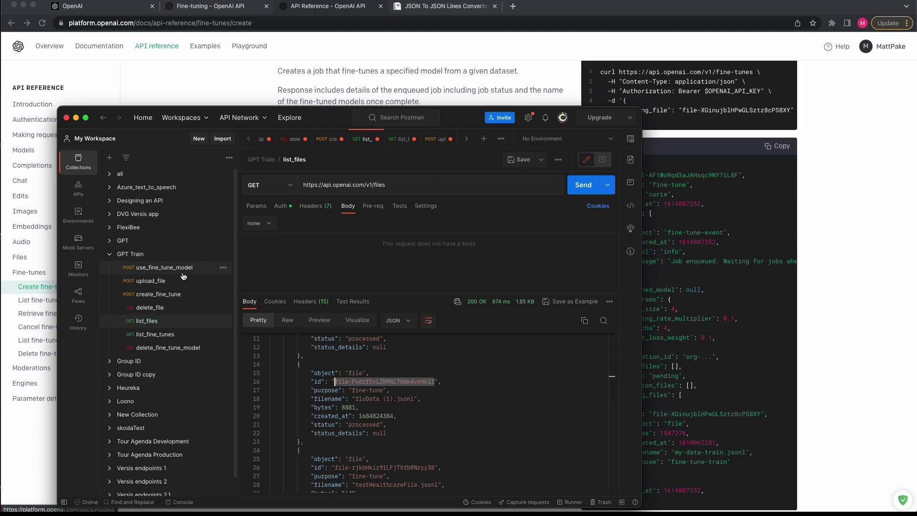
{"action": "left_click", "coordinate": [176, 296]}
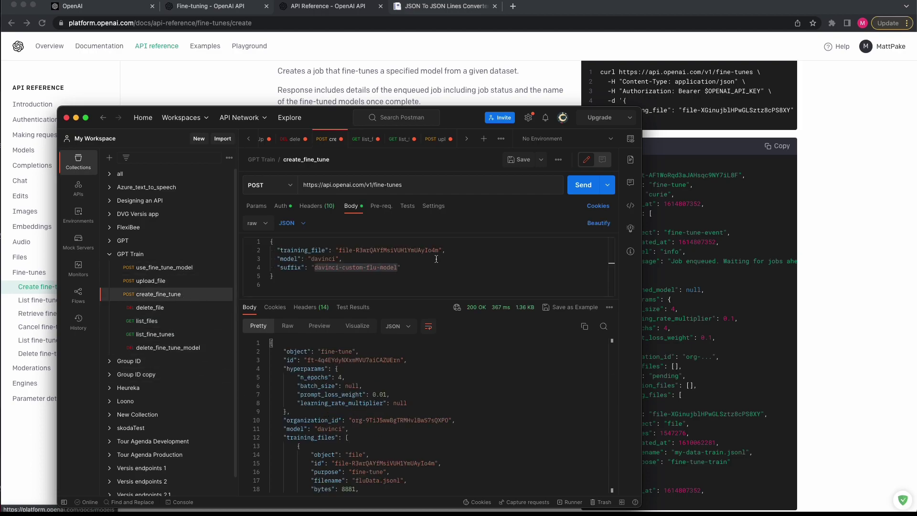
{"action": "left_click_drag", "start_coordinate": [439, 251], "coordinate": [339, 250]}
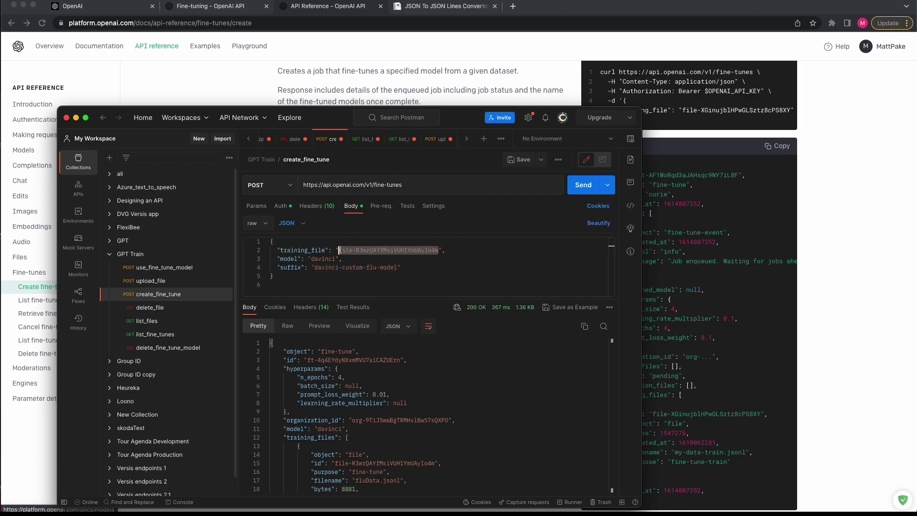
{"action": "key", "text": "super+v"}
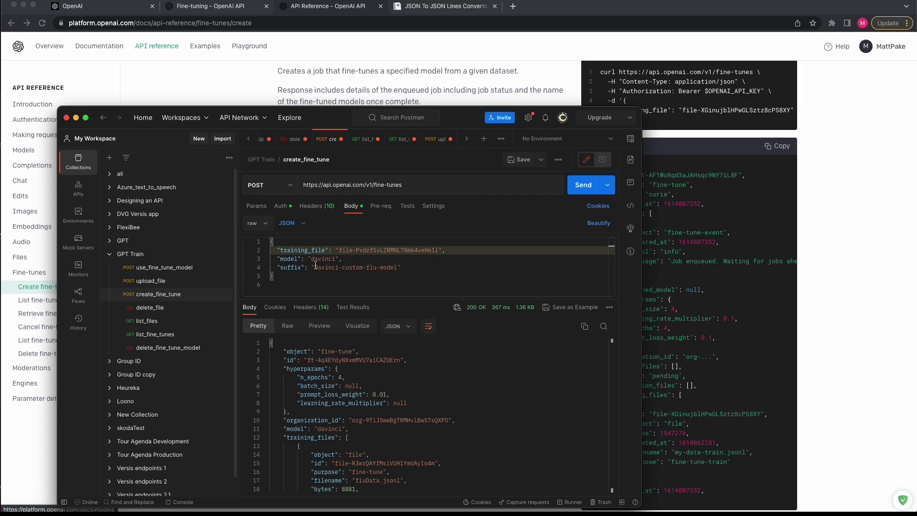
Set the suffix in the create_fine_tune body to davinci_1-custom-flu-model.
{"action": "left_click", "coordinate": [377, 268]}
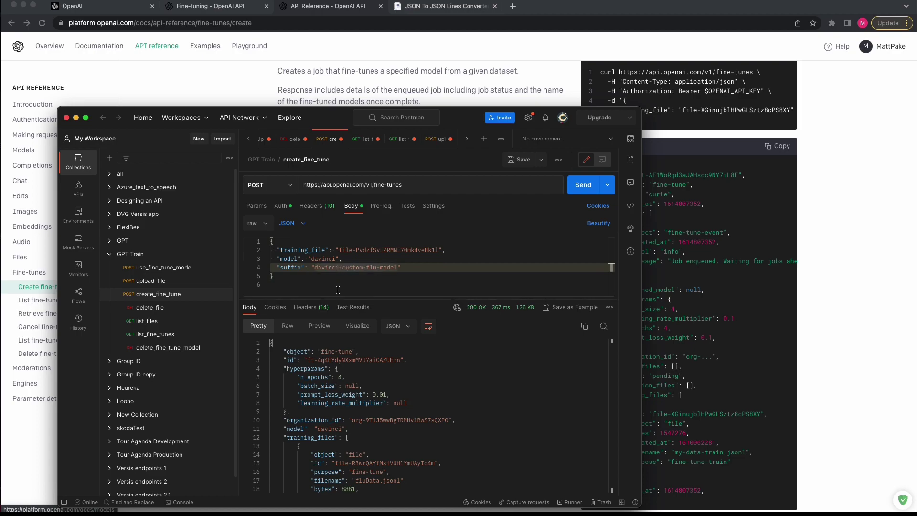
{"action": "type", "text": "1"}
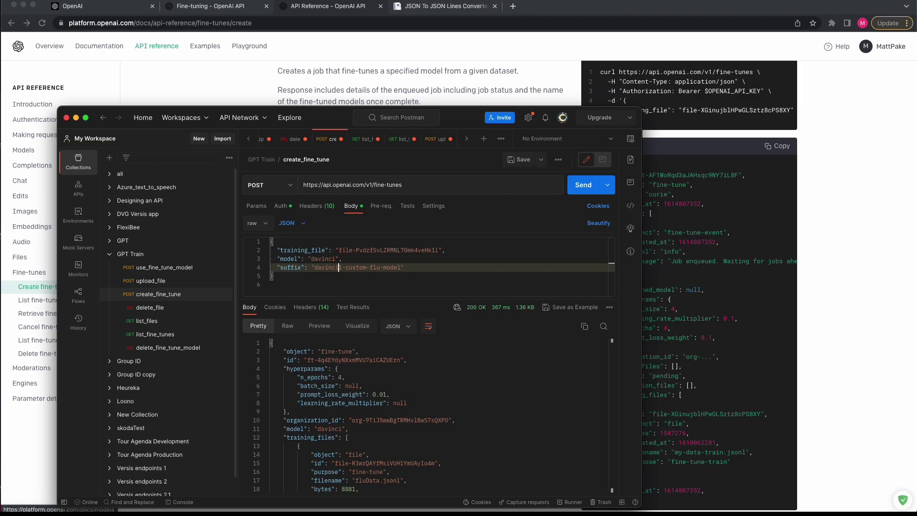
{"action": "type", "text": "_"}
{"action": "left_click", "coordinate": [429, 275]}
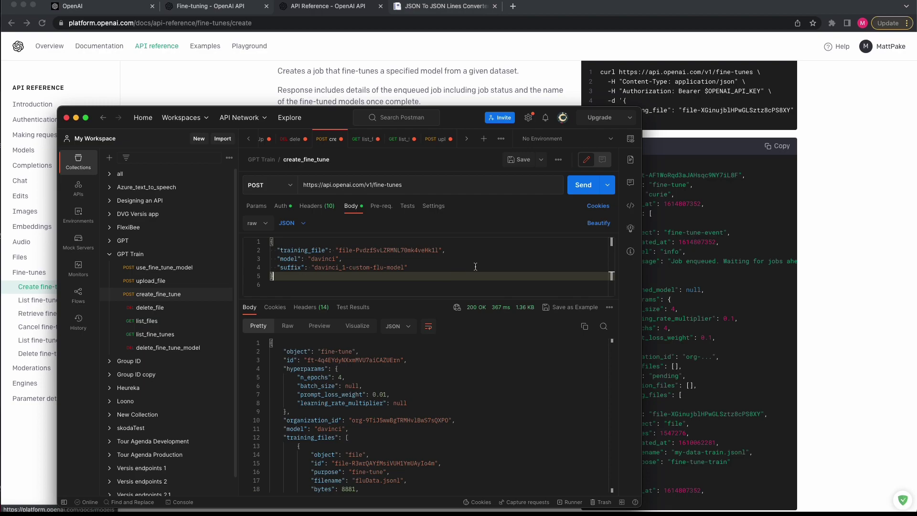
Send the create_fine_tune request and examine the response's training file, status and events.
{"action": "left_click", "coordinate": [577, 190]}
{"action": "scroll", "coordinate": [451, 415], "scroll_direction": "down", "scroll_amount": 10}
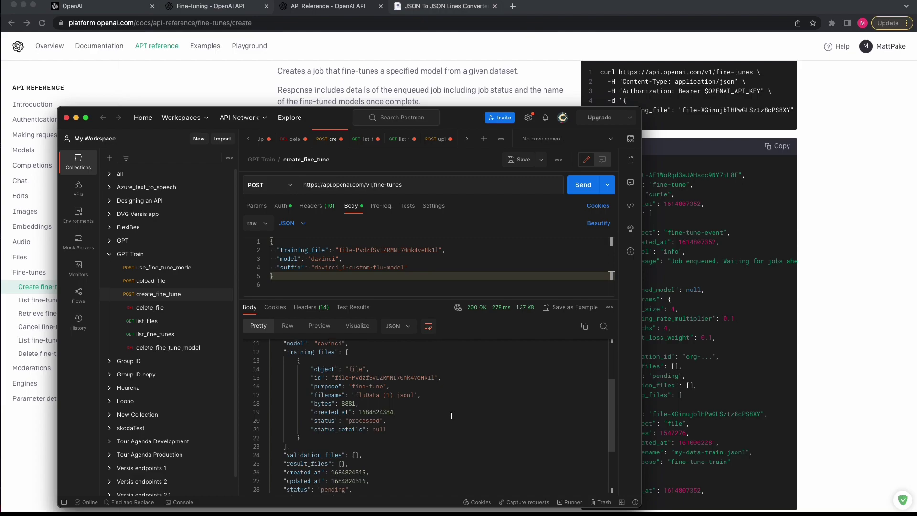
{"action": "scroll", "coordinate": [451, 416], "scroll_direction": "up", "scroll_amount": 5}
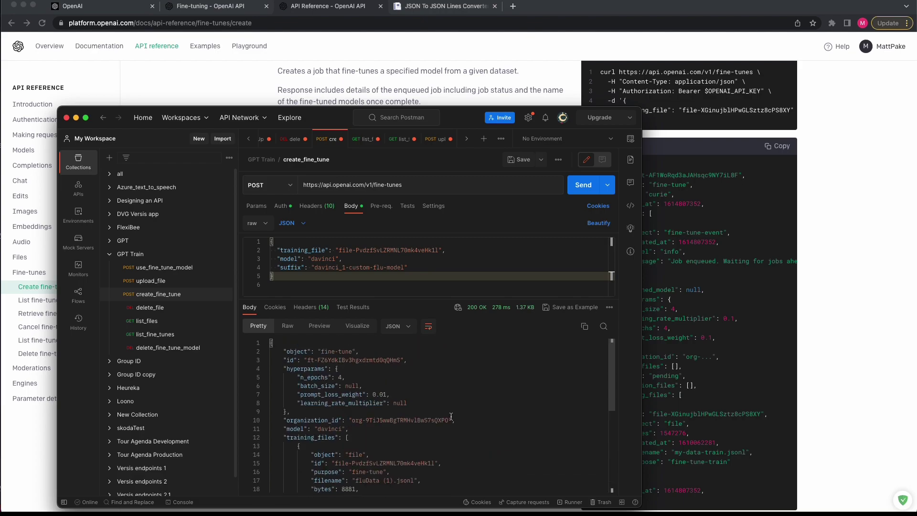
{"action": "scroll", "coordinate": [451, 413], "scroll_direction": "down", "scroll_amount": 5}
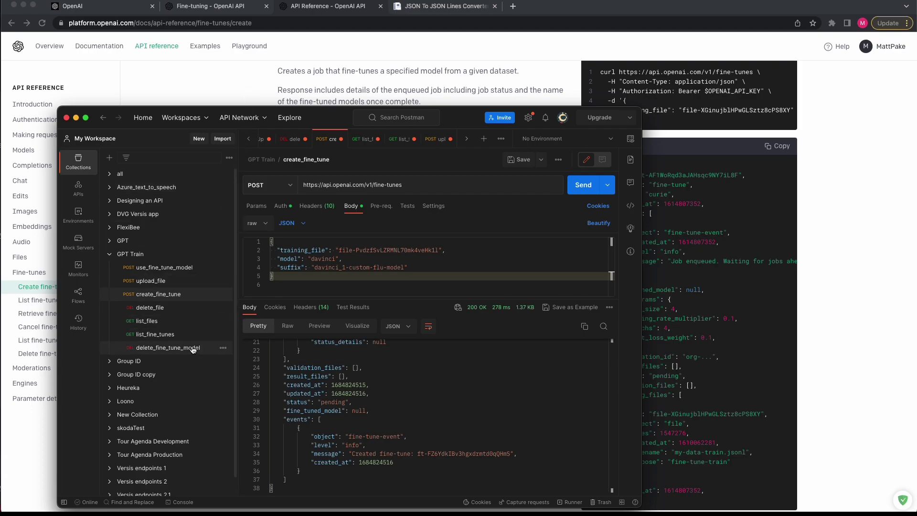
Open the list_fine_tunes request, and review the List fine-tunes endpoint in the browser's API reference.
{"action": "left_click", "coordinate": [171, 335]}
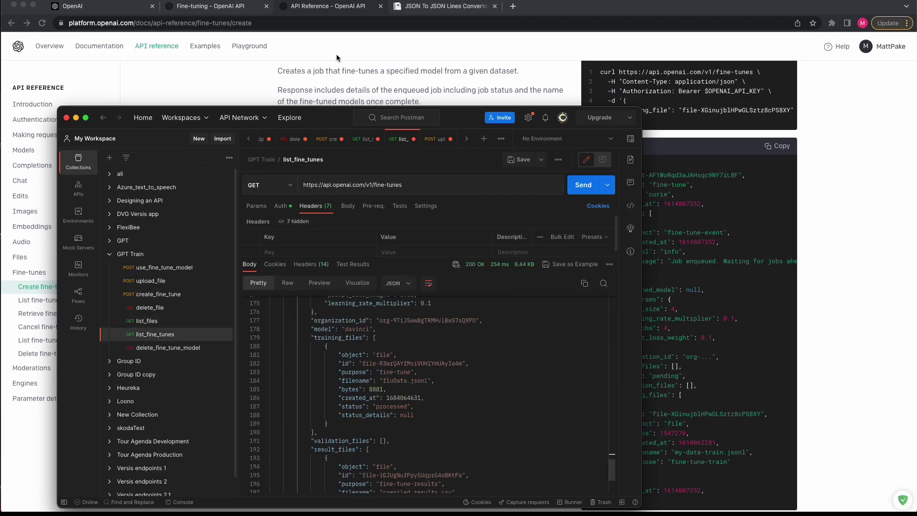
{"action": "left_click", "coordinate": [265, 70]}
{"action": "scroll", "coordinate": [357, 272], "scroll_direction": "down", "scroll_amount": 10}
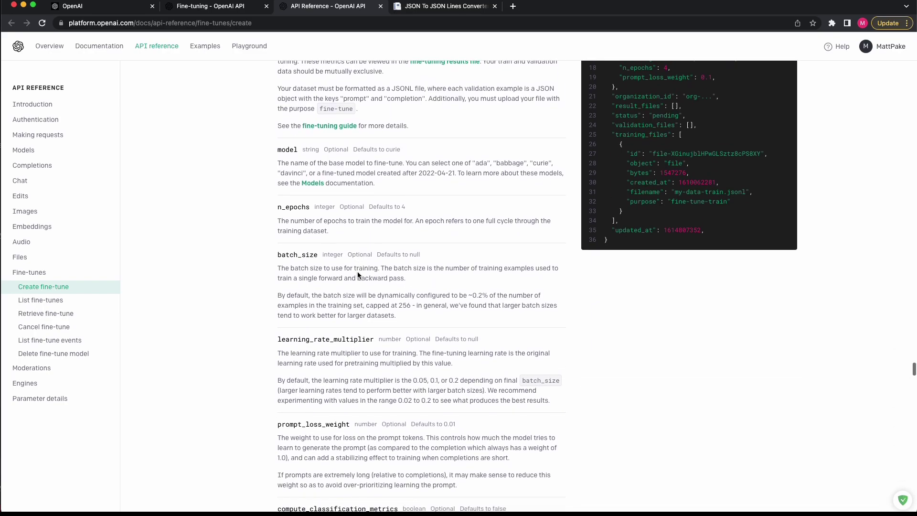
{"action": "scroll", "coordinate": [358, 271], "scroll_direction": "down", "scroll_amount": 4}
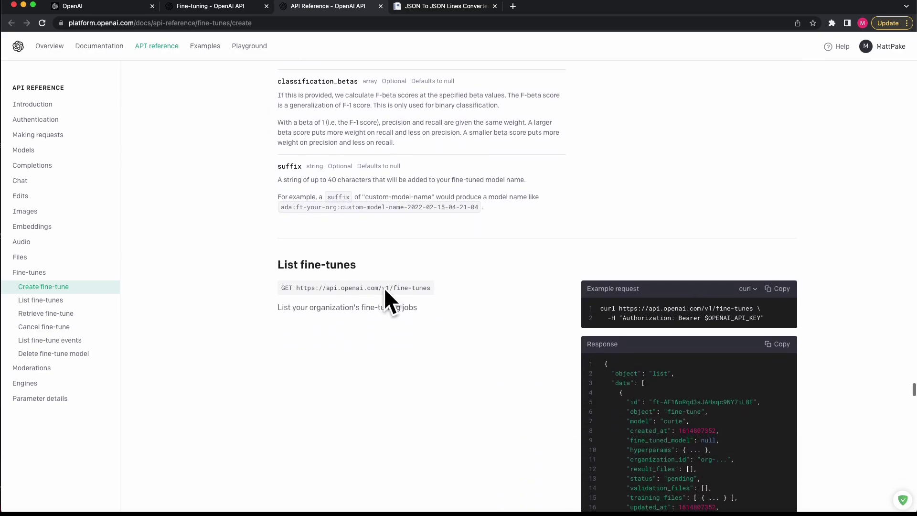
{"action": "scroll", "coordinate": [401, 289], "scroll_direction": "down", "scroll_amount": 3}
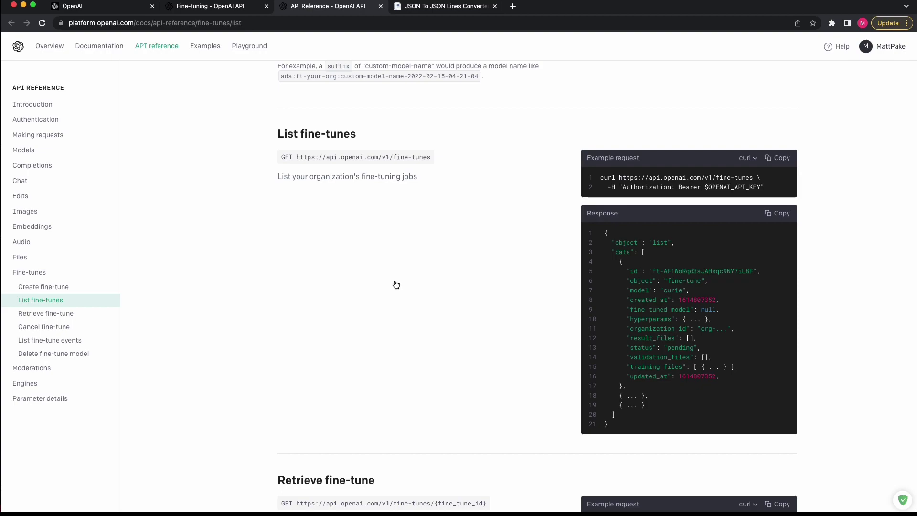
Switch to Postman, resend the list_fine_tunes request, and examine the newest job's training file, status and fine_tuned_model.
{"action": "key", "text": "super+Tab"}
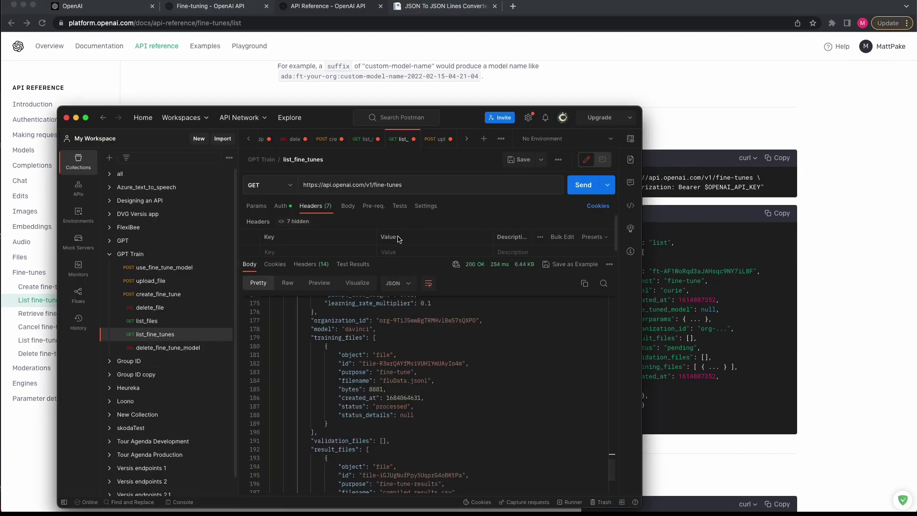
{"action": "left_click", "coordinate": [279, 207]}
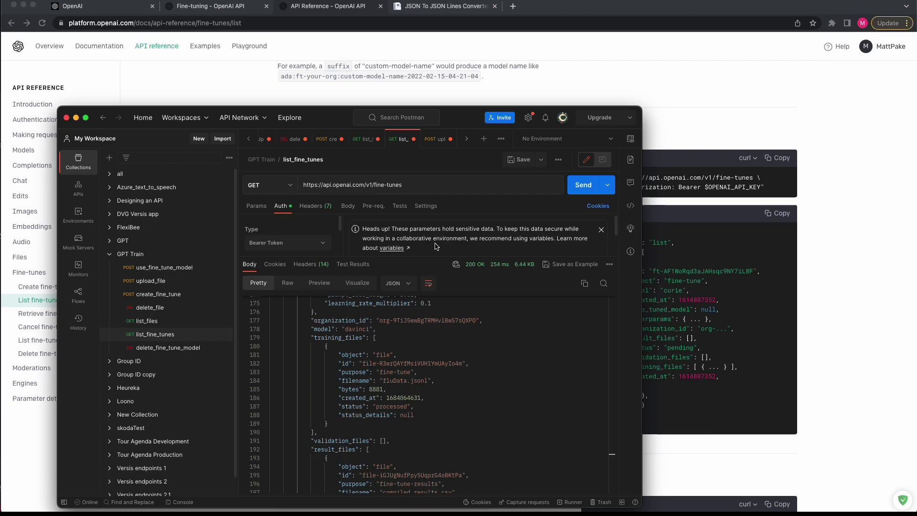
{"action": "scroll", "coordinate": [436, 246], "scroll_direction": "down", "scroll_amount": 2}
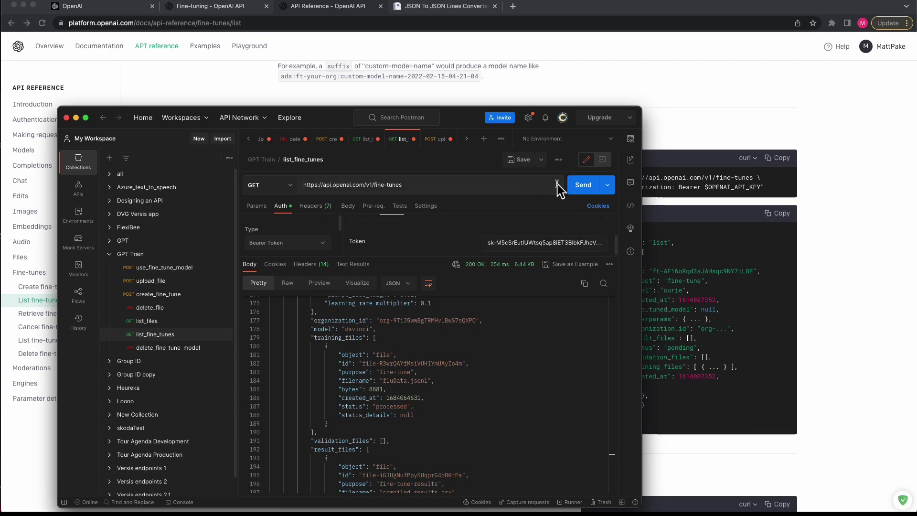
{"action": "left_click", "coordinate": [581, 185]}
{"action": "scroll", "coordinate": [432, 357], "scroll_direction": "down", "scroll_amount": 20}
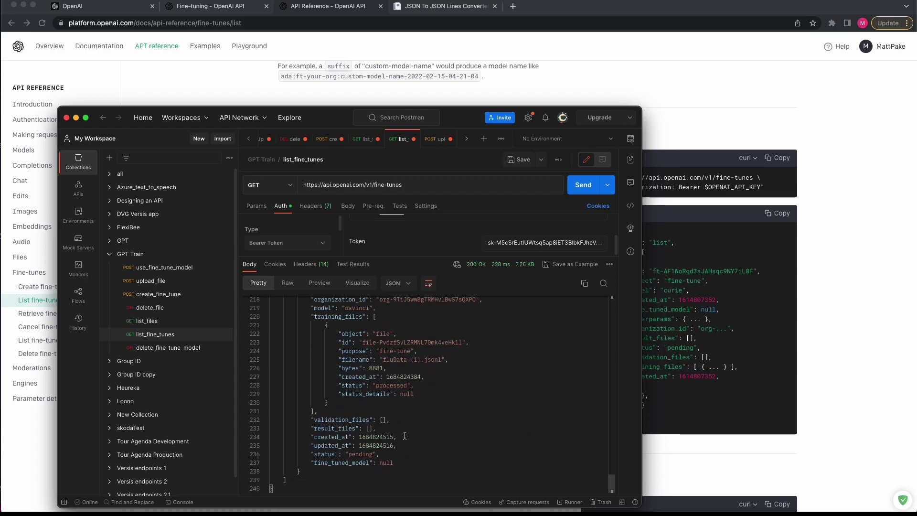
{"action": "left_click", "coordinate": [296, 463]}
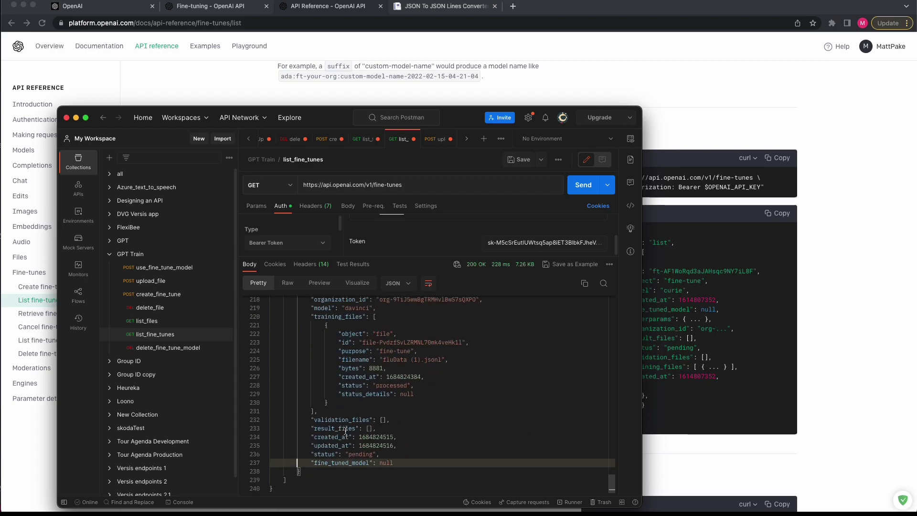
{"action": "scroll", "coordinate": [346, 431], "scroll_direction": "up", "scroll_amount": 4}
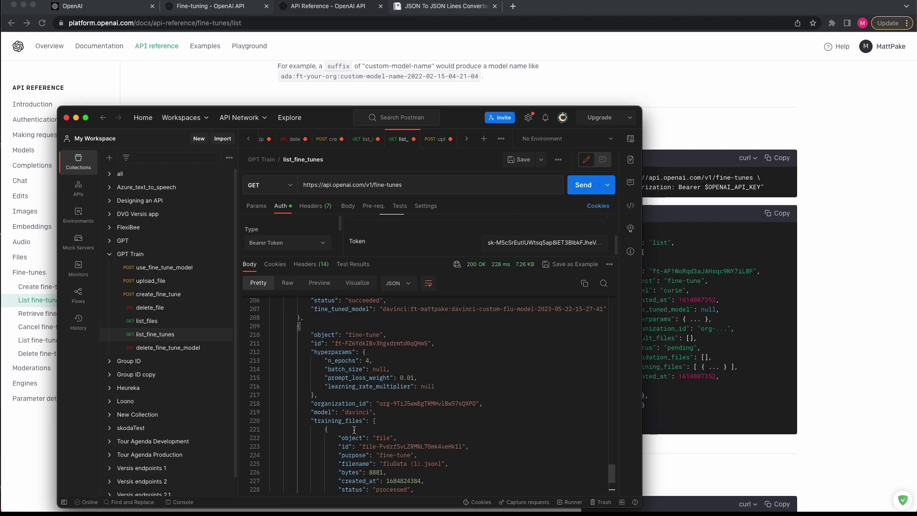
{"action": "scroll", "coordinate": [355, 428], "scroll_direction": "down", "scroll_amount": 4}
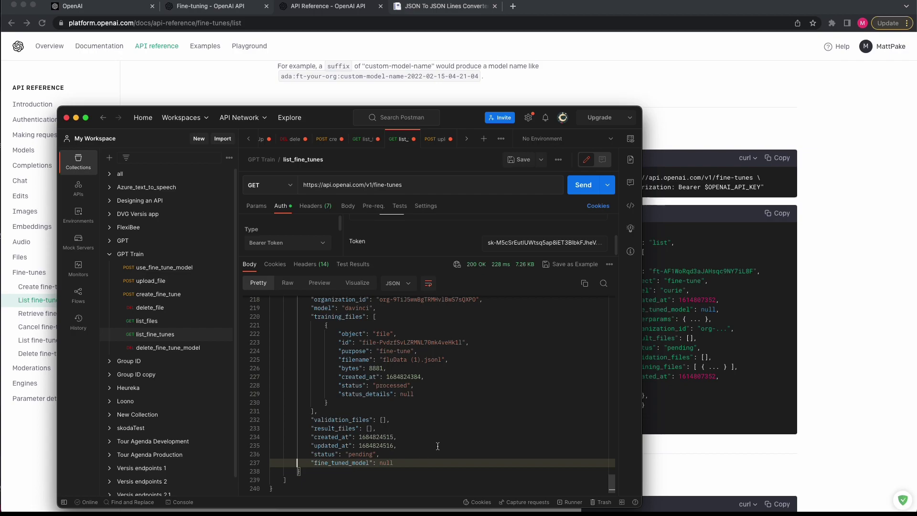
{"action": "scroll", "coordinate": [437, 446], "scroll_direction": "down", "scroll_amount": 3}
{"action": "scroll", "coordinate": [436, 433], "scroll_direction": "down", "scroll_amount": 3}
Compare the earlier flu fine-tune's status and fine_tuned_model name with the newest job's entry in the list_fine_tunes response.
{"action": "scroll", "coordinate": [432, 432], "scroll_direction": "up", "scroll_amount": 5}
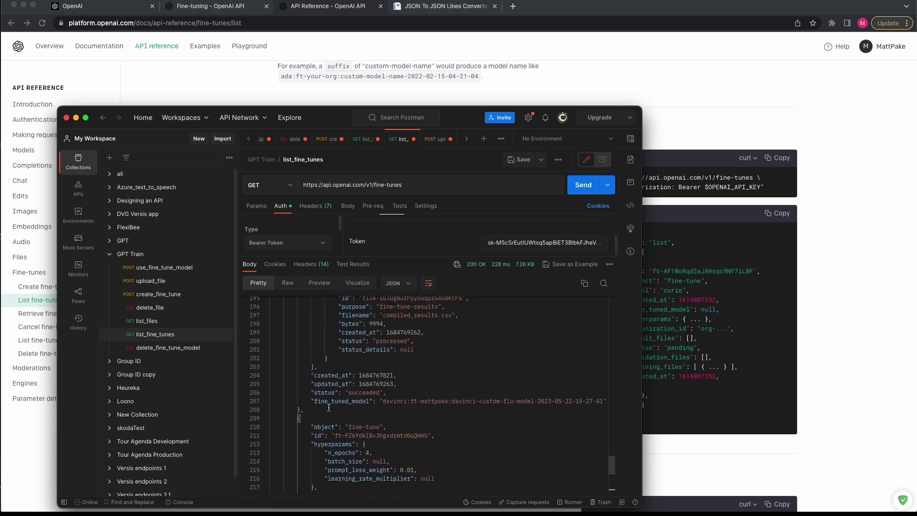
{"action": "double_click", "coordinate": [371, 394]}
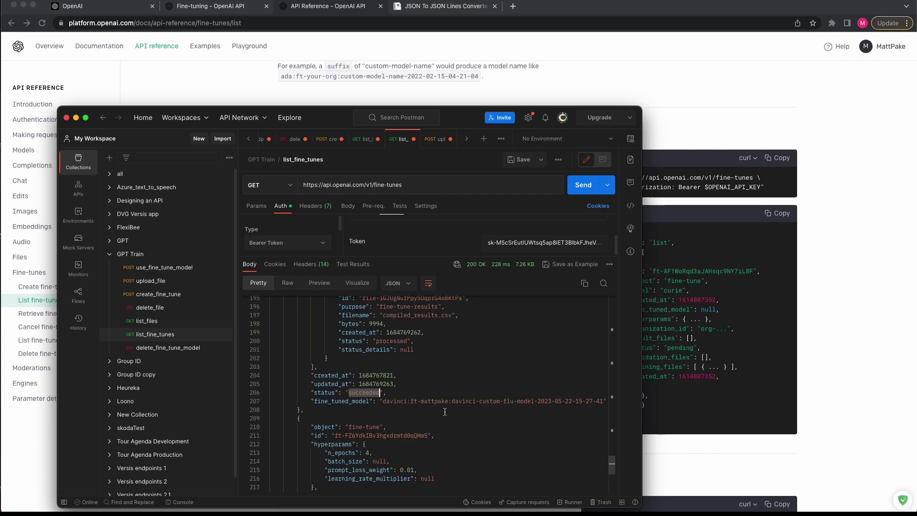
{"action": "scroll", "coordinate": [444, 411], "scroll_direction": "down", "scroll_amount": 2}
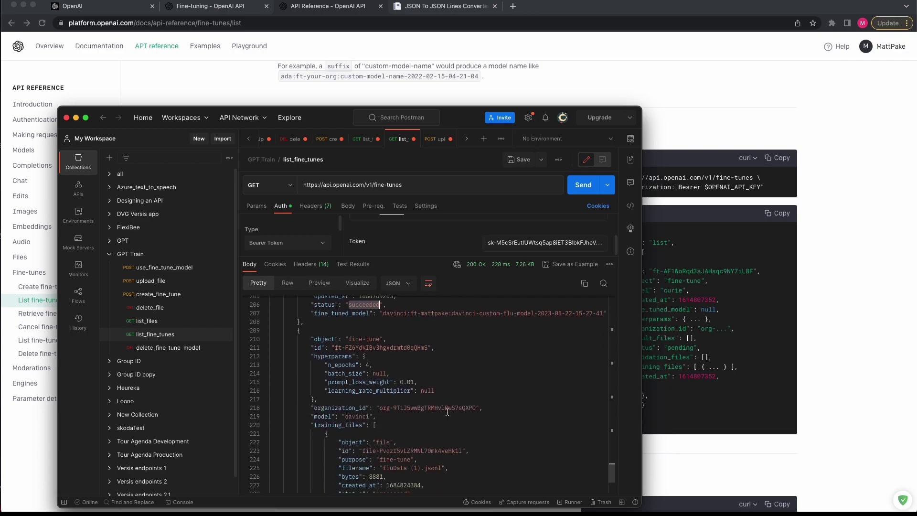
{"action": "scroll", "coordinate": [447, 414], "scroll_direction": "up", "scroll_amount": 3}
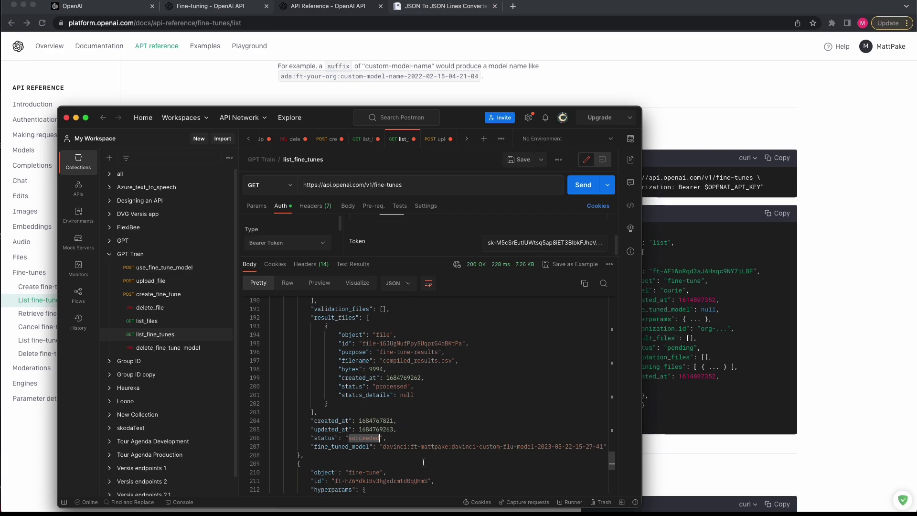
{"action": "left_click_drag", "start_coordinate": [384, 446], "coordinate": [542, 451]}
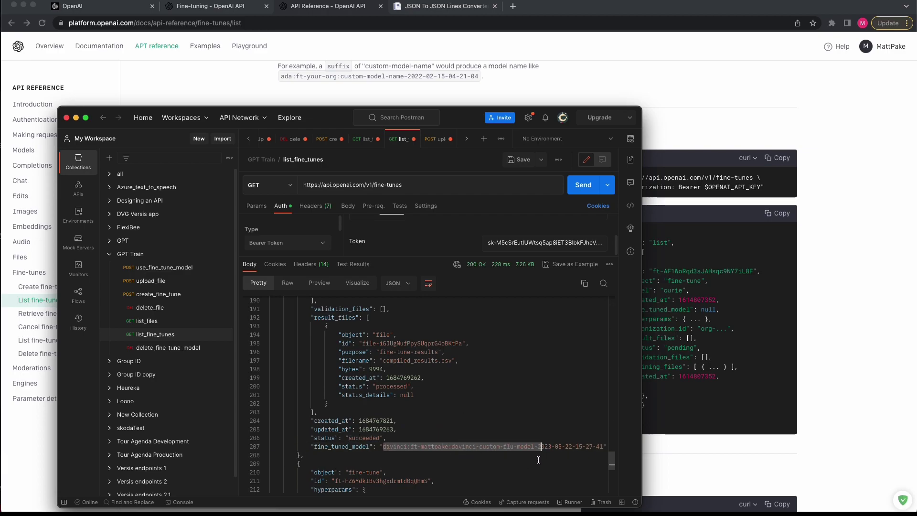
{"action": "scroll", "coordinate": [468, 455], "scroll_direction": "down", "scroll_amount": 3}
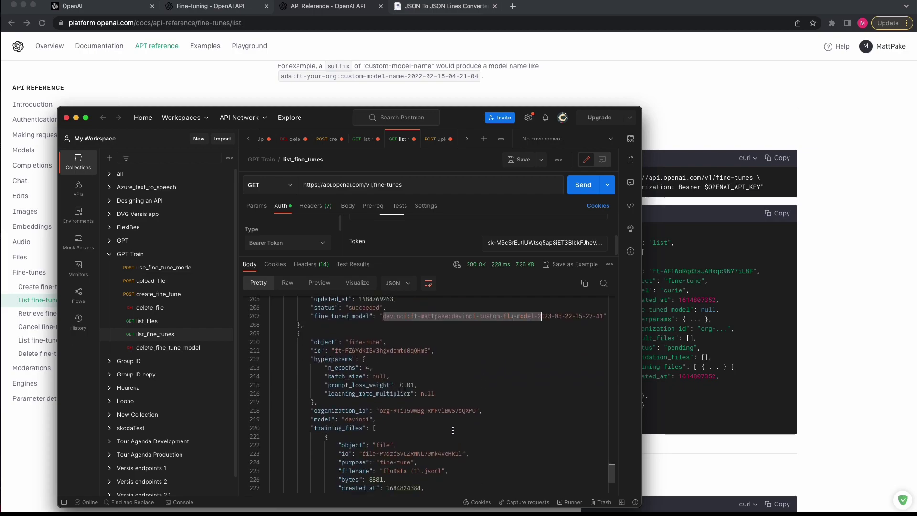
{"action": "scroll", "coordinate": [454, 429], "scroll_direction": "down", "scroll_amount": 3}
{"action": "scroll", "coordinate": [426, 430], "scroll_direction": "up", "scroll_amount": 3}
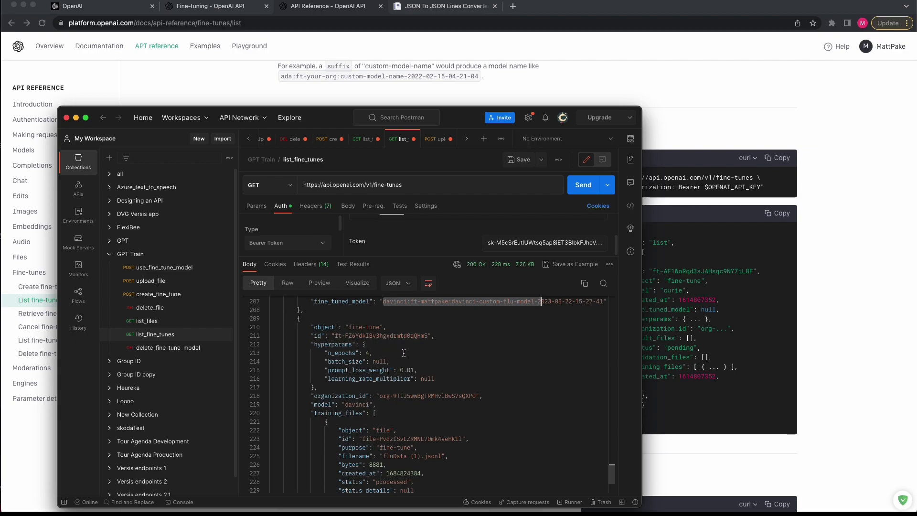
Check the model name in the use_fine_tune_model body against the earlier flu model in the list_fine_tunes response.
{"action": "left_click", "coordinate": [163, 270]}
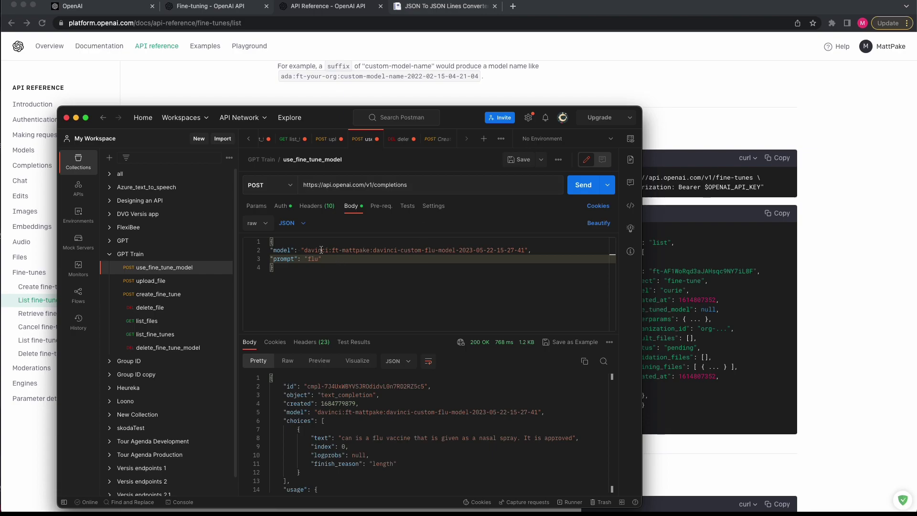
{"action": "left_click", "coordinate": [161, 334]}
{"action": "scroll", "coordinate": [412, 371], "scroll_direction": "up", "scroll_amount": 2}
{"action": "scroll", "coordinate": [412, 371], "scroll_direction": "up", "scroll_amount": 2}
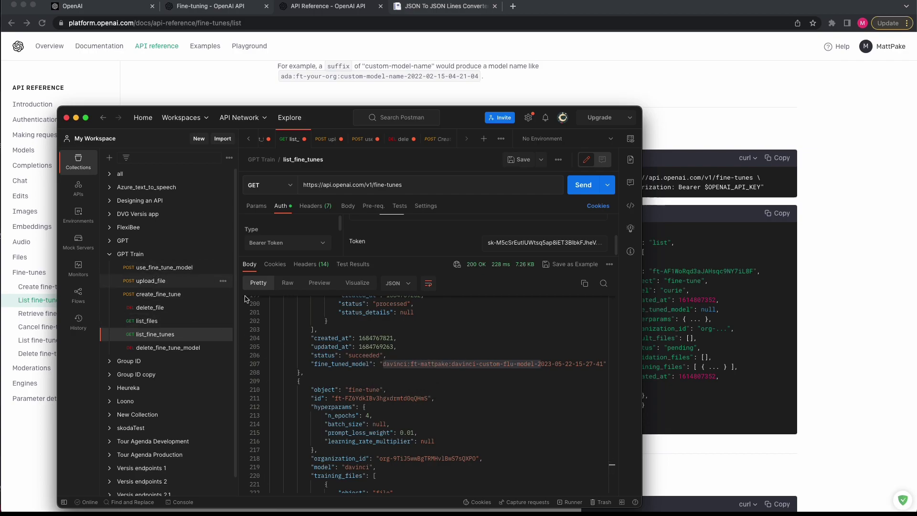
Send the use_fine_tune_model request with the prompt "flu", examine the returned completion text, and send the request again.
{"action": "left_click", "coordinate": [173, 269]}
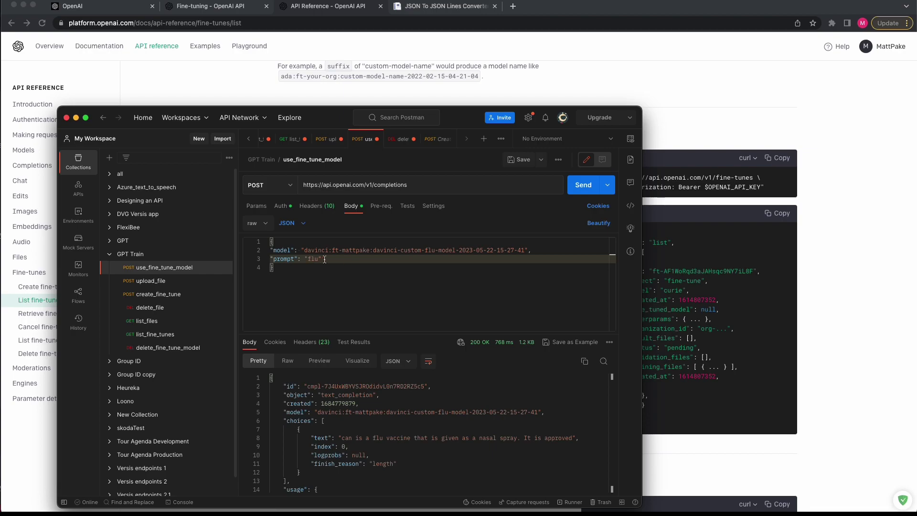
{"action": "left_click", "coordinate": [578, 192]}
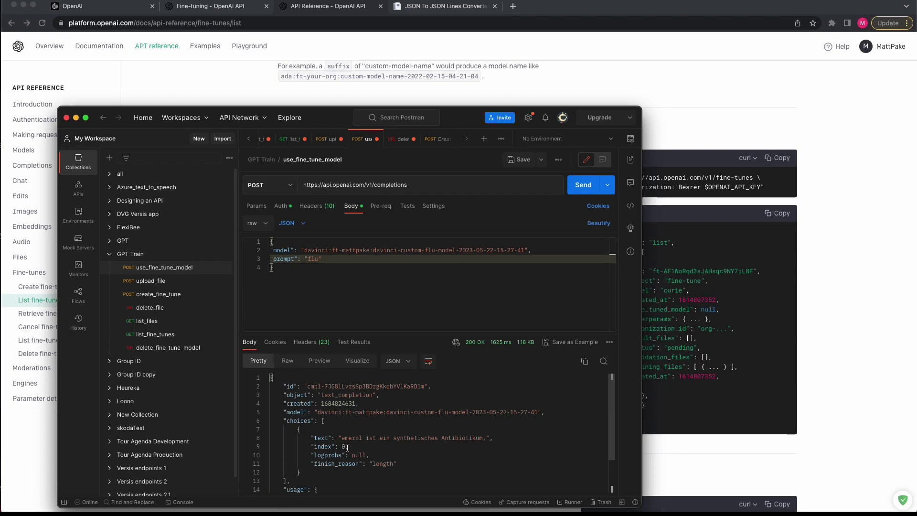
{"action": "left_click_drag", "start_coordinate": [339, 438], "coordinate": [487, 437]}
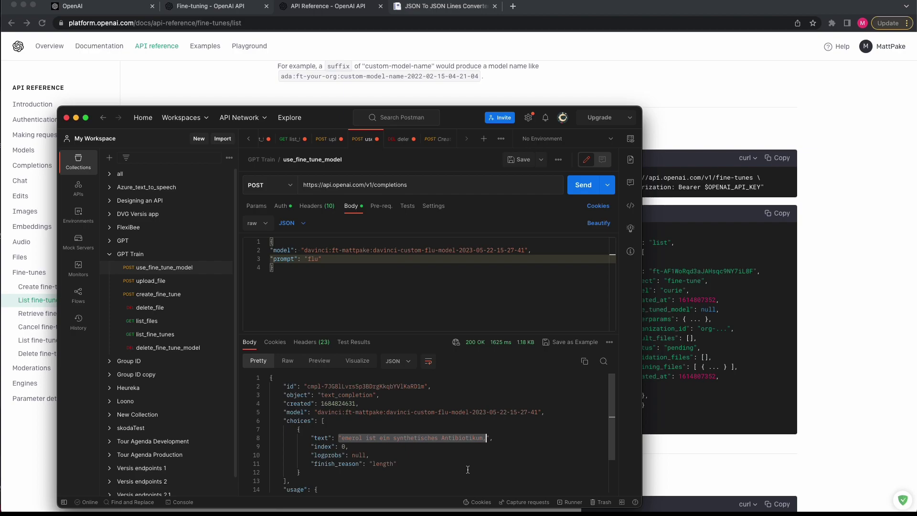
{"action": "left_click", "coordinate": [577, 190]}
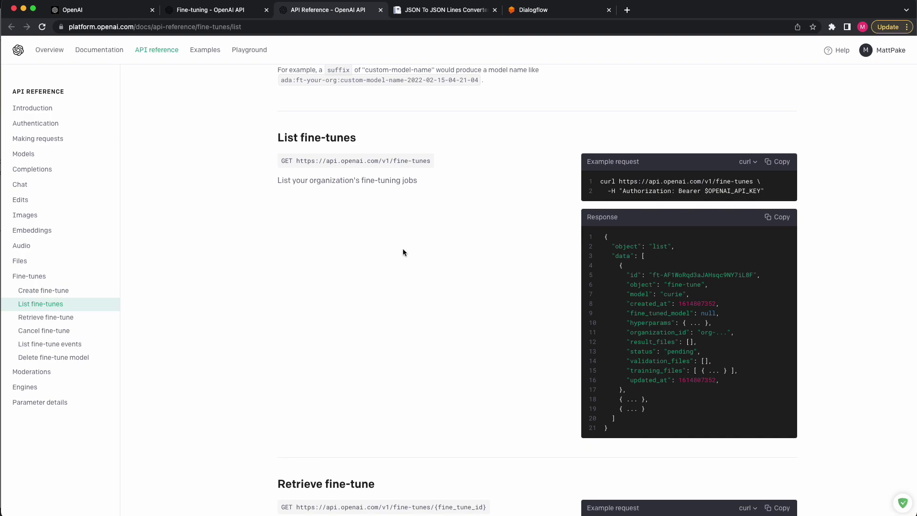
Switch to Dialogflow in the browser, narrow the window, and display the HealthBot agent's intents.
{"action": "left_click", "coordinate": [550, 16]}
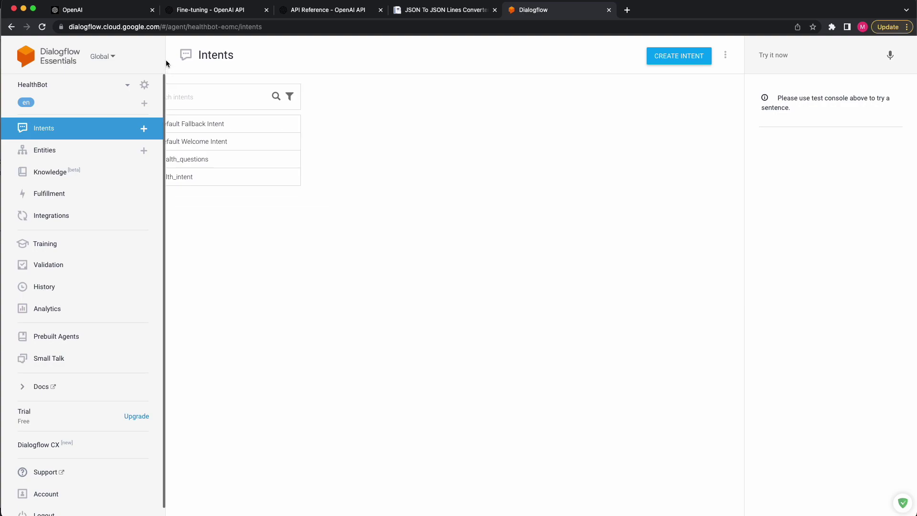
{"action": "left_click_drag", "start_coordinate": [915, 207], "coordinate": [741, 213]}
{"action": "left_click", "coordinate": [80, 132]}
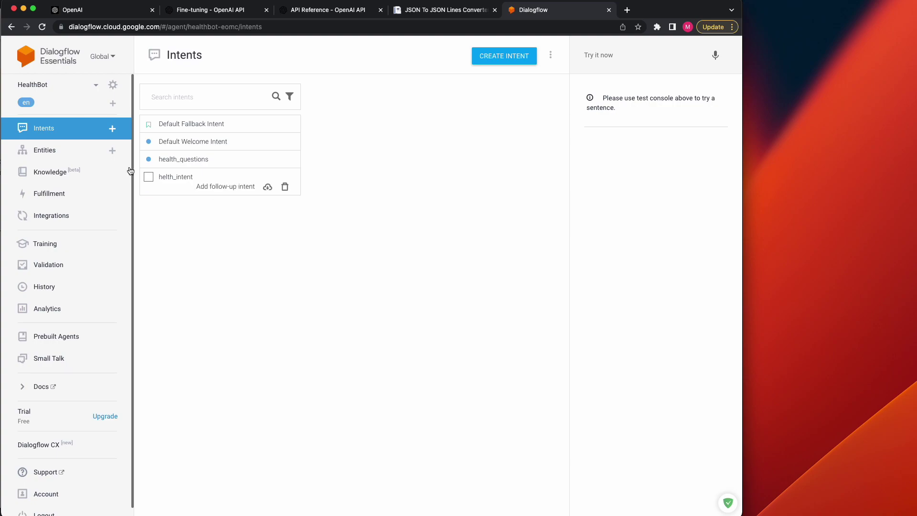
Start a new Dialogflow agent and name it helth_bot_agent.
{"action": "left_click", "coordinate": [96, 86]}
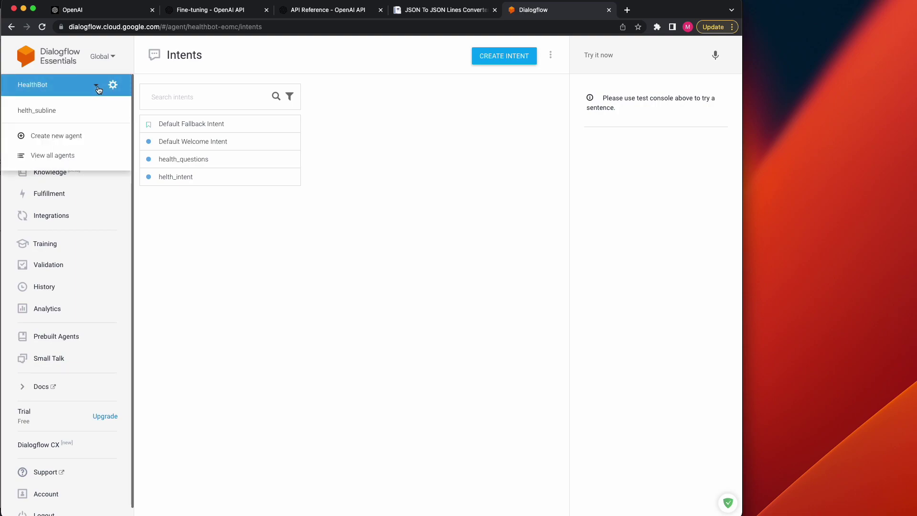
{"action": "left_click", "coordinate": [83, 139]}
{"action": "left_click", "coordinate": [198, 56]}
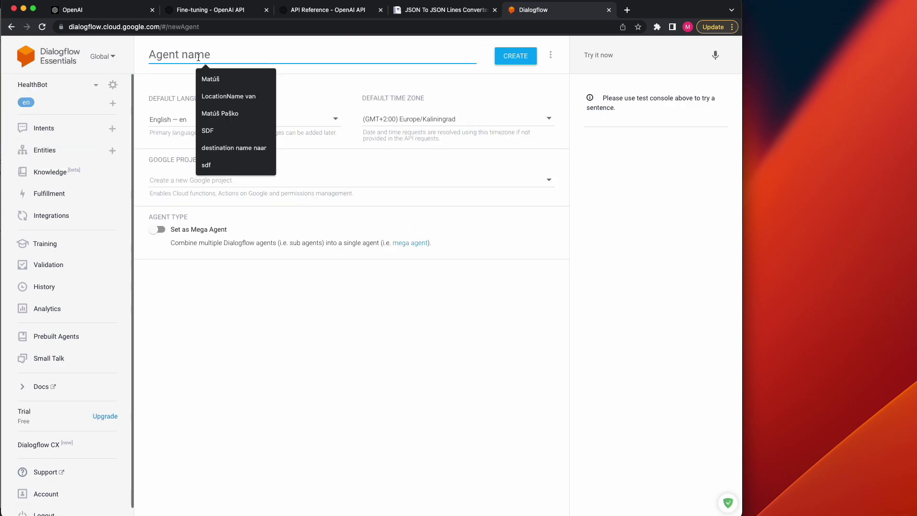
{"action": "type", "text": "hel"}
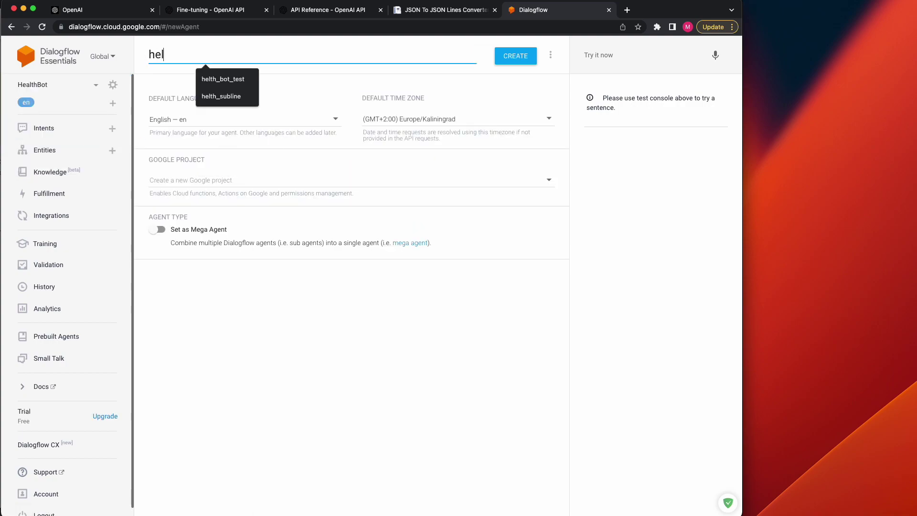
{"action": "type", "text": "th_bot_"}
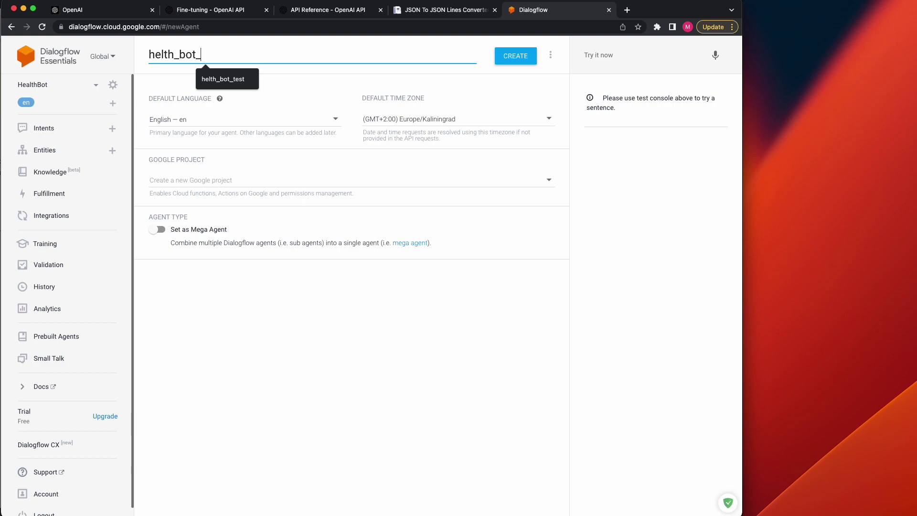
{"action": "type", "text": "agent"}
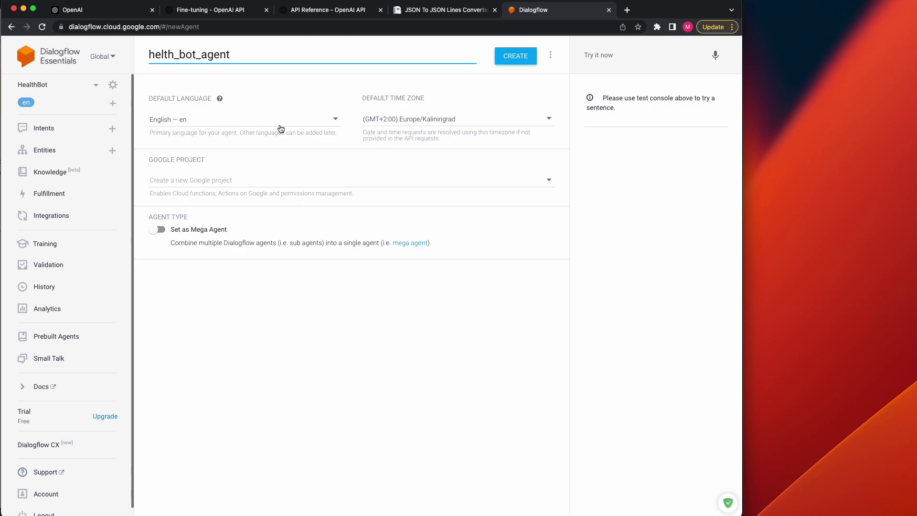
Set the default time zone to (GMT+1:00) Europe/Madrid, keep the new Google project option, and create the agent.
{"action": "left_click", "coordinate": [430, 121]}
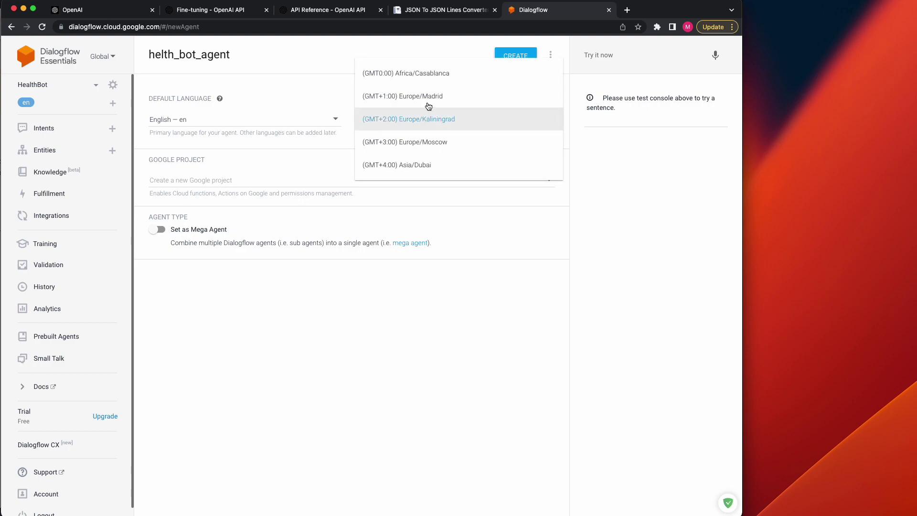
{"action": "left_click", "coordinate": [426, 97]}
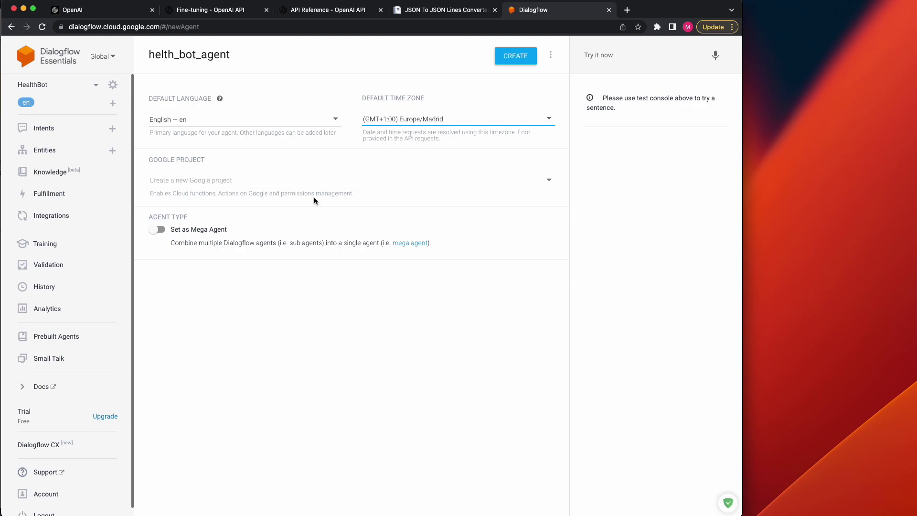
{"action": "left_click", "coordinate": [246, 189]}
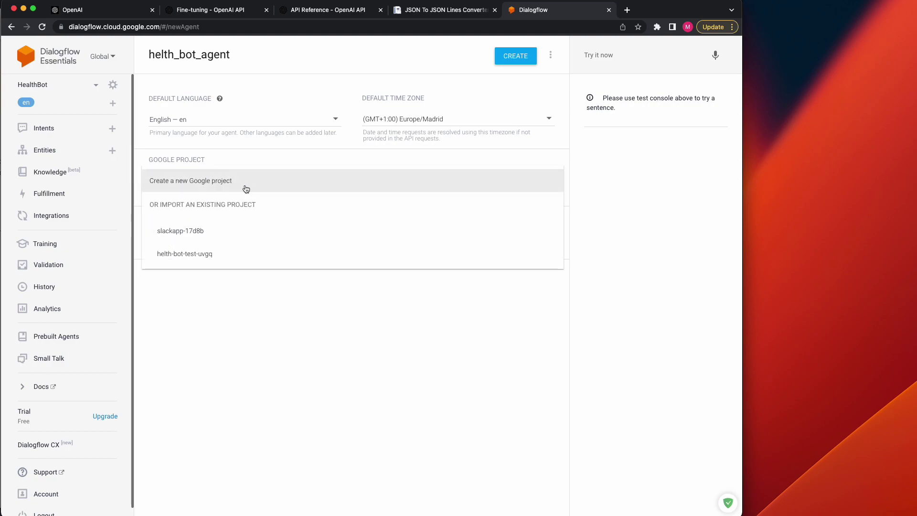
{"action": "left_click", "coordinate": [272, 314]}
{"action": "left_click", "coordinate": [508, 56]}
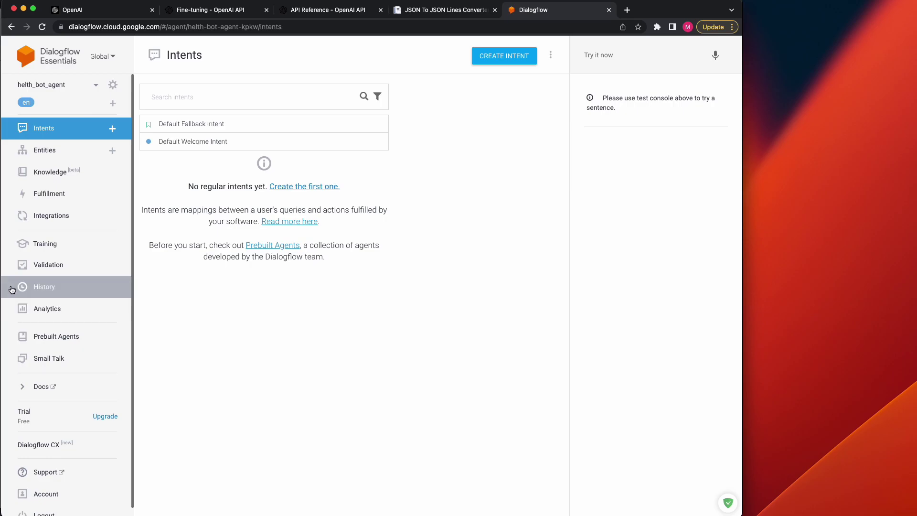
Enable beta features and APIs and logging of interactions to Google Cloud in helth_bot_agent's settings, and save them.
{"action": "left_click", "coordinate": [118, 87]}
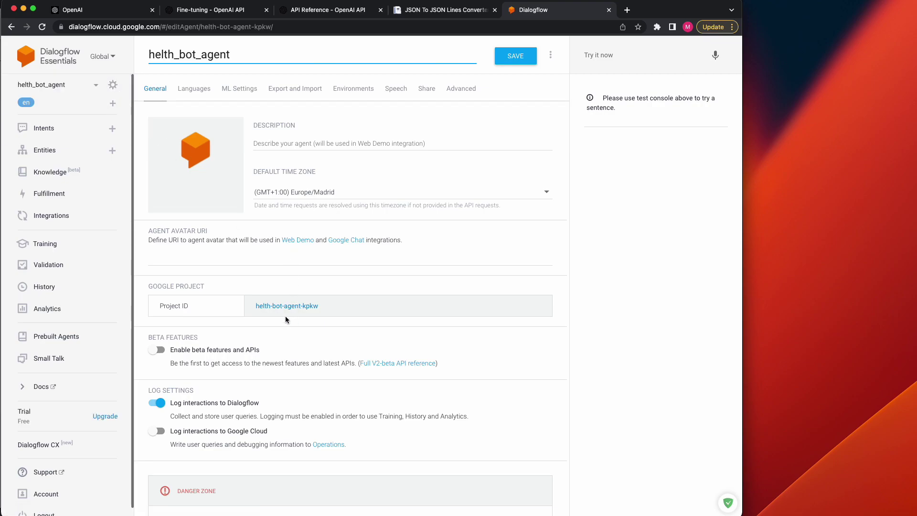
{"action": "left_click", "coordinate": [155, 351]}
{"action": "left_click", "coordinate": [157, 432]}
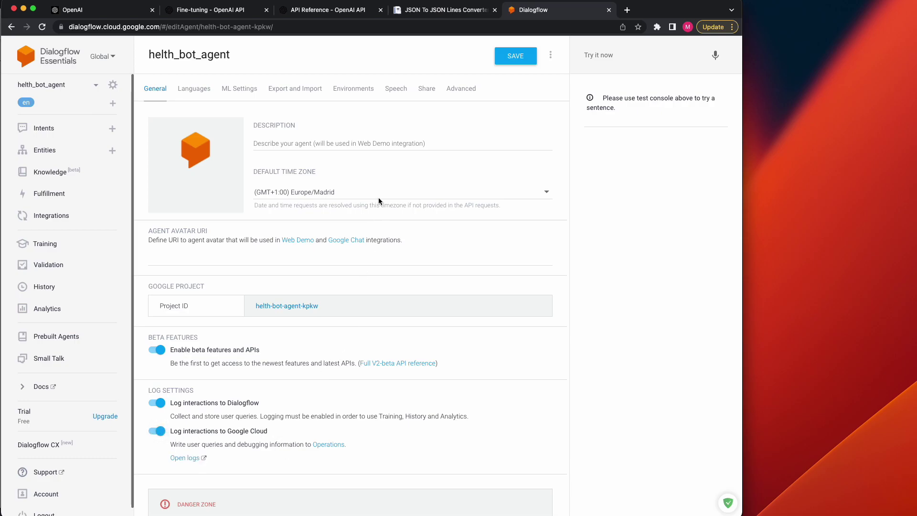
{"action": "left_click", "coordinate": [511, 64]}
Open helth_bot_agent's linked Google Cloud project and display the credentials of its APIs and services.
{"action": "left_click", "coordinate": [304, 310]}
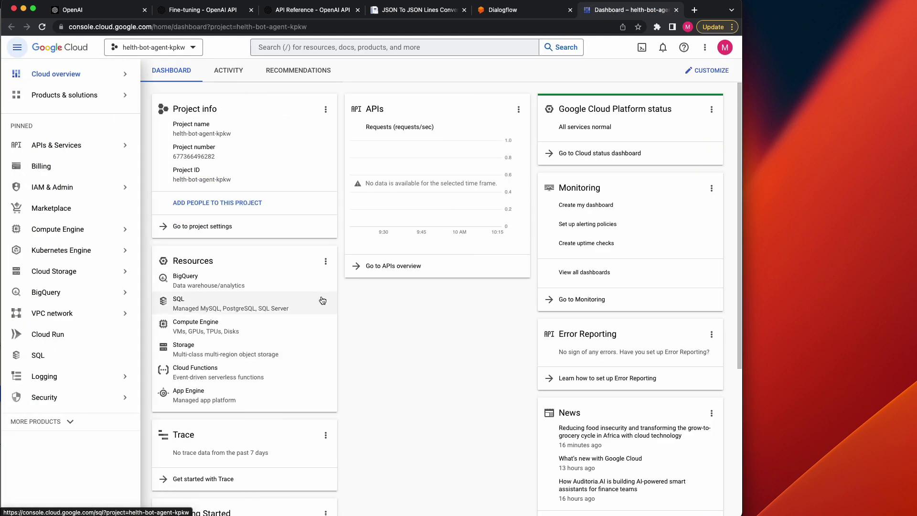
{"action": "scroll", "coordinate": [277, 313], "scroll_direction": "down", "scroll_amount": 2}
{"action": "scroll", "coordinate": [279, 315], "scroll_direction": "down", "scroll_amount": 5}
{"action": "scroll", "coordinate": [277, 314], "scroll_direction": "down", "scroll_amount": 2}
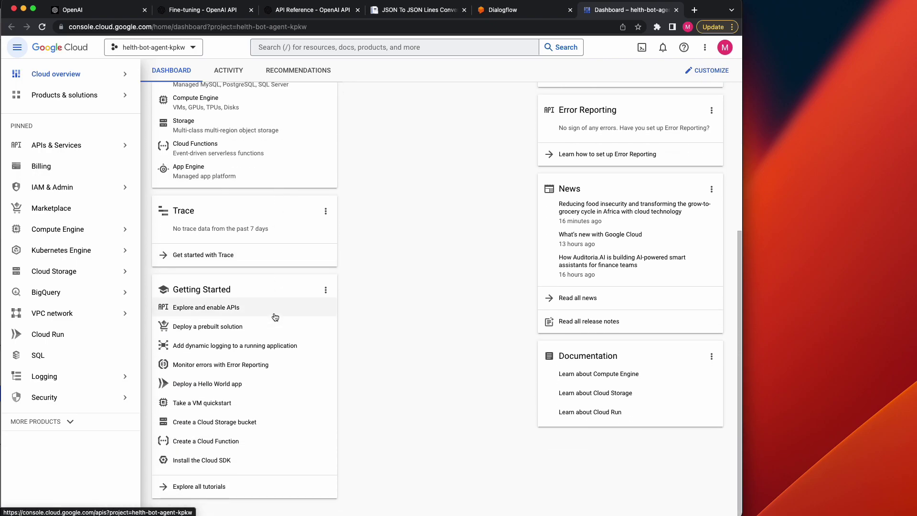
{"action": "left_click", "coordinate": [219, 309]}
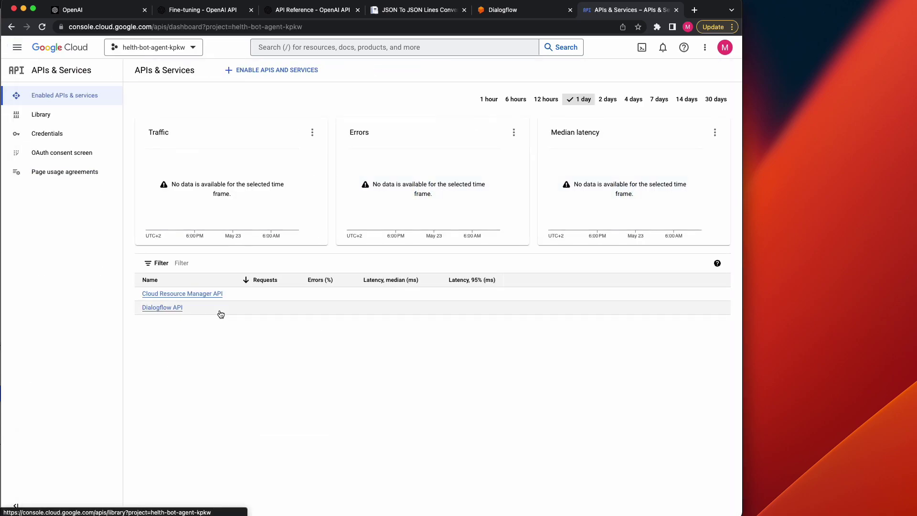
{"action": "left_click", "coordinate": [71, 137]}
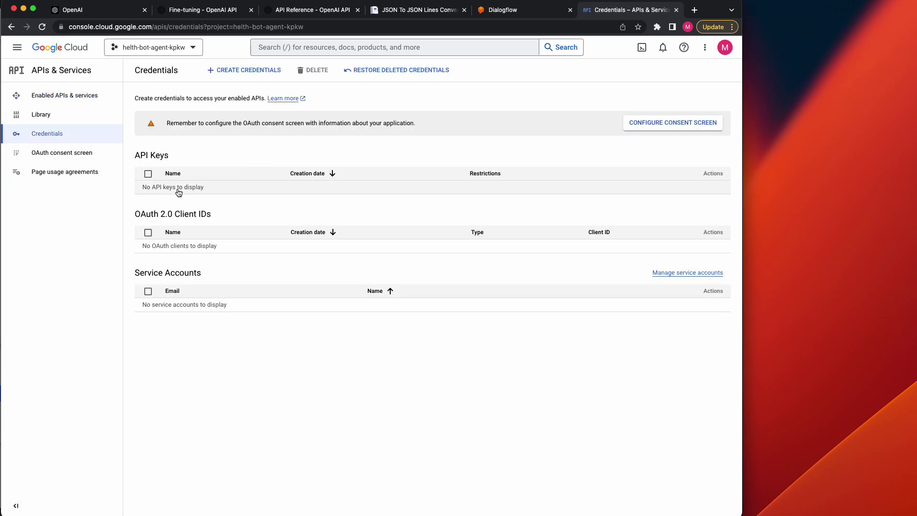
Create a service account credential named helth_bot_agent, skipping the optional access grants.
{"action": "left_click", "coordinate": [242, 76]}
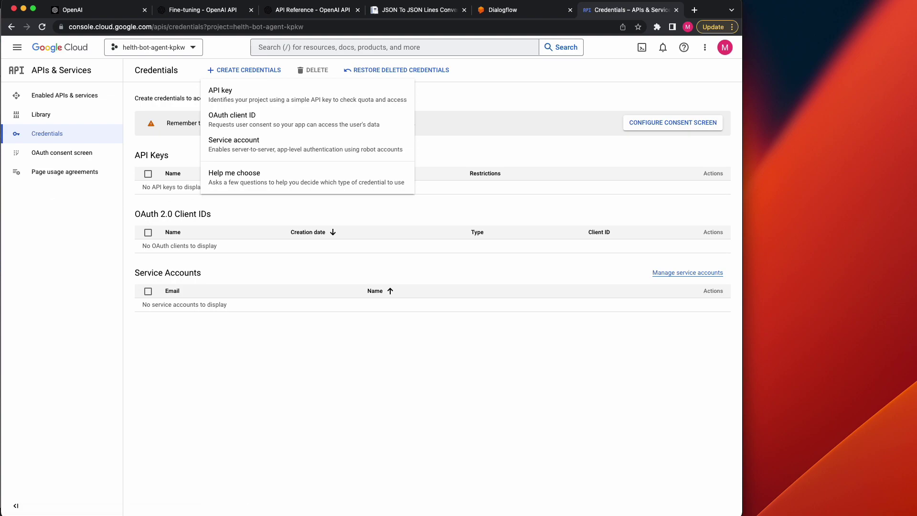
{"action": "left_click", "coordinate": [246, 148]}
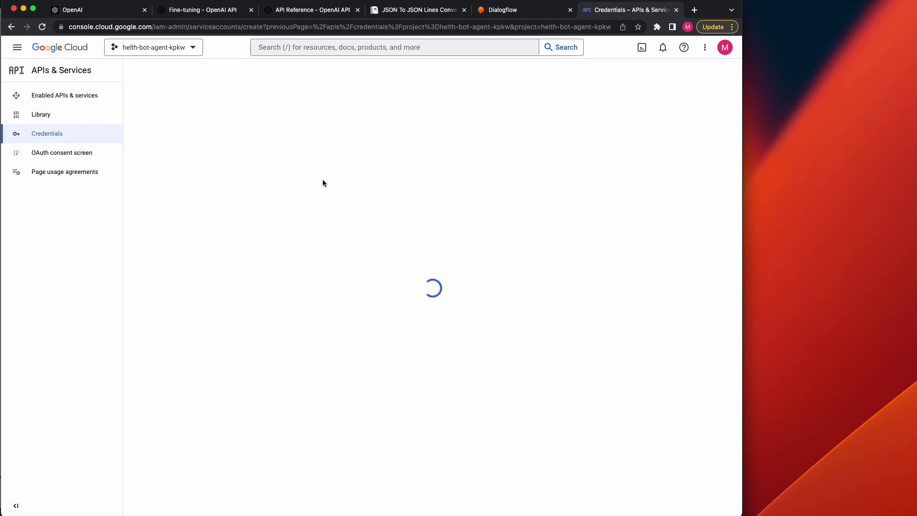
{"action": "left_click", "coordinate": [225, 124]}
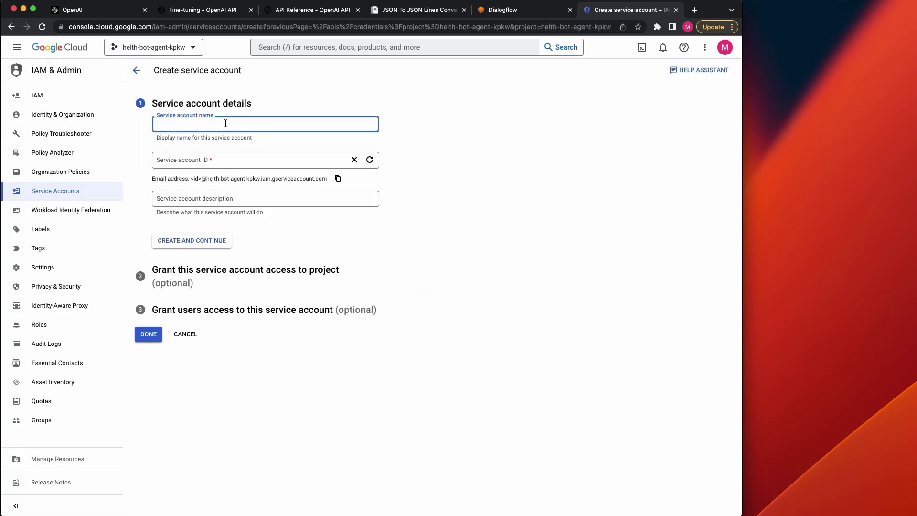
{"action": "type", "text": "helth_"}
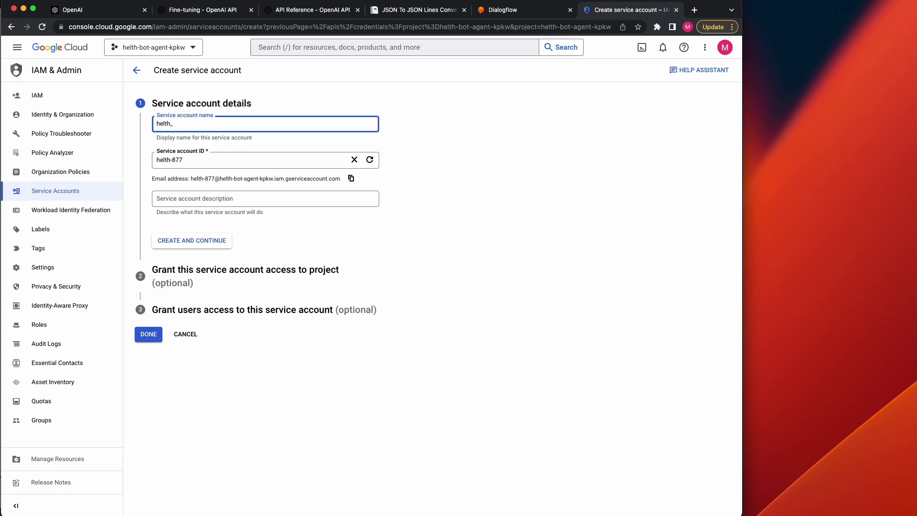
{"action": "type", "text": "bot_agent"}
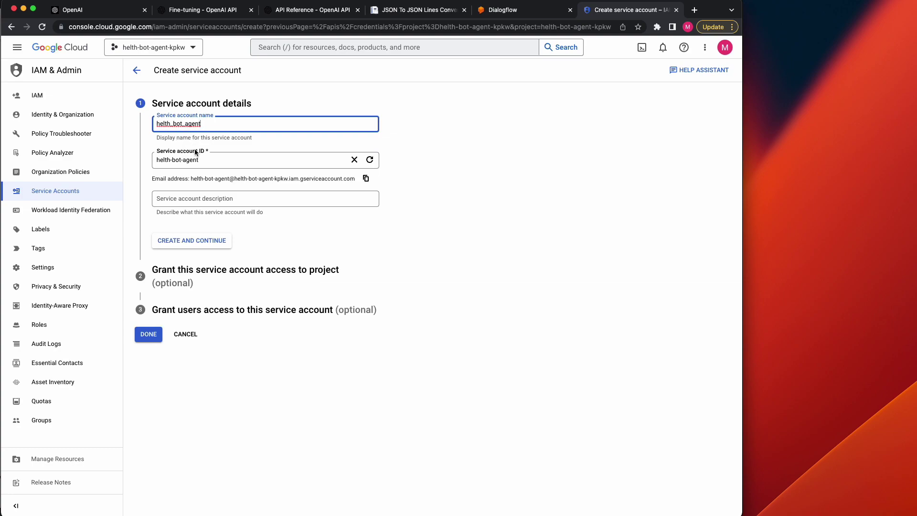
{"action": "left_click", "coordinate": [150, 334]}
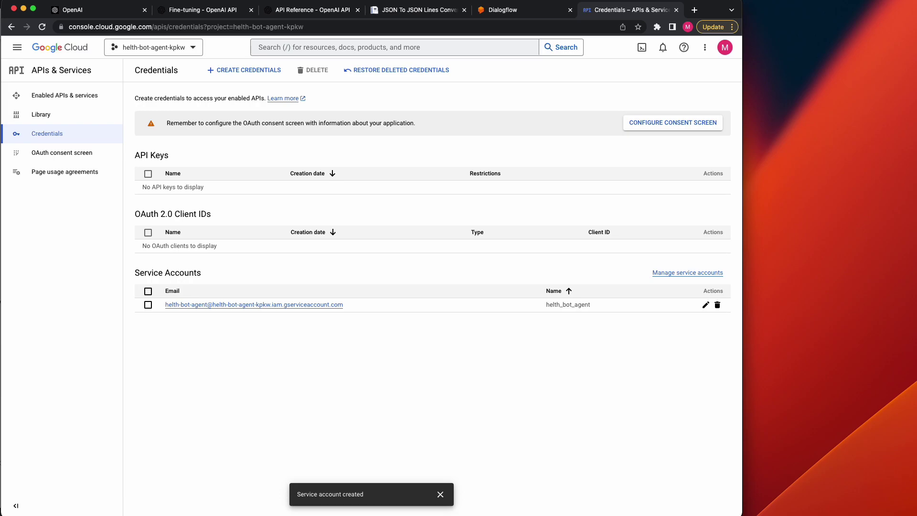
Generate a new JSON private key for the helth_bot_agent service account and download it.
{"action": "left_click", "coordinate": [200, 308]}
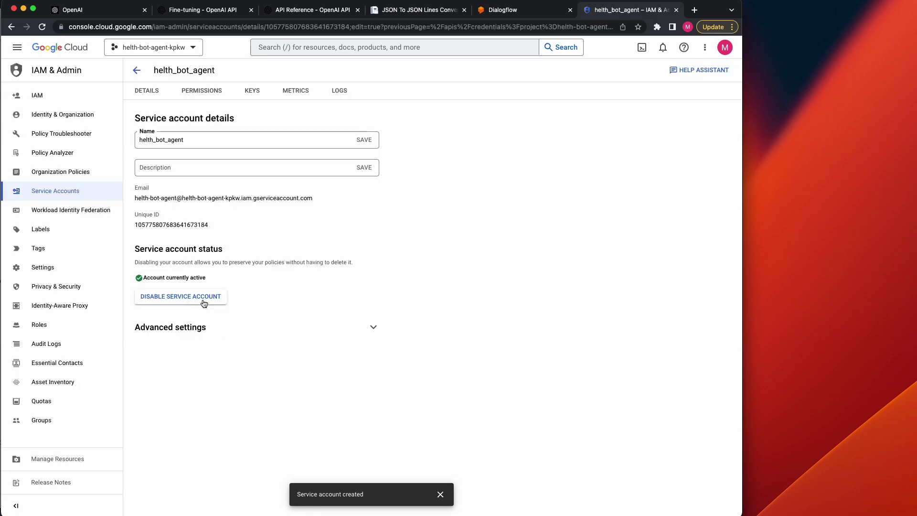
{"action": "left_click", "coordinate": [253, 92]}
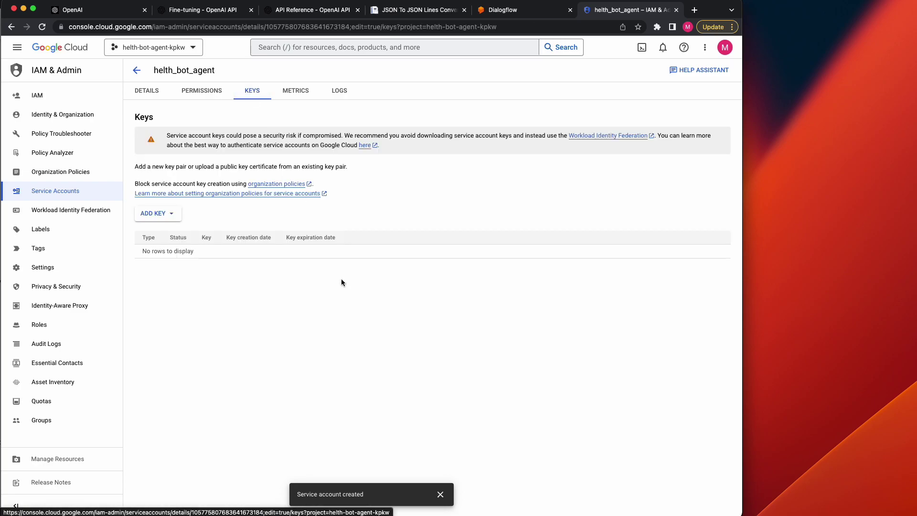
{"action": "left_click", "coordinate": [173, 216]}
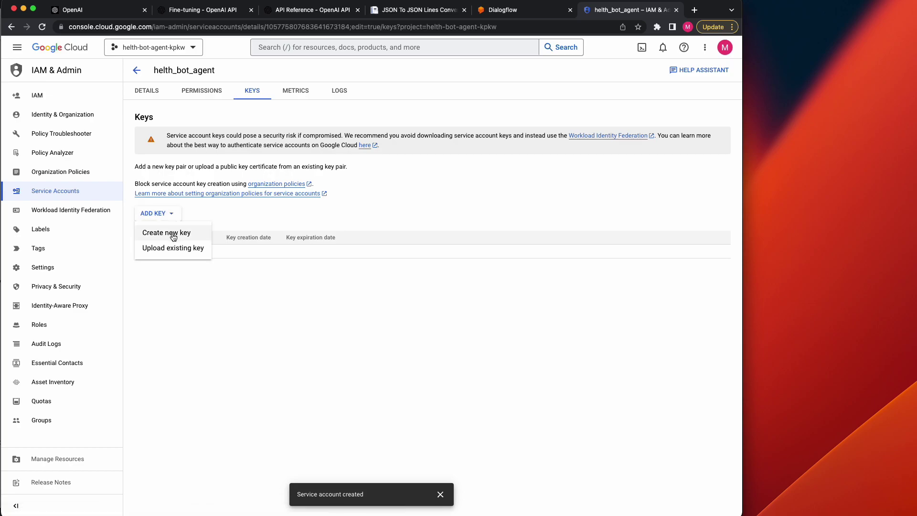
{"action": "left_click", "coordinate": [172, 234]}
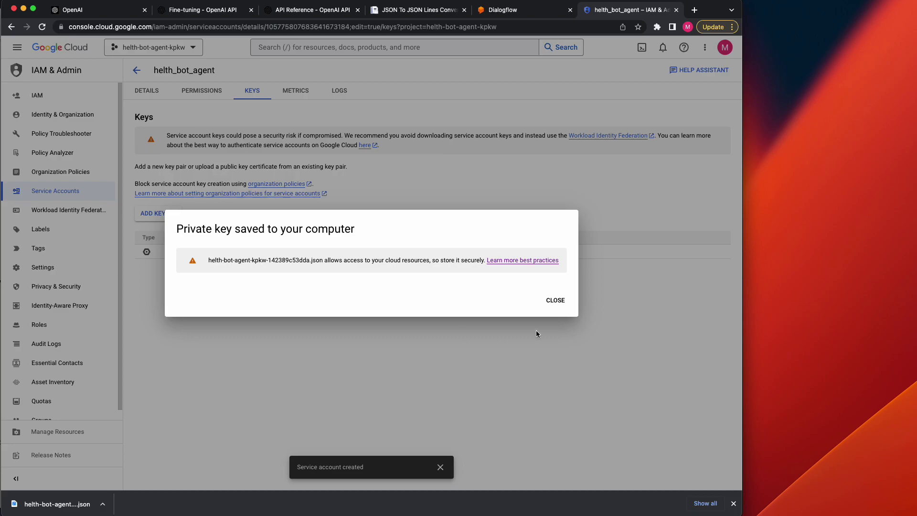
{"action": "left_click", "coordinate": [559, 303]}
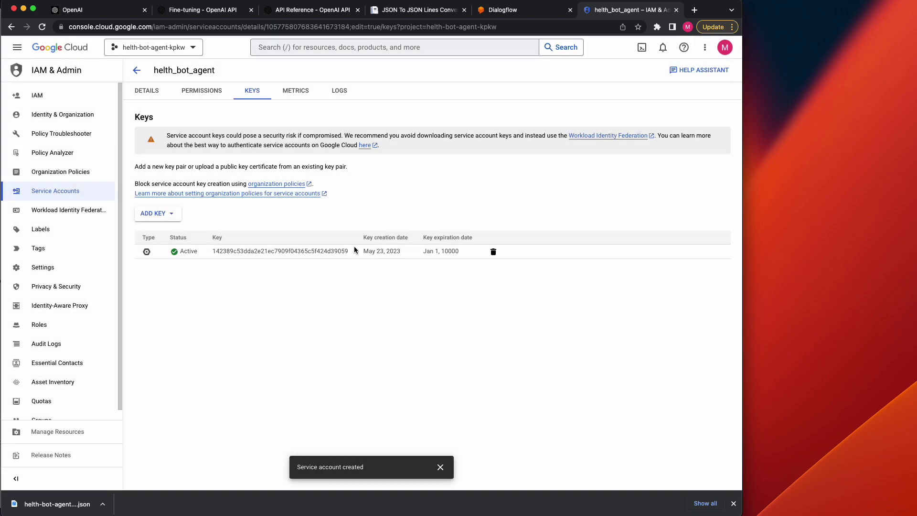
Return to Dialogflow and examine the Default Welcome Intent's training phrases, action and text responses.
{"action": "left_click", "coordinate": [518, 15]}
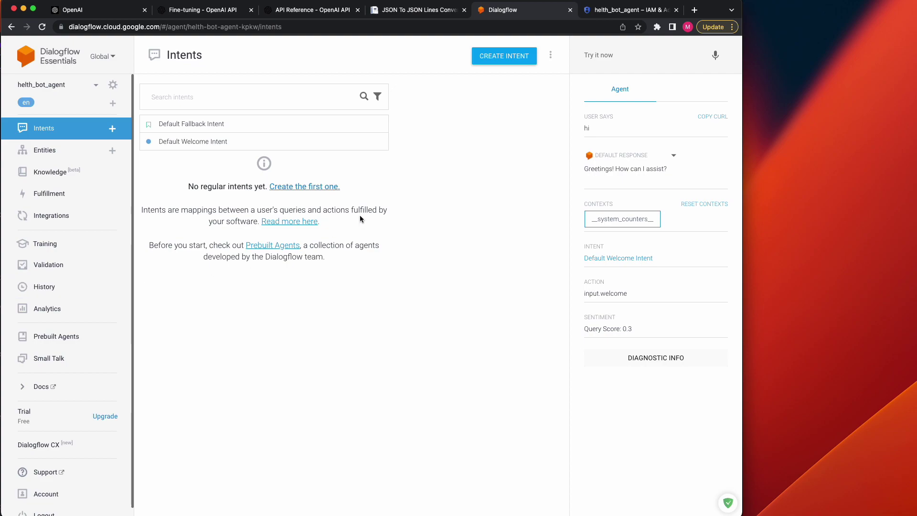
{"action": "mouse_move", "coordinate": [190, 149]}
{"action": "mouse_move", "coordinate": [221, 125]}
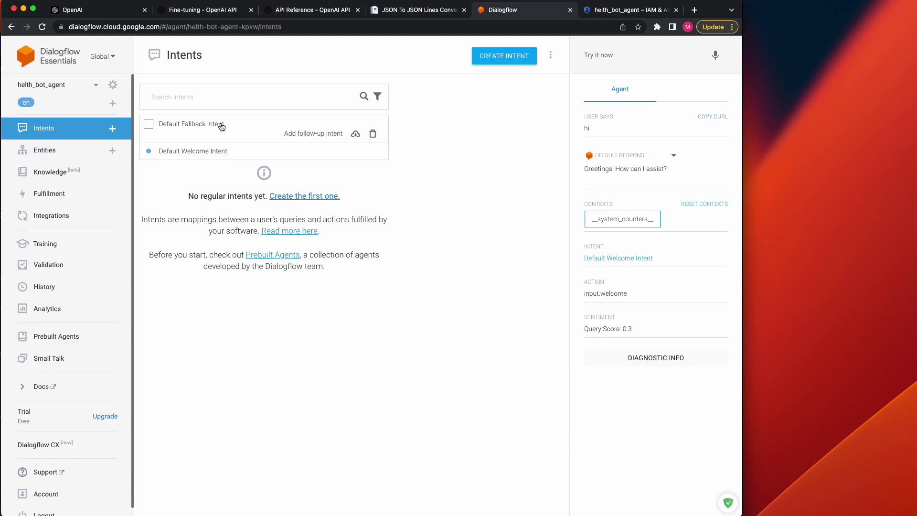
{"action": "left_click", "coordinate": [233, 147]}
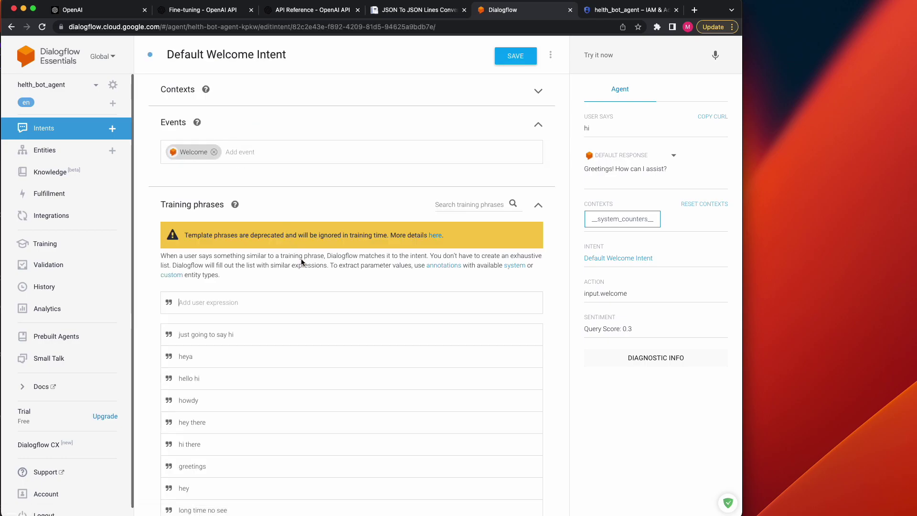
{"action": "scroll", "coordinate": [302, 261], "scroll_direction": "down", "scroll_amount": 2}
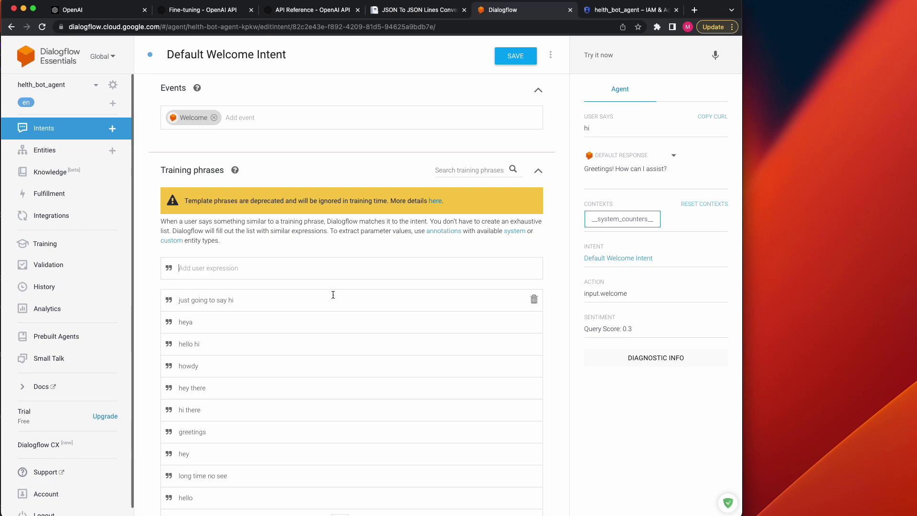
{"action": "scroll", "coordinate": [334, 293], "scroll_direction": "down", "scroll_amount": 5}
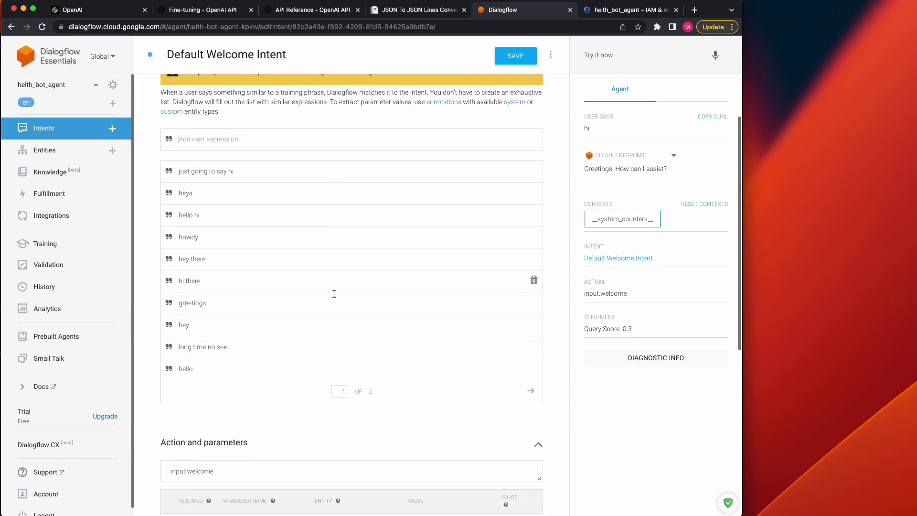
{"action": "scroll", "coordinate": [366, 299], "scroll_direction": "down", "scroll_amount": 2}
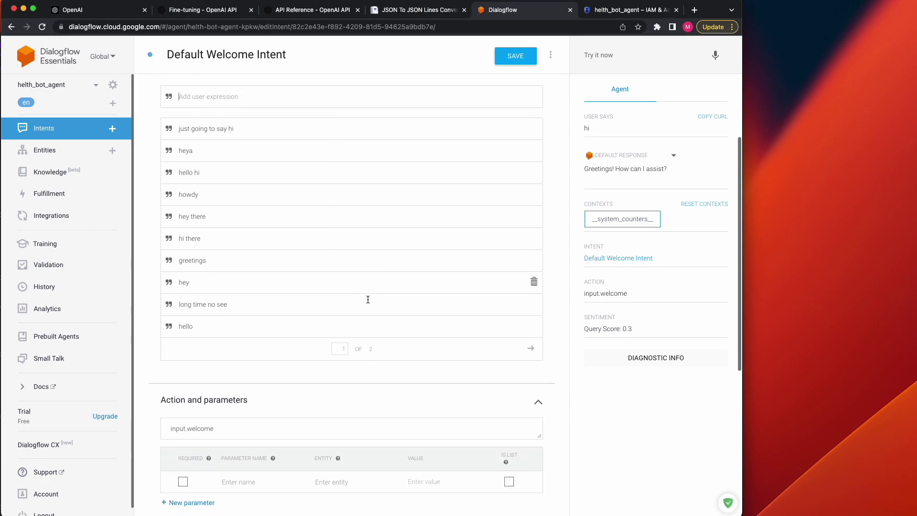
{"action": "scroll", "coordinate": [368, 300], "scroll_direction": "up", "scroll_amount": 7}
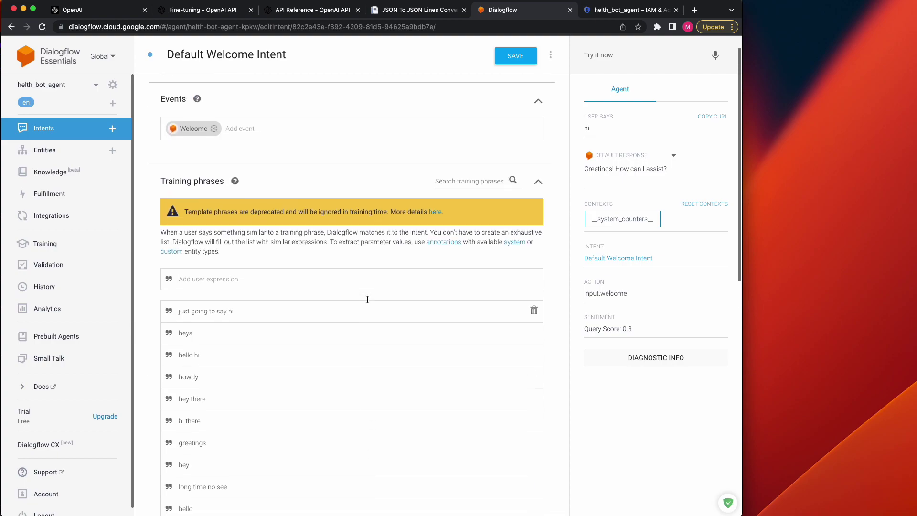
{"action": "scroll", "coordinate": [265, 378], "scroll_direction": "down", "scroll_amount": 1}
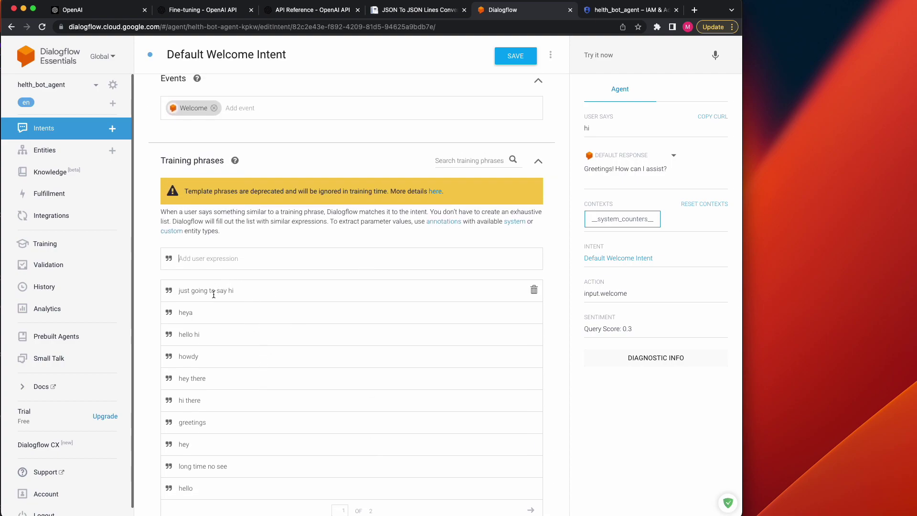
{"action": "scroll", "coordinate": [264, 357], "scroll_direction": "down", "scroll_amount": 2}
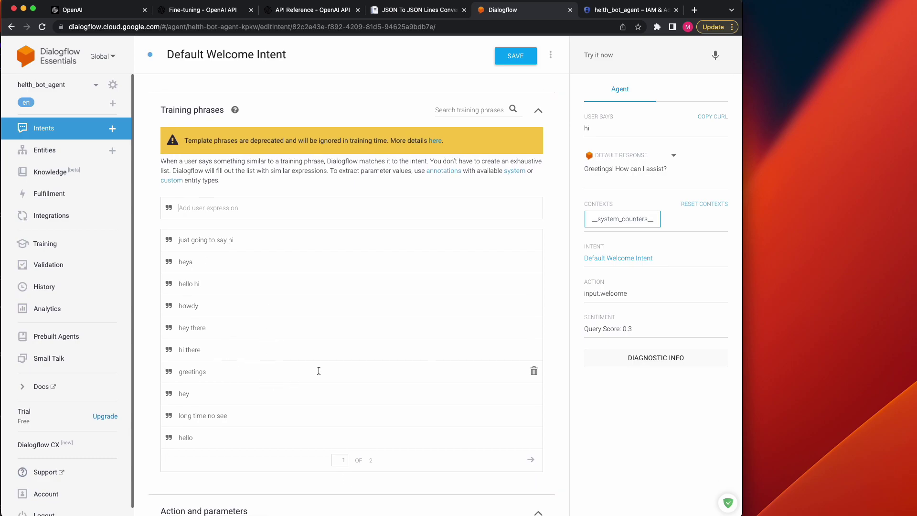
{"action": "scroll", "coordinate": [321, 351], "scroll_direction": "up", "scroll_amount": 2}
{"action": "scroll", "coordinate": [320, 351], "scroll_direction": "down", "scroll_amount": 10}
{"action": "scroll", "coordinate": [317, 356], "scroll_direction": "down", "scroll_amount": 5}
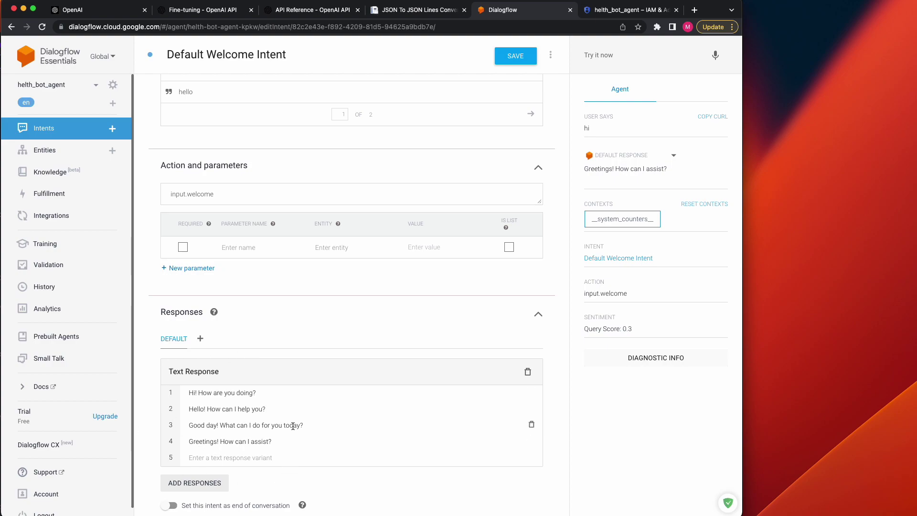
{"action": "scroll", "coordinate": [301, 425], "scroll_direction": "up", "scroll_amount": 1}
{"action": "scroll", "coordinate": [301, 422], "scroll_direction": "up", "scroll_amount": 6}
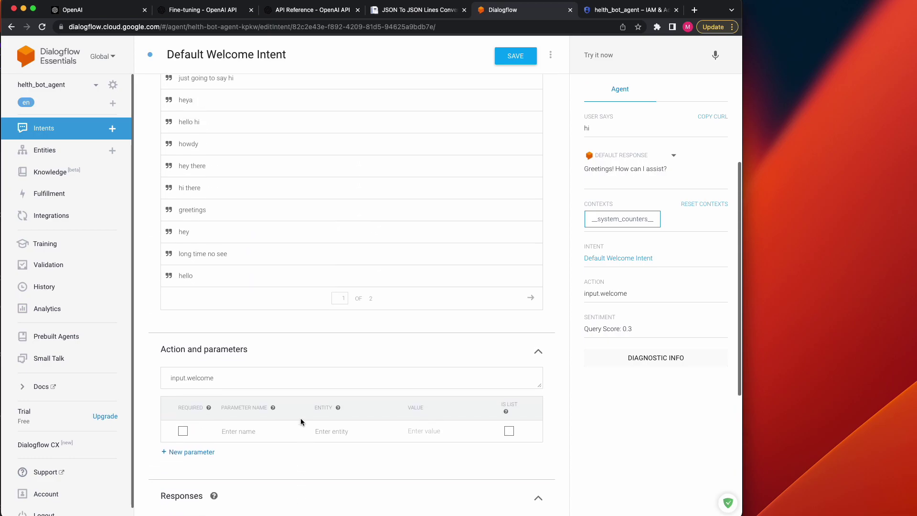
{"action": "scroll", "coordinate": [301, 423], "scroll_direction": "down", "scroll_amount": 2}
{"action": "scroll", "coordinate": [301, 420], "scroll_direction": "up", "scroll_amount": 5}
{"action": "scroll", "coordinate": [301, 418], "scroll_direction": "down", "scroll_amount": 1}
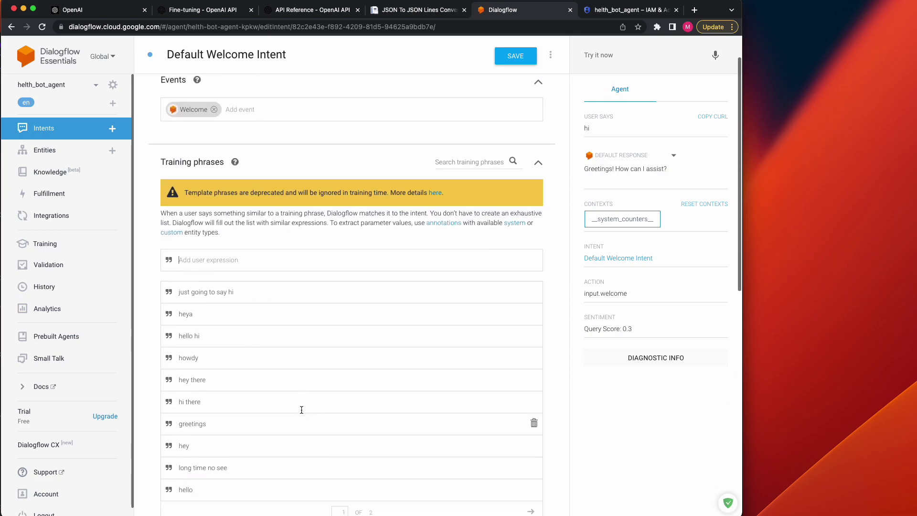
Test the agent with the message "hi" and compare its reply with the welcome intent's text responses.
{"action": "left_click", "coordinate": [600, 59]}
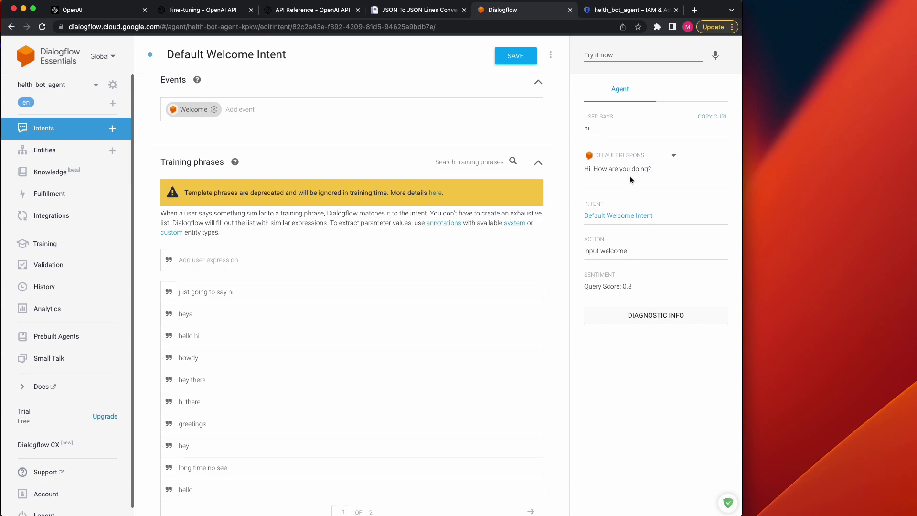
{"action": "scroll", "coordinate": [429, 270], "scroll_direction": "down", "scroll_amount": 10}
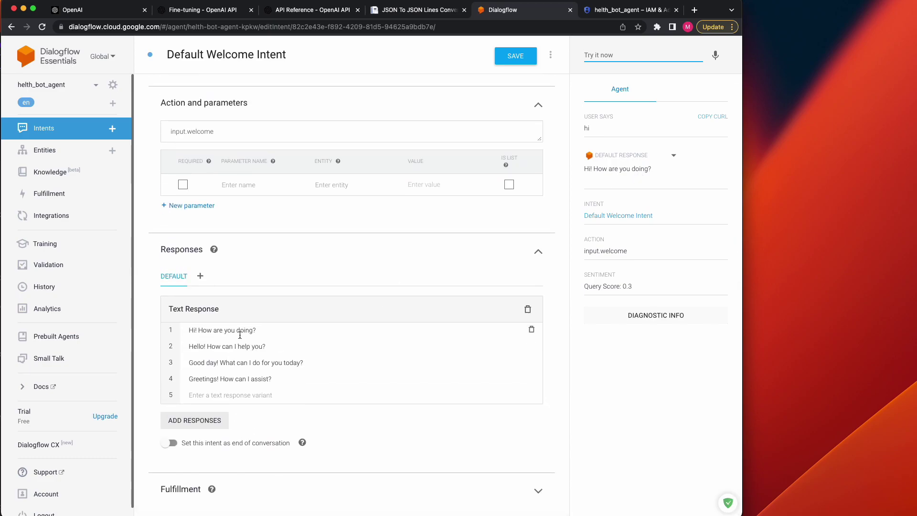
{"action": "scroll", "coordinate": [241, 331], "scroll_direction": "up", "scroll_amount": 10}
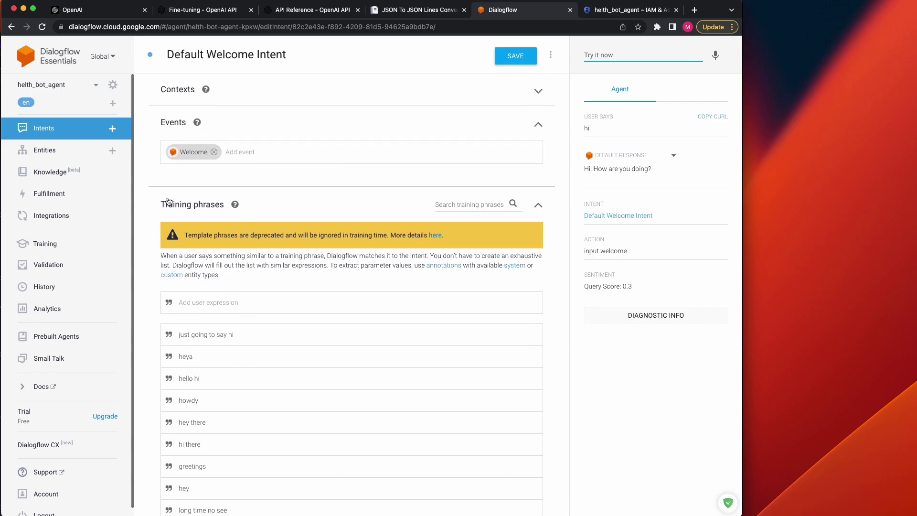
Add the training phrase "bug" to the Default Fallback Intent and save the intent.
{"action": "left_click", "coordinate": [47, 130]}
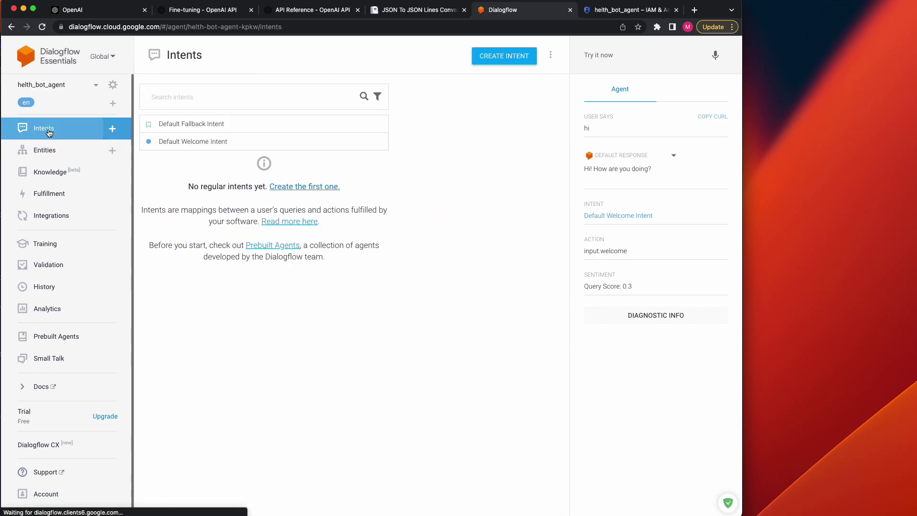
{"action": "left_click", "coordinate": [218, 127]}
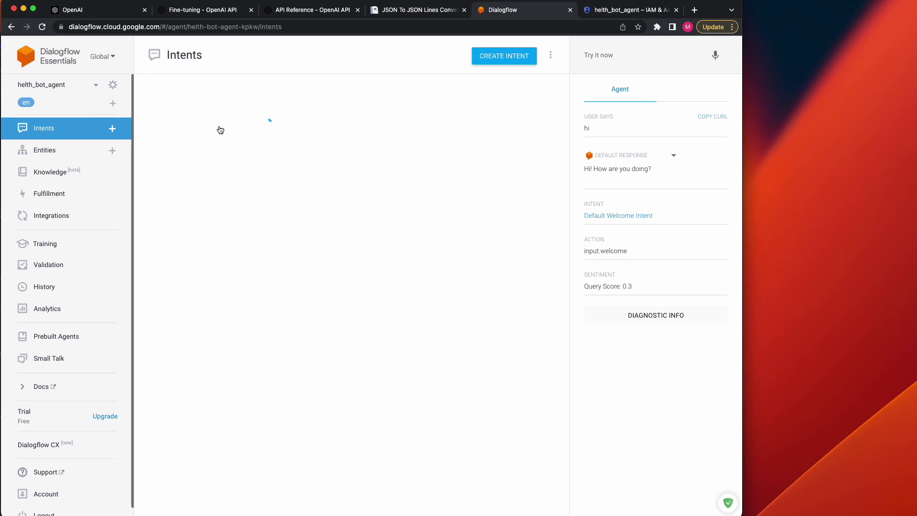
{"action": "scroll", "coordinate": [296, 183], "scroll_direction": "down", "scroll_amount": 5}
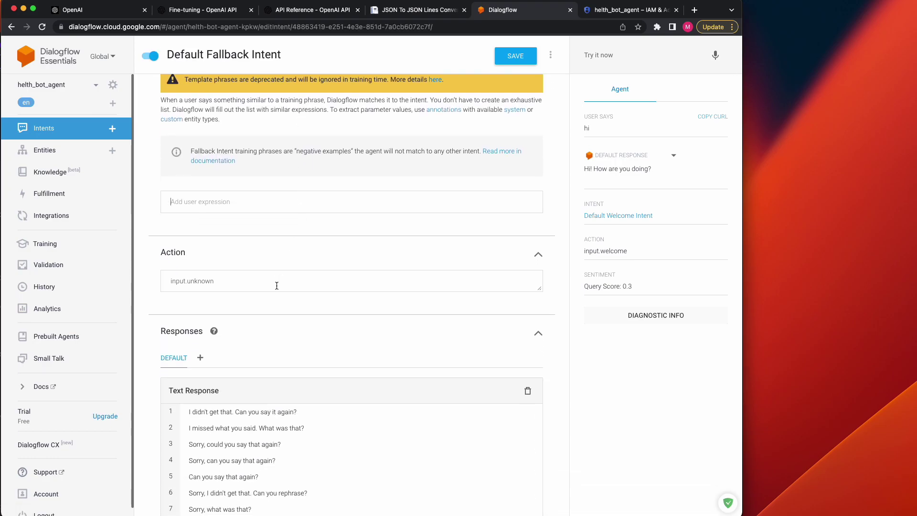
{"action": "left_click", "coordinate": [237, 208]}
{"action": "type", "text": "bug"}
{"action": "left_click", "coordinate": [518, 63]}
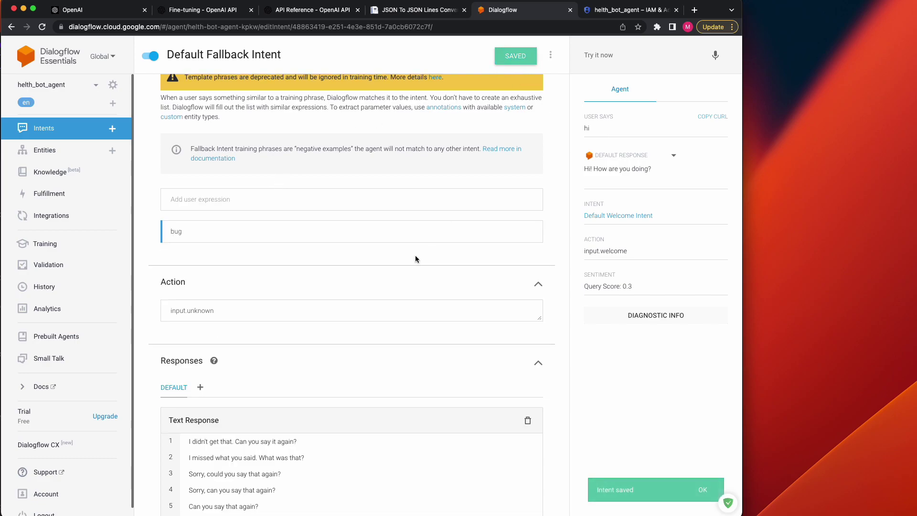
{"action": "scroll", "coordinate": [409, 271], "scroll_direction": "up", "scroll_amount": 3}
{"action": "scroll", "coordinate": [364, 288], "scroll_direction": "down", "scroll_amount": 2}
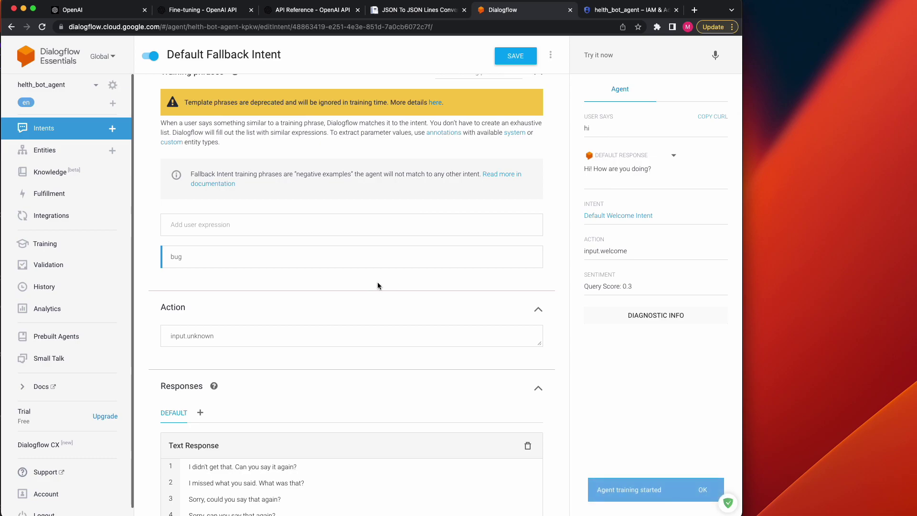
Test the agent with the message "bug" and compare its reply with the fallback intent's text responses.
{"action": "left_click", "coordinate": [611, 56]}
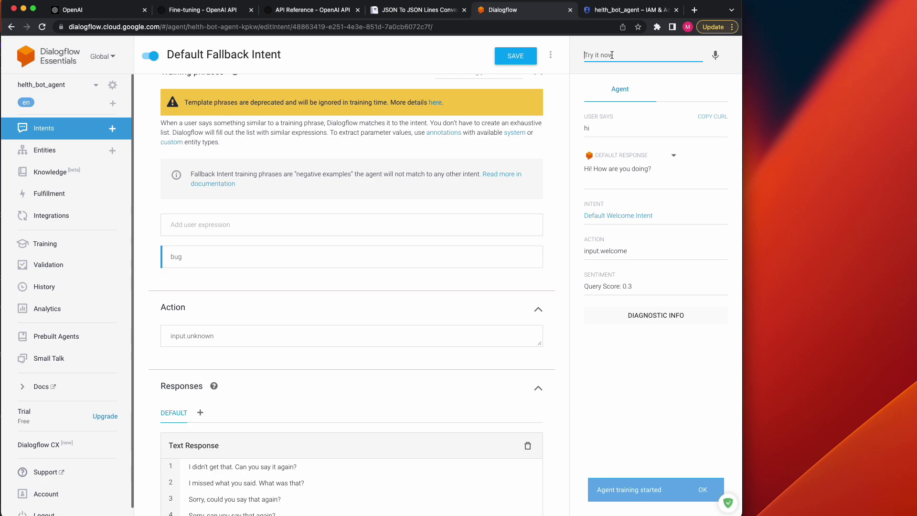
{"action": "type", "text": "bug"}
{"action": "key", "text": "Return"}
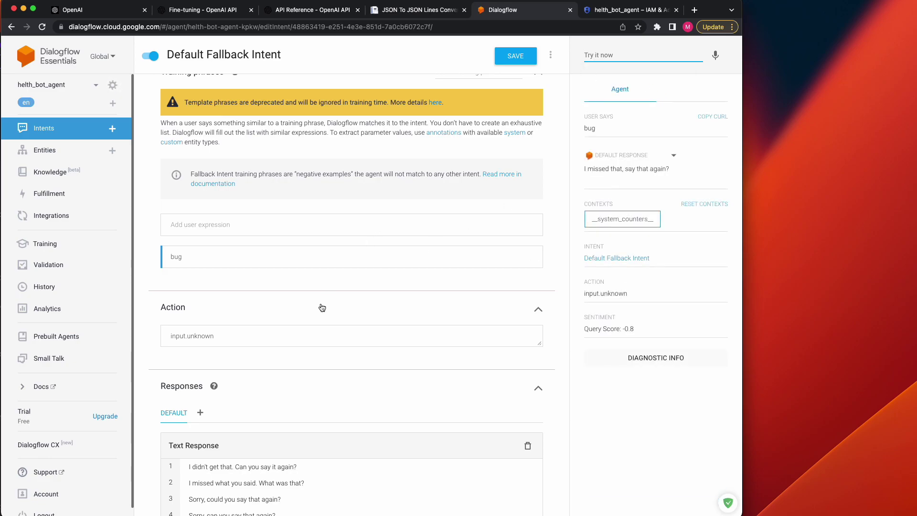
{"action": "scroll", "coordinate": [369, 308], "scroll_direction": "down", "scroll_amount": 3}
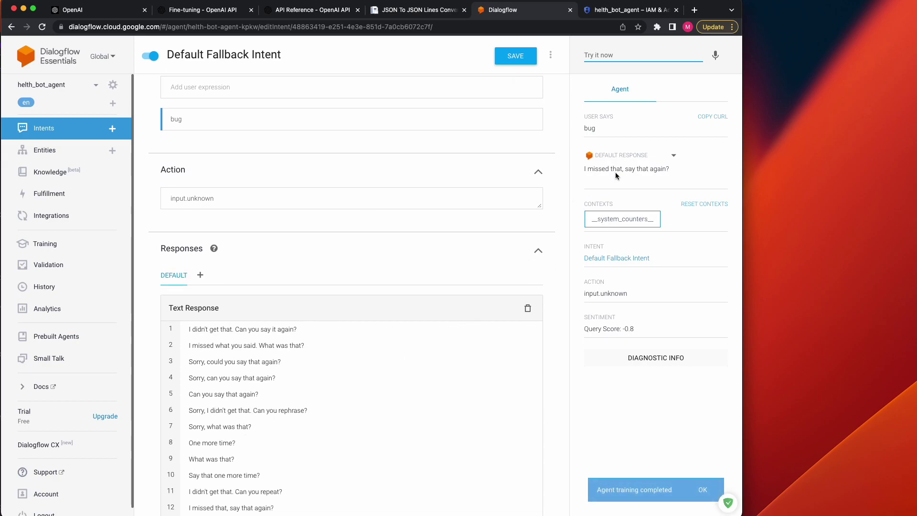
{"action": "scroll", "coordinate": [369, 301], "scroll_direction": "down", "scroll_amount": 2}
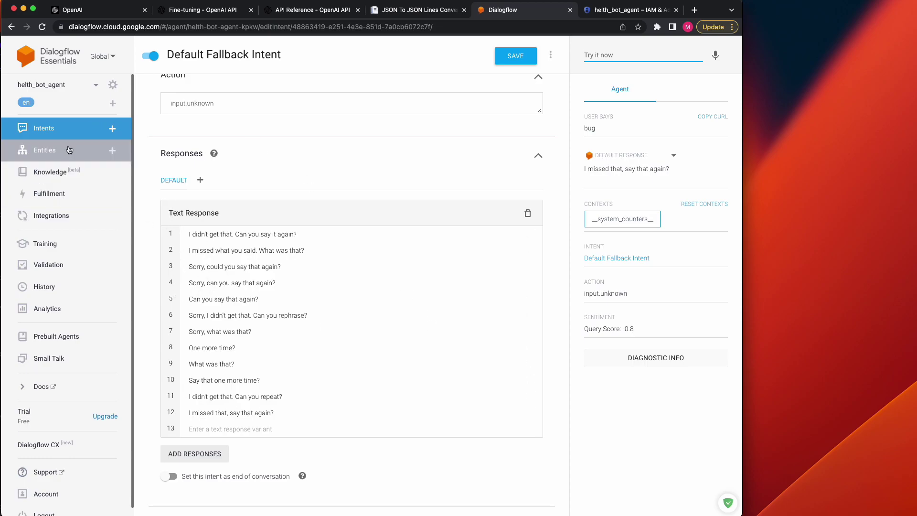
Create a new intent named flu_questions and save it.
{"action": "left_click", "coordinate": [53, 137]}
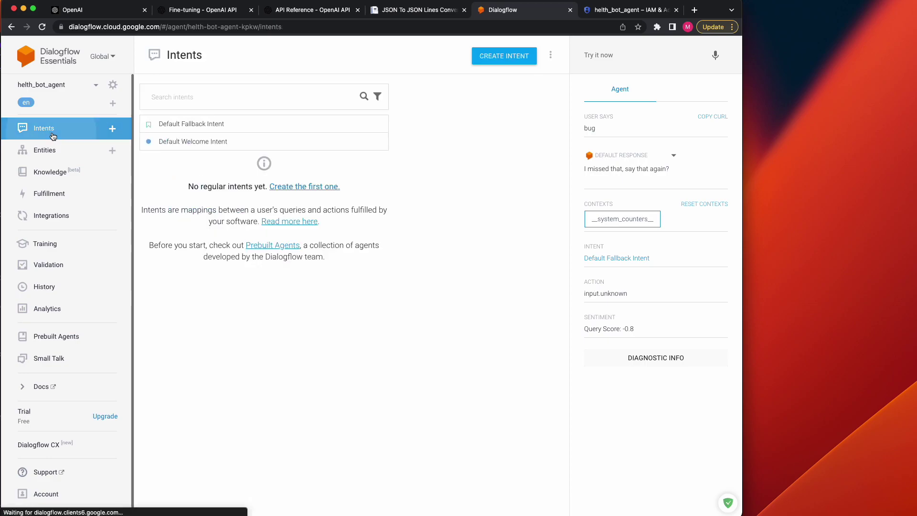
{"action": "left_click", "coordinate": [512, 60]}
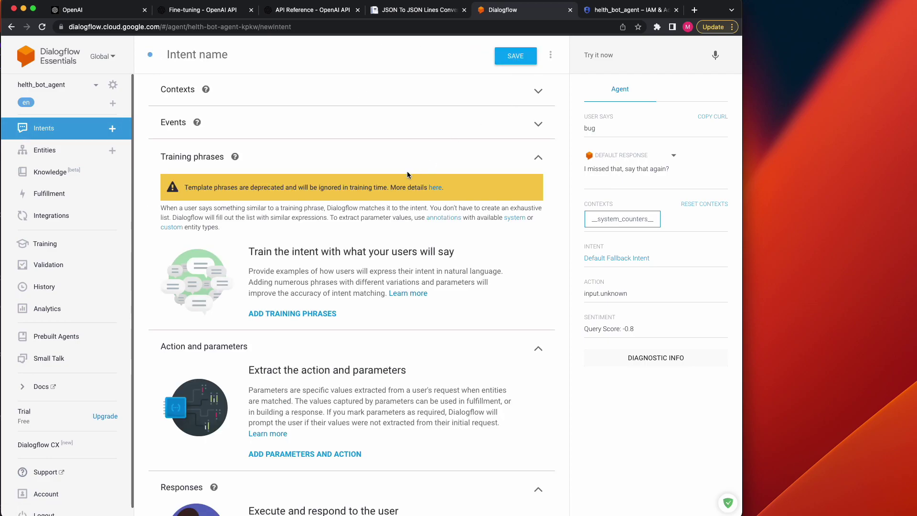
{"action": "left_click", "coordinate": [231, 55]}
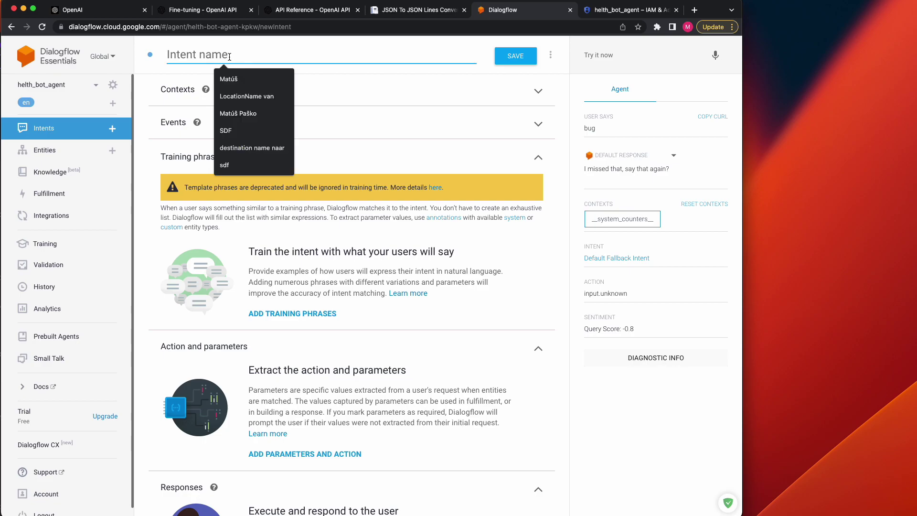
{"action": "type", "text": "flu_"}
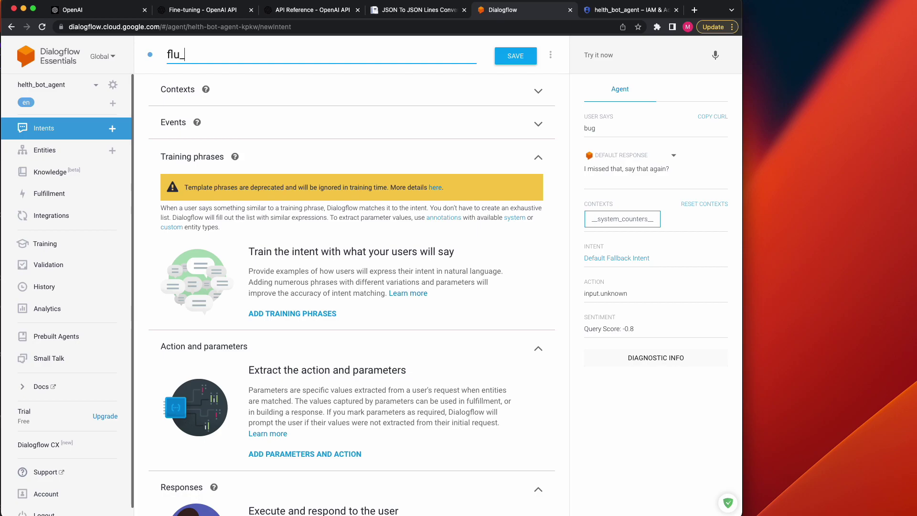
{"action": "type", "text": "questions"}
{"action": "left_click", "coordinate": [502, 58]}
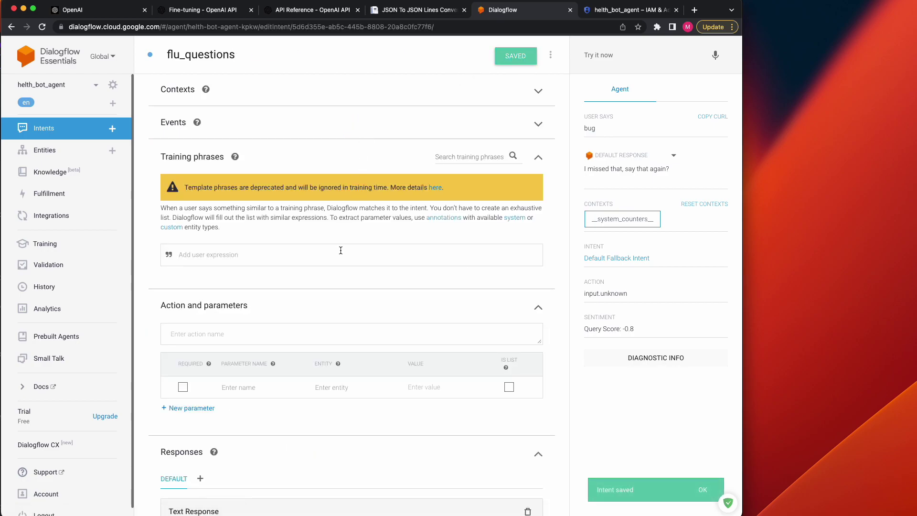
Examine the flu_questions intent's contexts, events, training phrases, action and parameters, and responses sections.
{"action": "scroll", "coordinate": [337, 250], "scroll_direction": "down", "scroll_amount": 1}
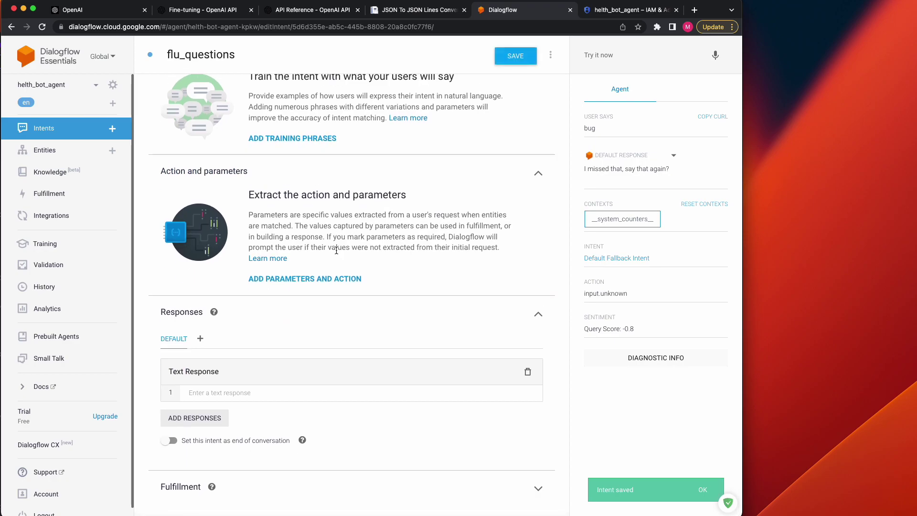
{"action": "scroll", "coordinate": [336, 250], "scroll_direction": "up", "scroll_amount": 5}
{"action": "scroll", "coordinate": [336, 250], "scroll_direction": "down", "scroll_amount": 2}
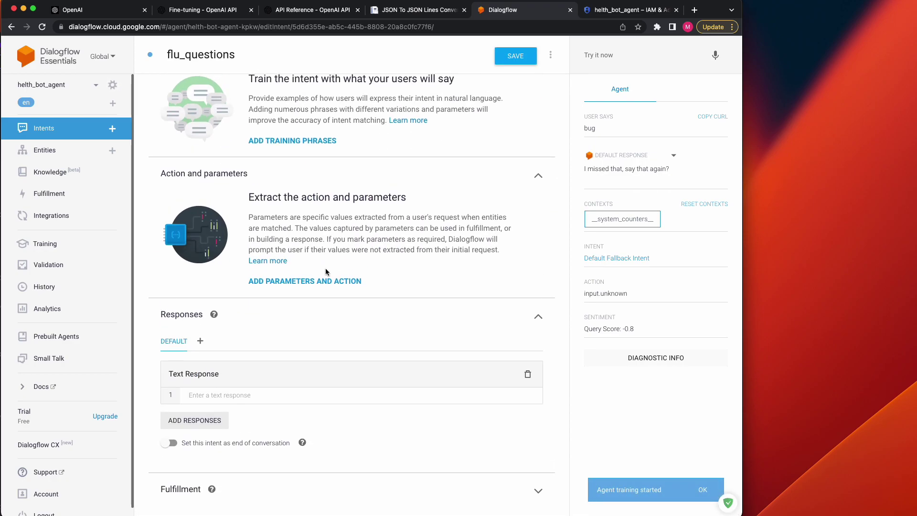
{"action": "scroll", "coordinate": [273, 376], "scroll_direction": "up", "scroll_amount": 4}
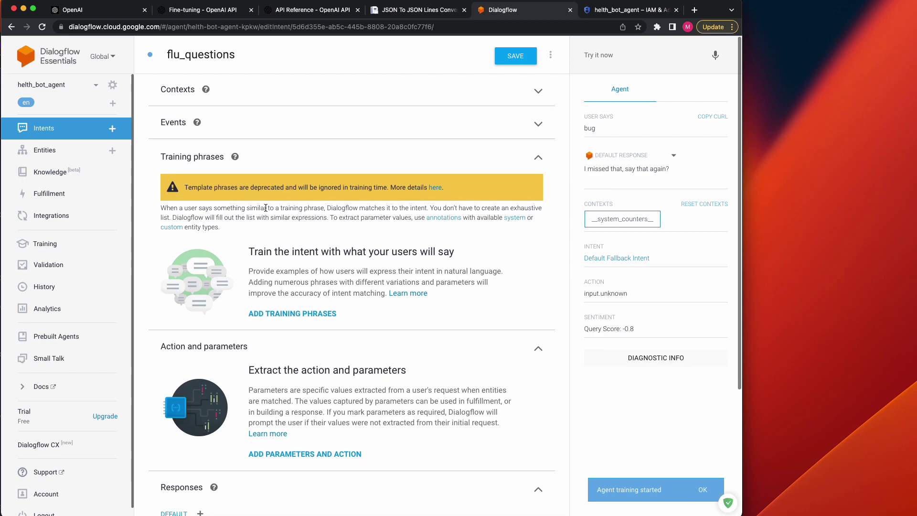
{"action": "left_click", "coordinate": [537, 91]}
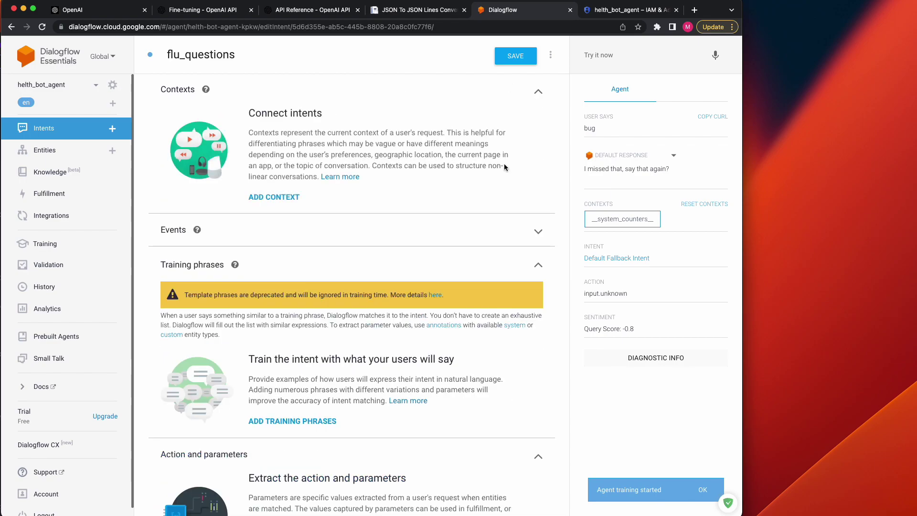
{"action": "left_click", "coordinate": [537, 234]}
{"action": "left_click", "coordinate": [520, 363]}
{"action": "scroll", "coordinate": [334, 312], "scroll_direction": "down", "scroll_amount": 6}
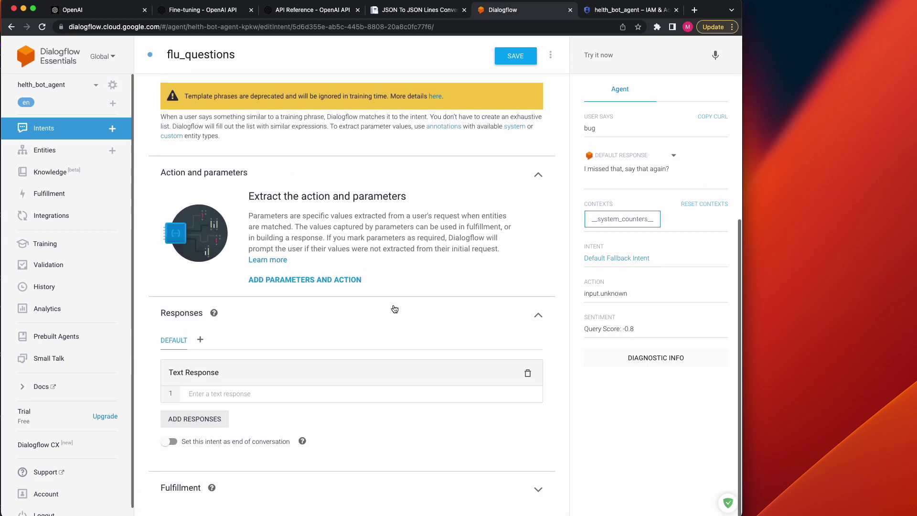
{"action": "scroll", "coordinate": [287, 345], "scroll_direction": "up", "scroll_amount": 1}
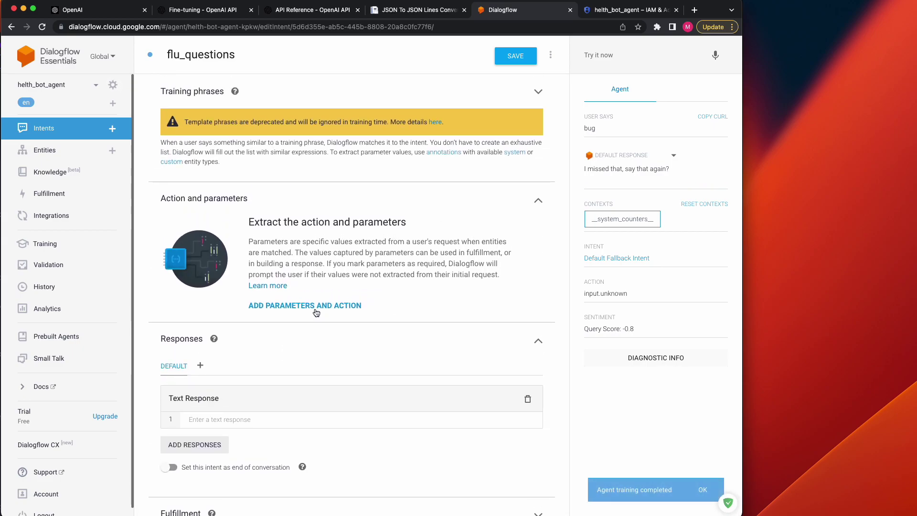
{"action": "left_click", "coordinate": [306, 306]}
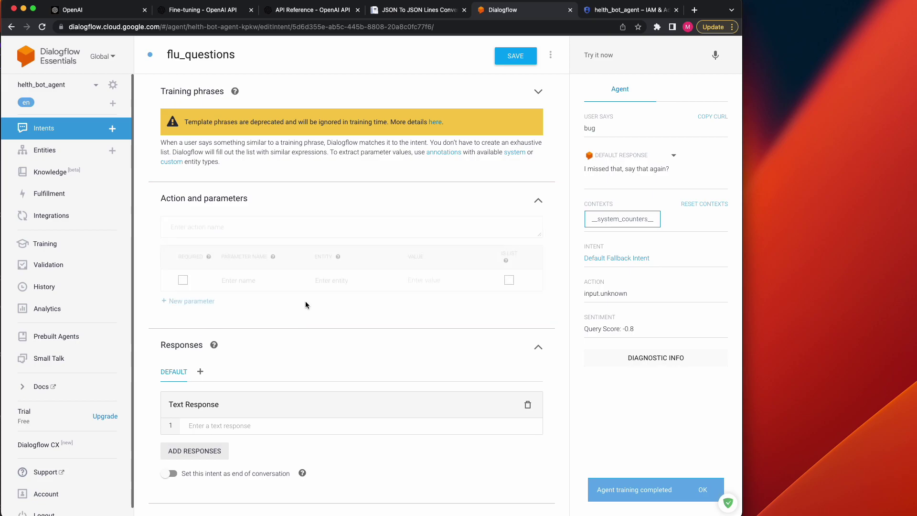
{"action": "scroll", "coordinate": [437, 344], "scroll_direction": "up", "scroll_amount": 5}
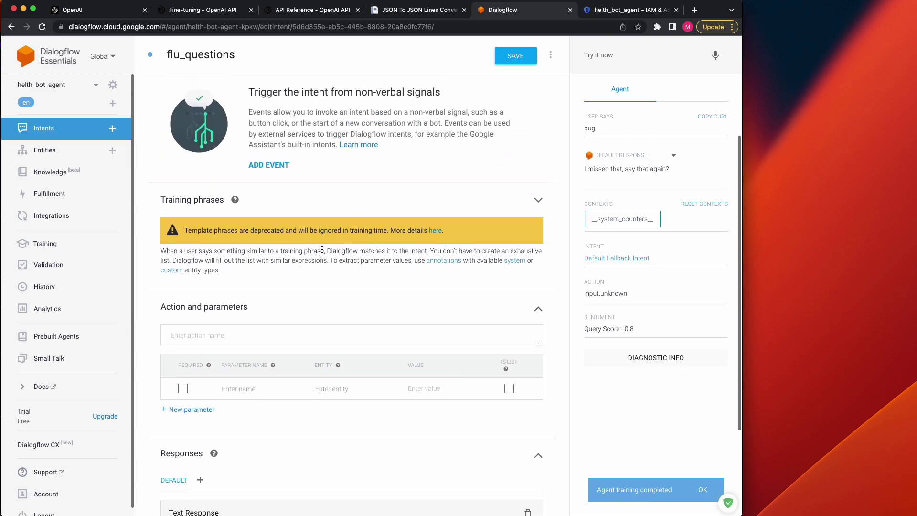
Add the training phrase "flu" to the flu_questions intent and save the intent.
{"action": "left_click", "coordinate": [537, 204]}
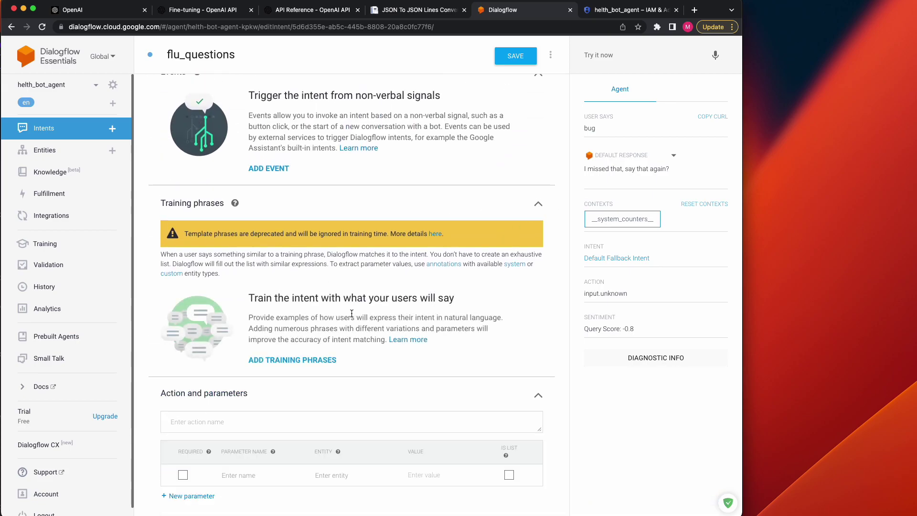
{"action": "left_click", "coordinate": [309, 362]}
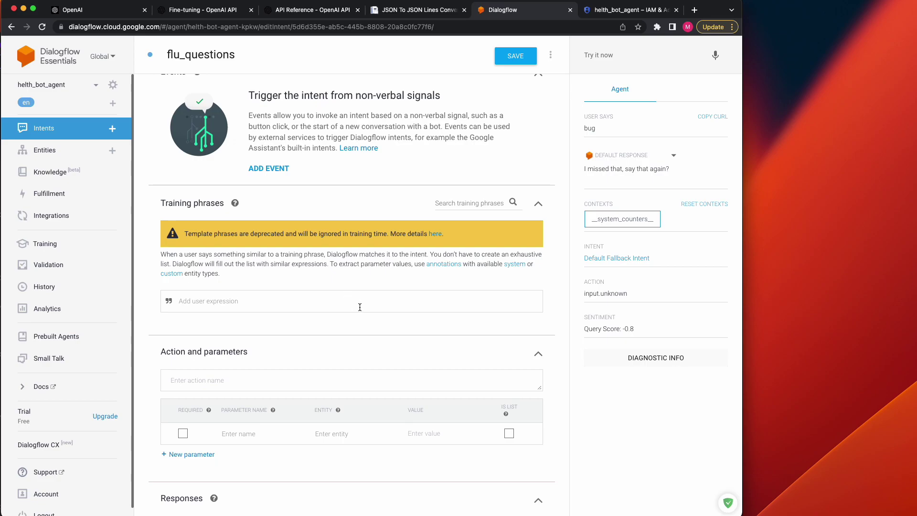
{"action": "scroll", "coordinate": [372, 370], "scroll_direction": "down", "scroll_amount": 5}
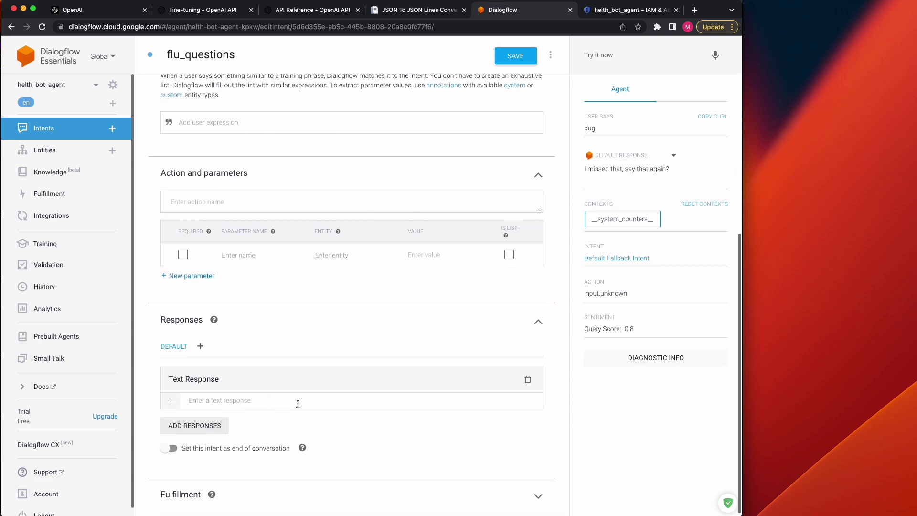
{"action": "left_click", "coordinate": [258, 395]}
{"action": "scroll", "coordinate": [259, 390], "scroll_direction": "up", "scroll_amount": 3}
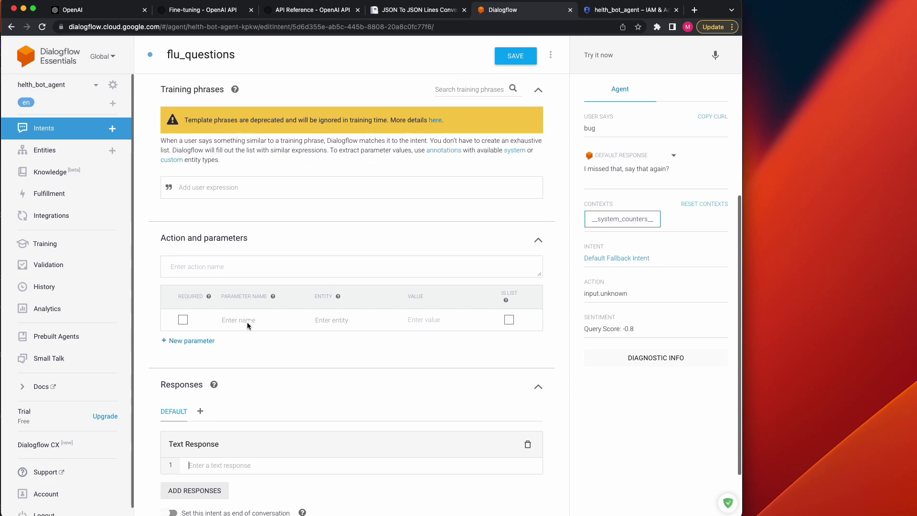
{"action": "left_click", "coordinate": [227, 222]}
{"action": "type", "text": "flu"}
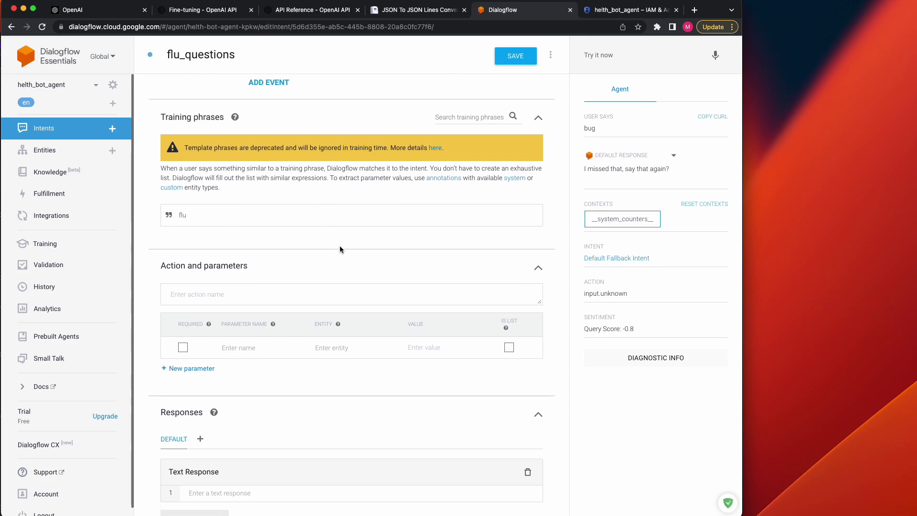
{"action": "scroll", "coordinate": [340, 246], "scroll_direction": "up", "scroll_amount": 5}
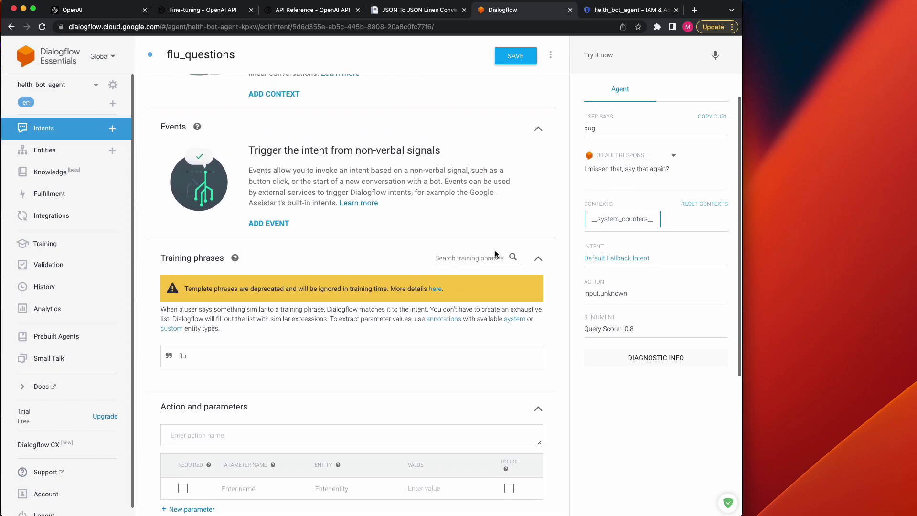
{"action": "left_click", "coordinate": [516, 56]}
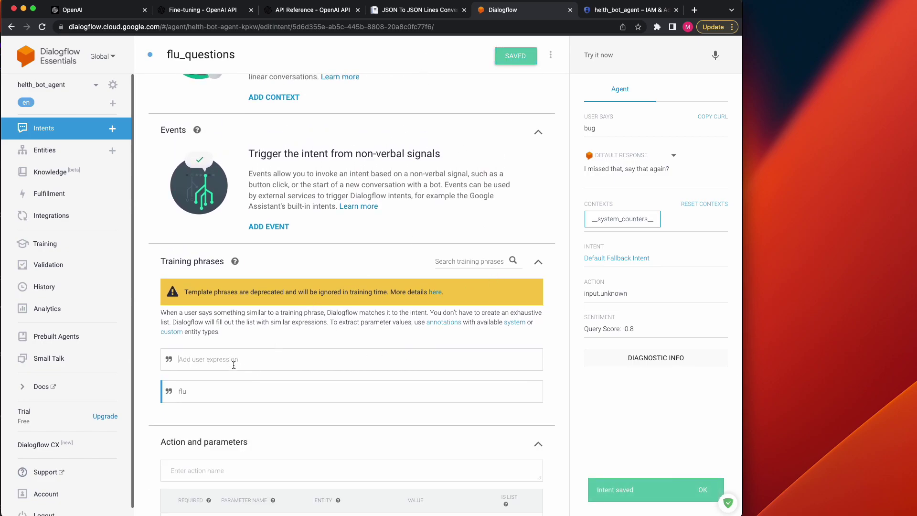
Add the training phrases "virus" and "covid" to the flu_questions intent, saving the intent after each addition.
{"action": "type", "text": "virus"}
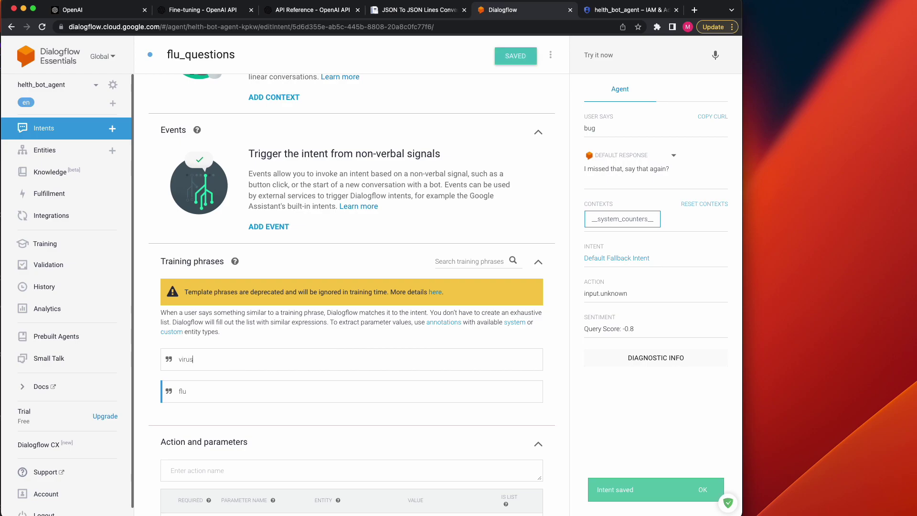
{"action": "left_click", "coordinate": [511, 61]}
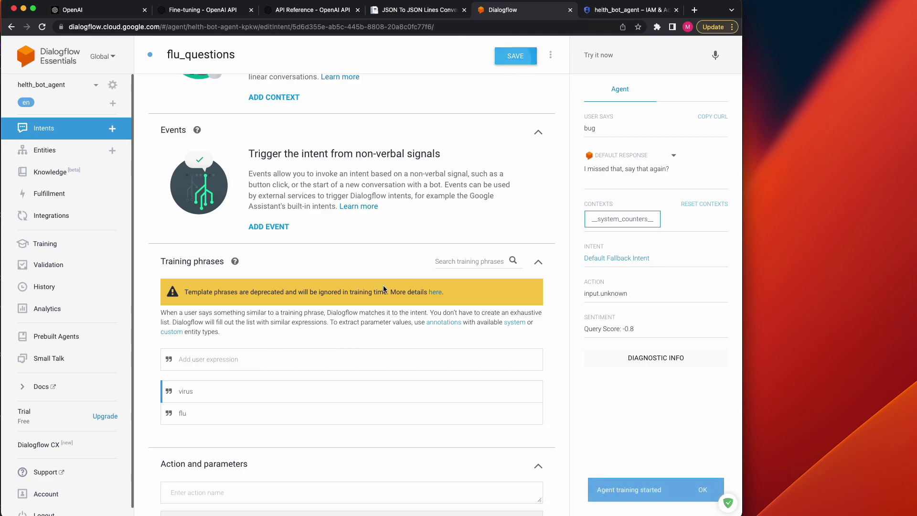
{"action": "type", "text": "covid"}
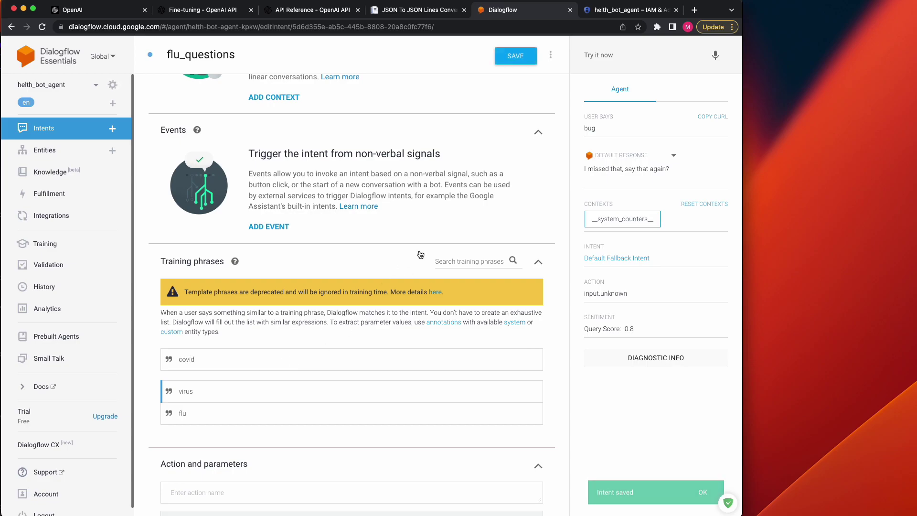
{"action": "key", "text": "Return"}
Add the text response "This is flu questions" to the flu_questions intent and save the intent.
{"action": "scroll", "coordinate": [381, 291], "scroll_direction": "down", "scroll_amount": 7}
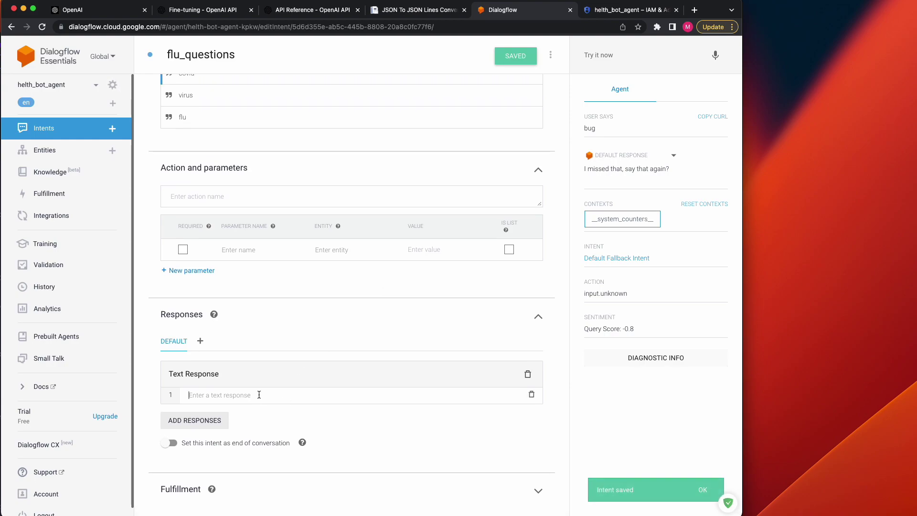
{"action": "left_click", "coordinate": [259, 395]}
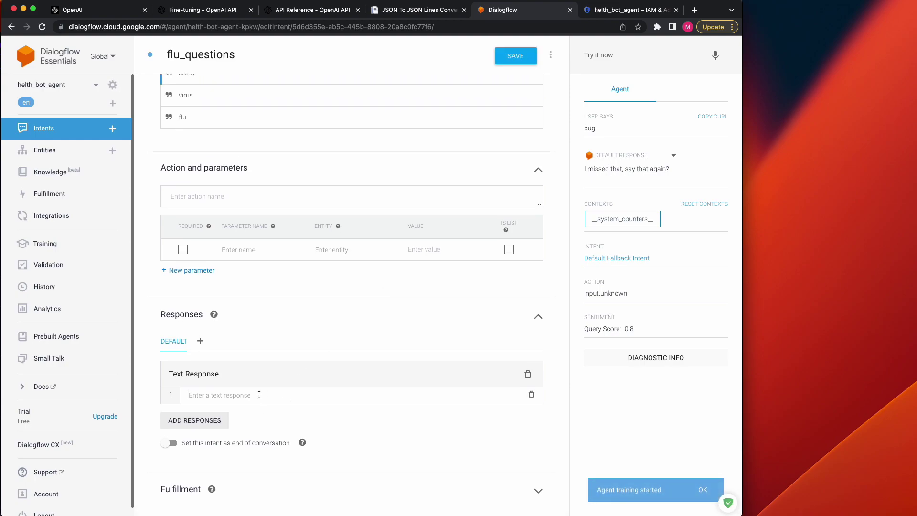
{"action": "type", "text": "This is"}
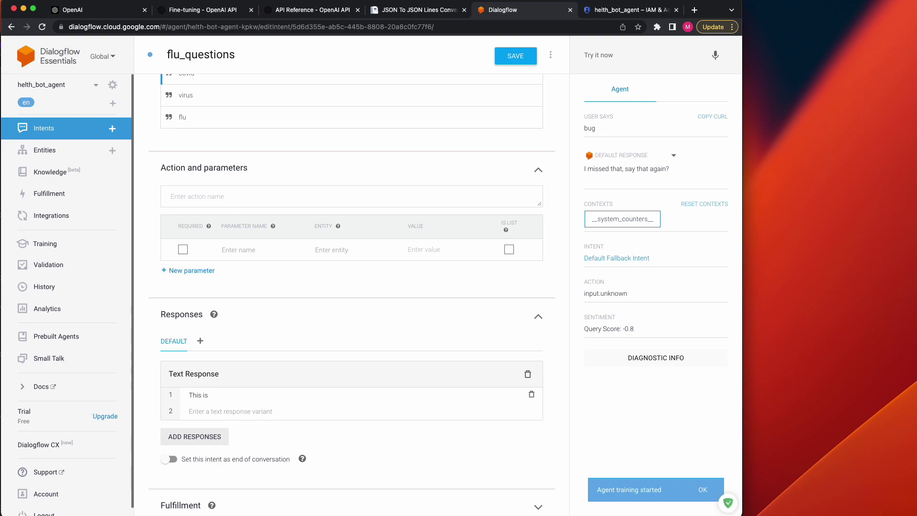
{"action": "type", "text": " flu qustions"}
{"action": "left_click", "coordinate": [225, 396]}
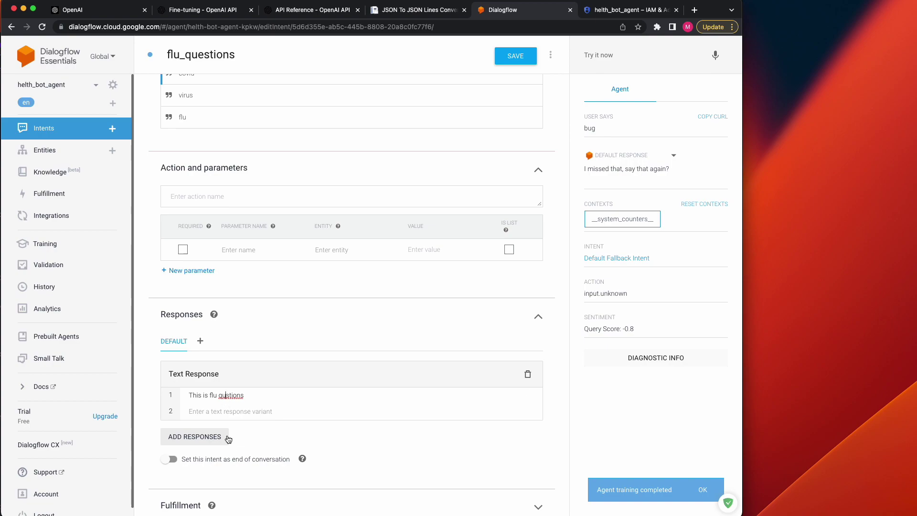
{"action": "type", "text": "e"}
{"action": "left_click", "coordinate": [507, 62]}
Test the agent with the message "flu" and check the reply against the flu_questions training phrases and response.
{"action": "left_click", "coordinate": [611, 56]}
{"action": "type", "text": "flu"}
{"action": "key", "text": "Return"}
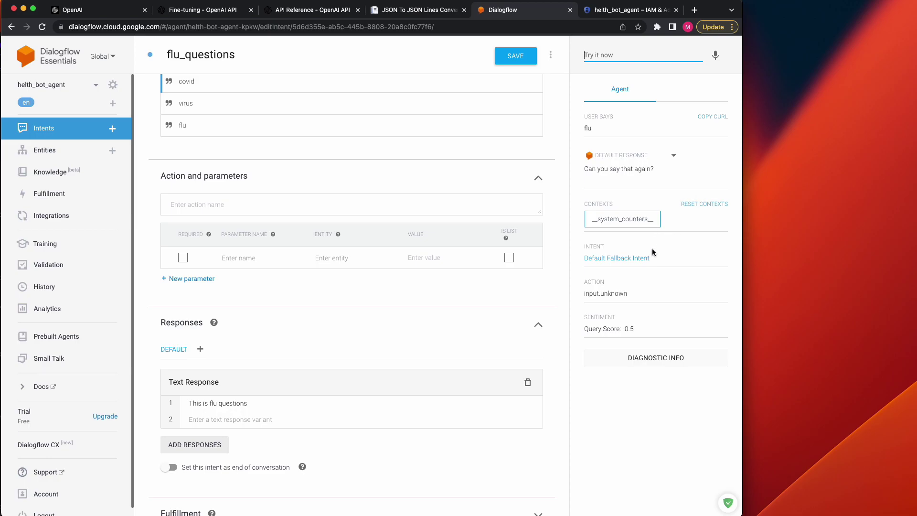
{"action": "scroll", "coordinate": [310, 356], "scroll_direction": "up", "scroll_amount": 5}
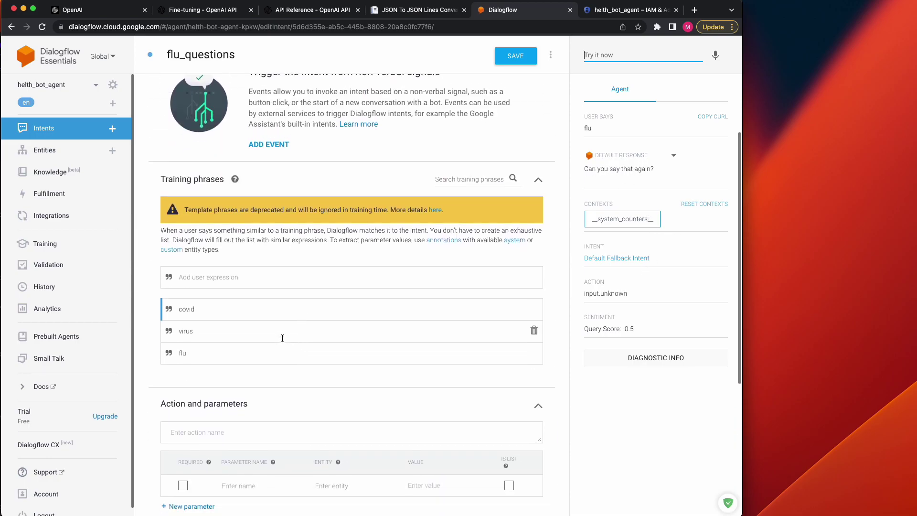
{"action": "scroll", "coordinate": [447, 243], "scroll_direction": "down", "scroll_amount": 3}
{"action": "scroll", "coordinate": [450, 234], "scroll_direction": "down", "scroll_amount": 1}
Save the flu_questions intent and test the agent again with the message "flu".
{"action": "left_click", "coordinate": [494, 58]}
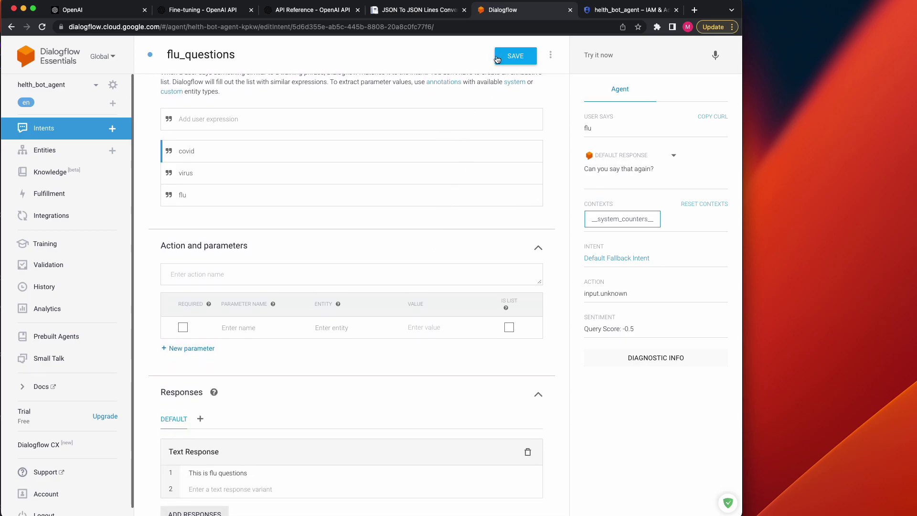
{"action": "left_click", "coordinate": [627, 60]}
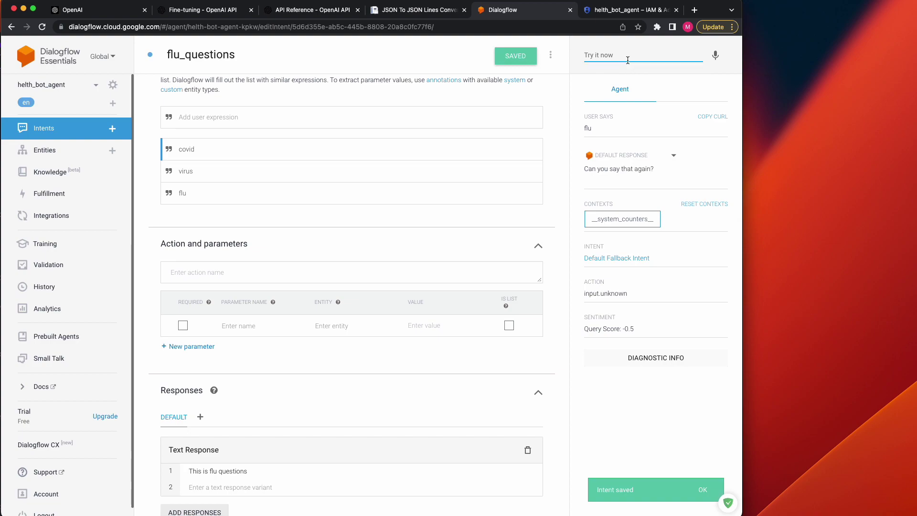
{"action": "type", "text": "flu"}
{"action": "key", "text": "Return"}
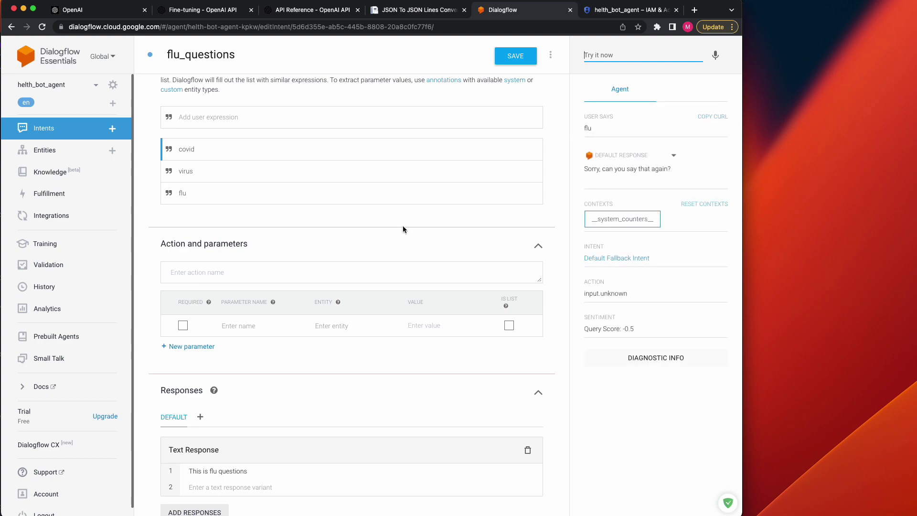
Set the action name of the flu_questions intent to "flu" and save the intent.
{"action": "scroll", "coordinate": [377, 252], "scroll_direction": "down", "scroll_amount": 3}
{"action": "scroll", "coordinate": [241, 286], "scroll_direction": "down", "scroll_amount": 1}
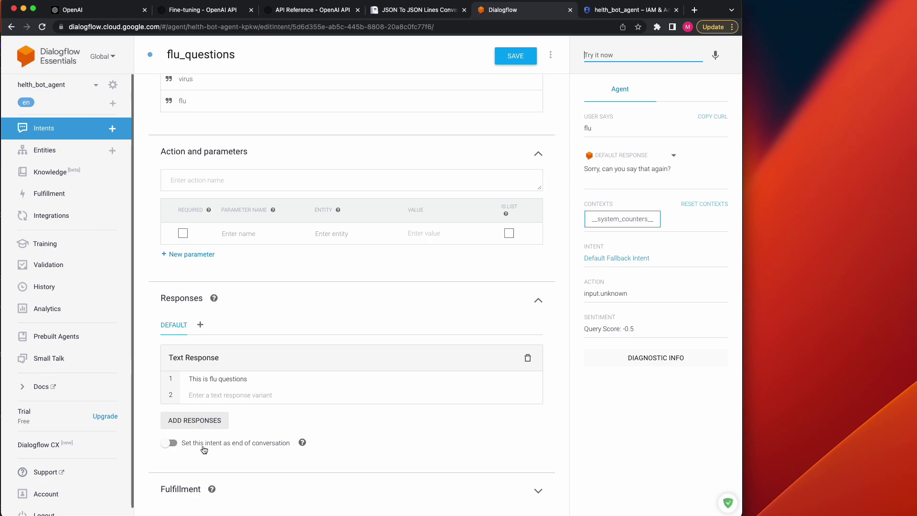
{"action": "scroll", "coordinate": [205, 426], "scroll_direction": "up", "scroll_amount": 10}
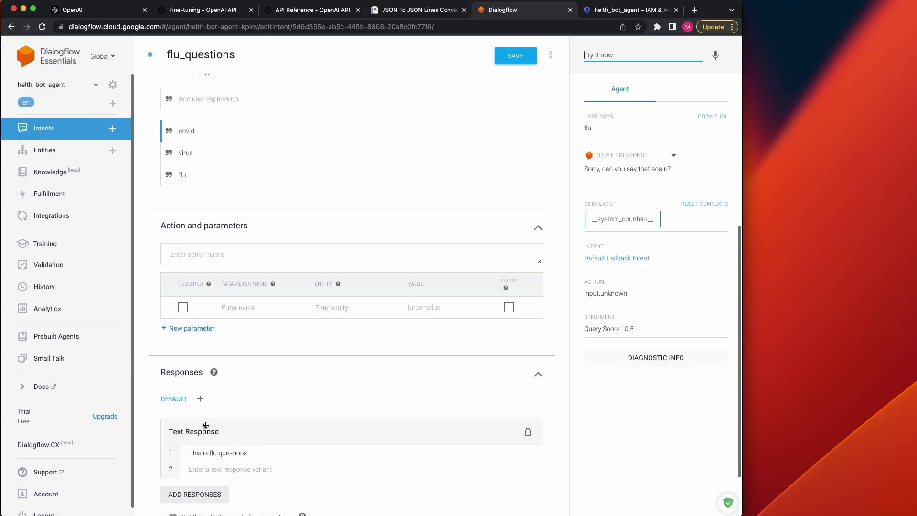
{"action": "scroll", "coordinate": [204, 425], "scroll_direction": "up", "scroll_amount": 2}
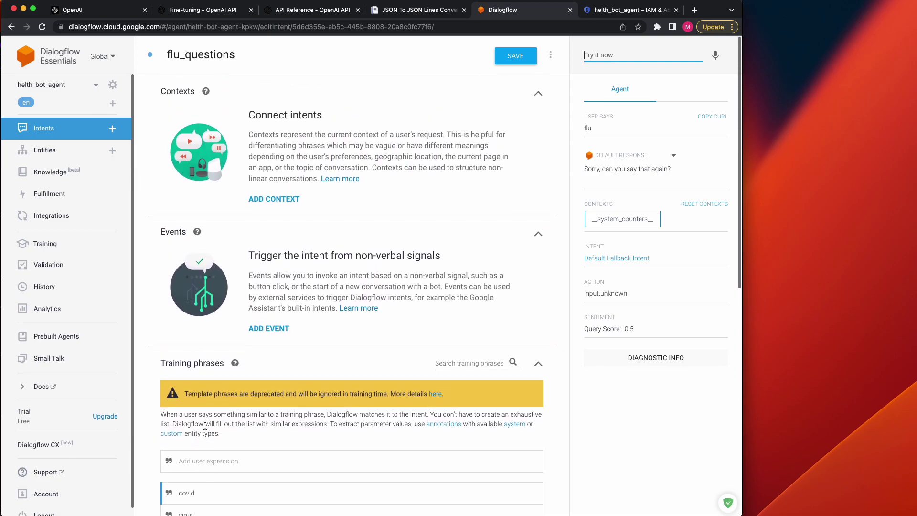
{"action": "scroll", "coordinate": [234, 300], "scroll_direction": "down", "scroll_amount": 7}
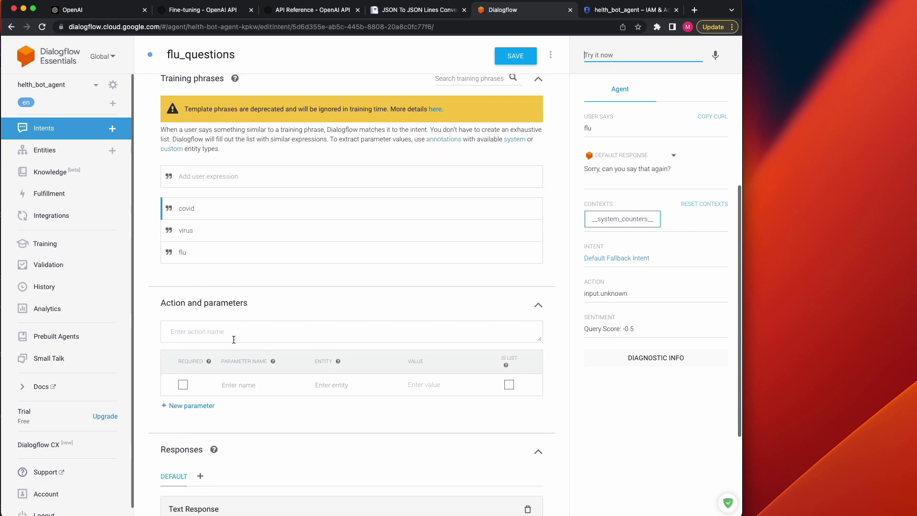
{"action": "left_click", "coordinate": [230, 328]}
{"action": "type", "text": "flu"}
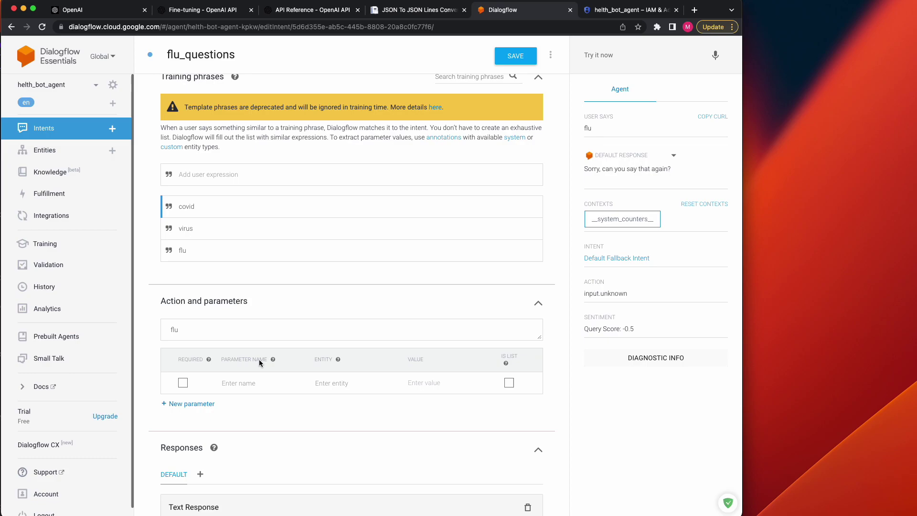
{"action": "left_click", "coordinate": [496, 62]}
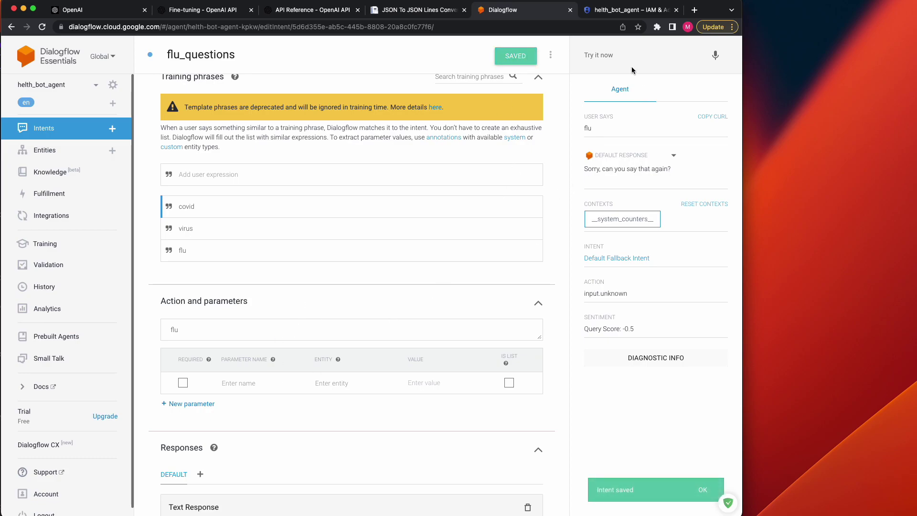
Test the agent with the message "flu" using the saved action name.
{"action": "left_click", "coordinate": [618, 56]}
{"action": "type", "text": "flu"}
{"action": "key", "text": "Return"}
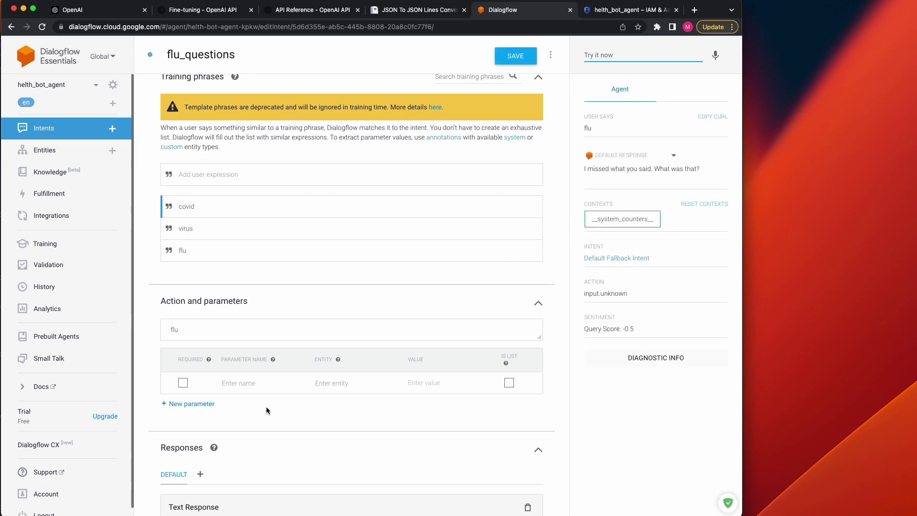
Add a parameter named "flu" to the flu_questions intent and save the intent.
{"action": "left_click", "coordinate": [228, 383]}
{"action": "type", "text": "flu"}
{"action": "left_click", "coordinate": [501, 60]}
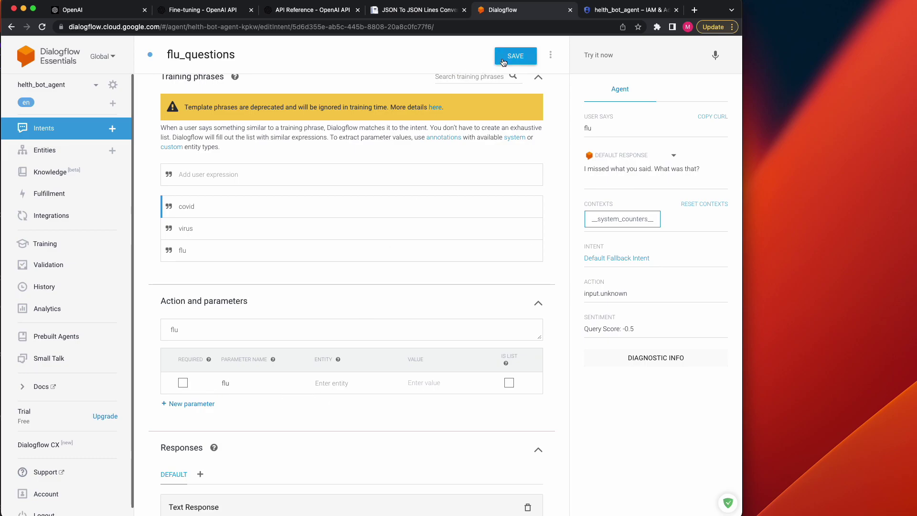
Test the agent with the message "flu" and compare the reply with the intent's action, parameter and response.
{"action": "left_click", "coordinate": [644, 57]}
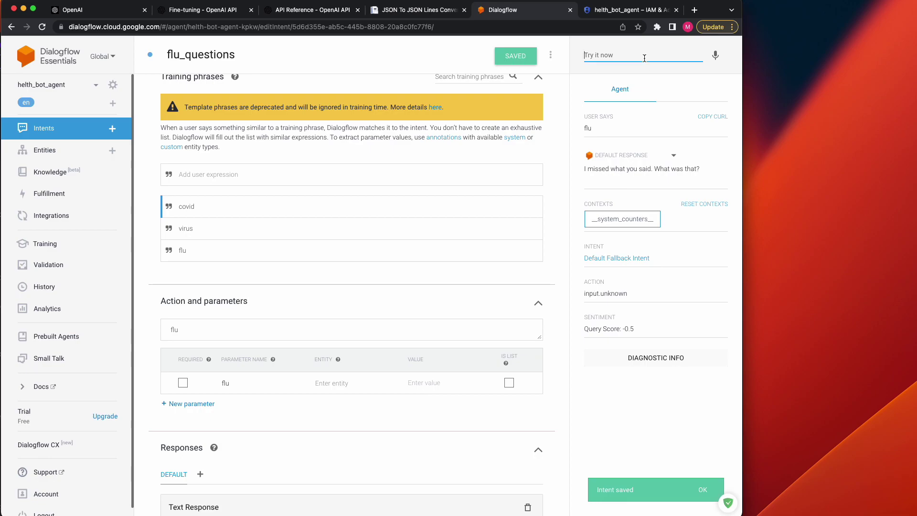
{"action": "type", "text": "flu"}
{"action": "key", "text": "Return"}
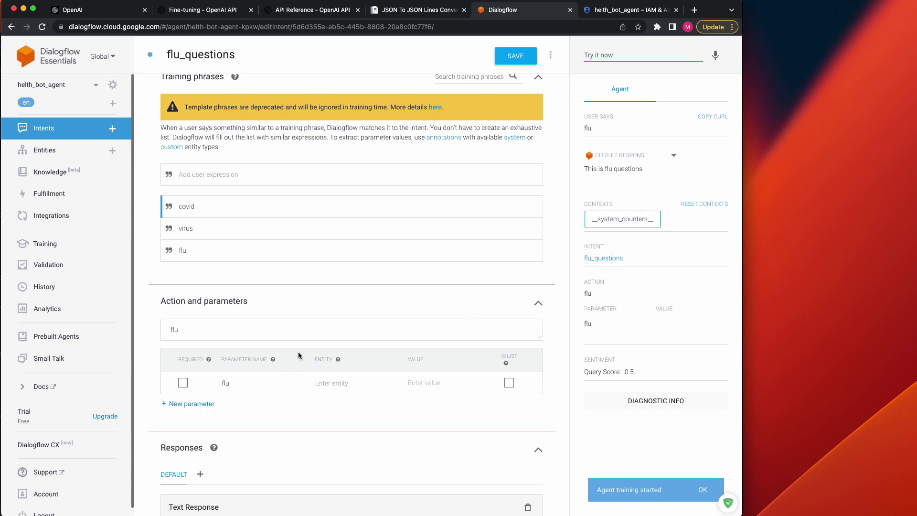
{"action": "scroll", "coordinate": [616, 254], "scroll_direction": "down", "scroll_amount": 1}
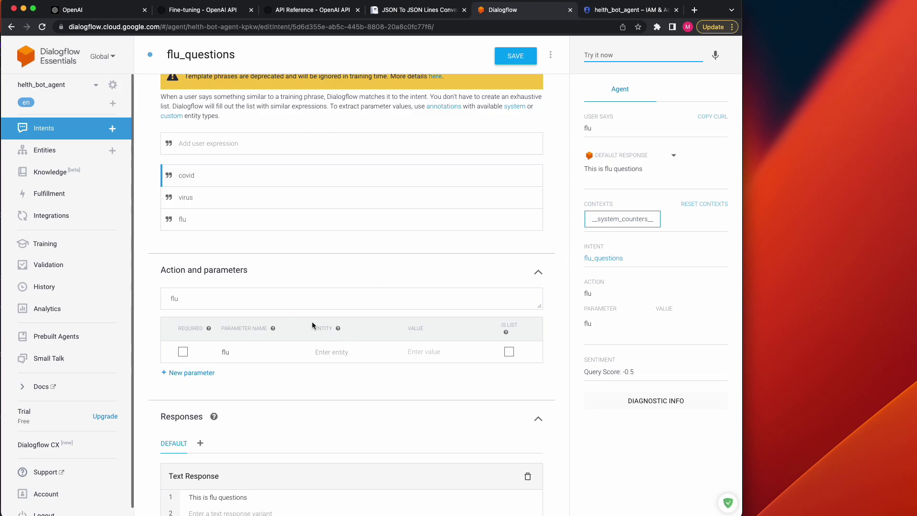
{"action": "scroll", "coordinate": [312, 325], "scroll_direction": "up", "scroll_amount": 1}
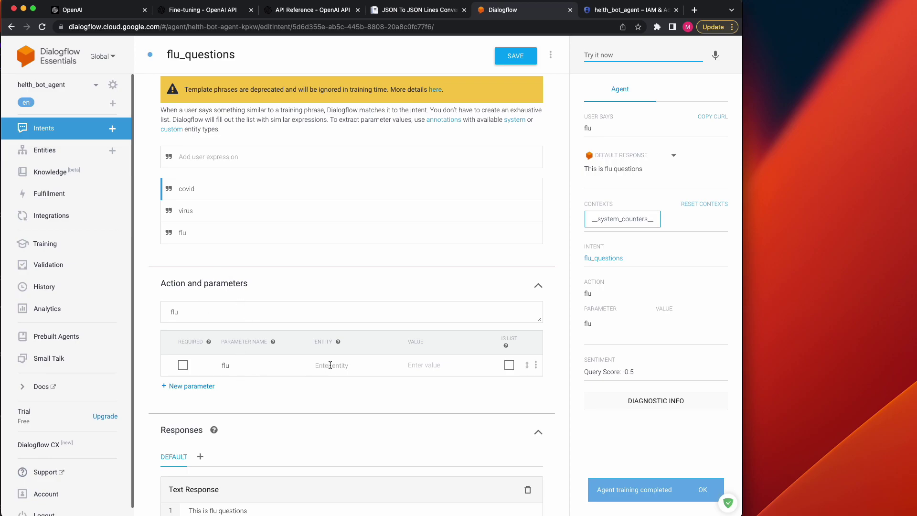
Test the agent with the message "virus" and check the reply against the flu_questions training phrases and text response.
{"action": "scroll", "coordinate": [259, 319], "scroll_direction": "up", "scroll_amount": 5}
{"action": "left_click", "coordinate": [596, 56]}
{"action": "type", "text": "virus"}
{"action": "key", "text": "Return"}
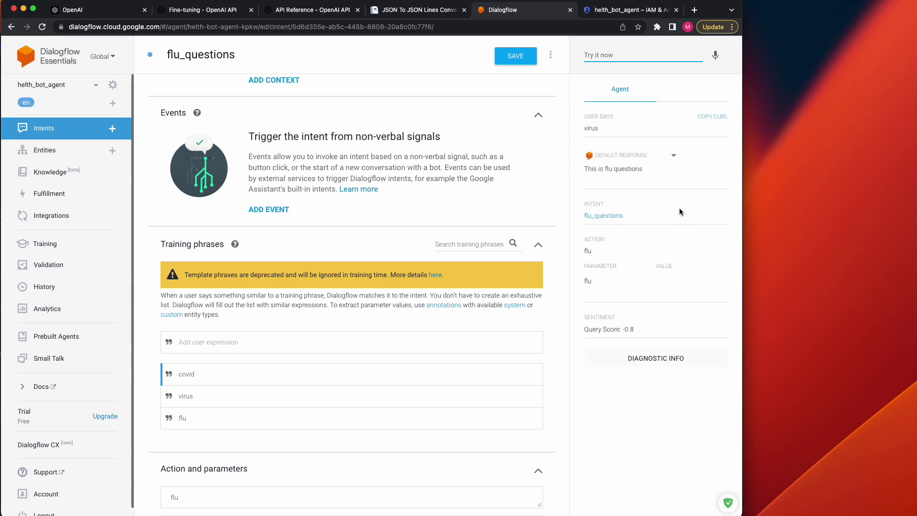
{"action": "scroll", "coordinate": [177, 456], "scroll_direction": "down", "scroll_amount": 3}
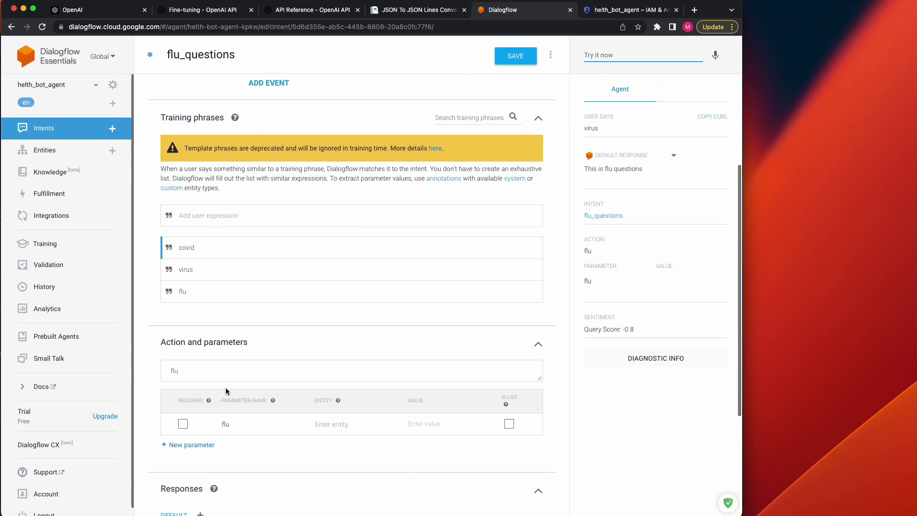
{"action": "scroll", "coordinate": [234, 415], "scroll_direction": "down", "scroll_amount": 3}
{"action": "scroll", "coordinate": [262, 429], "scroll_direction": "down", "scroll_amount": 1}
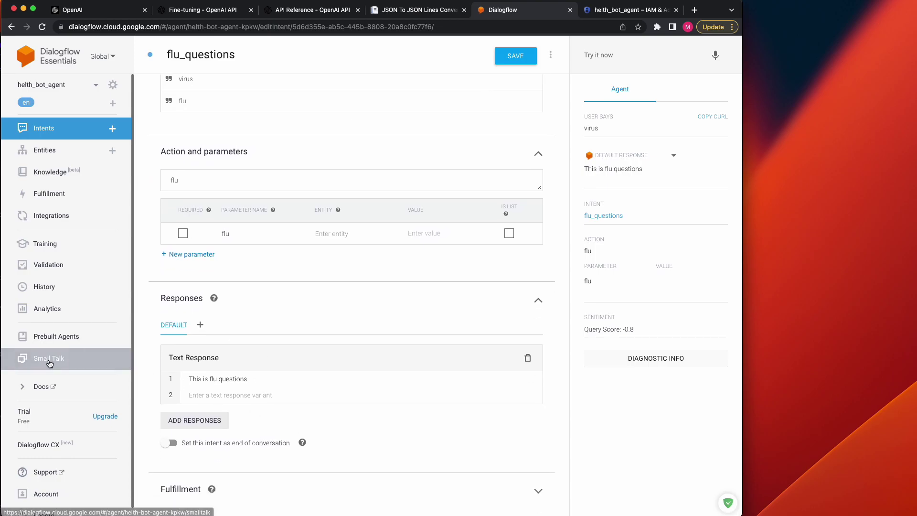
Enable Small Talk for the health bot agent.
{"action": "left_click", "coordinate": [96, 359]}
{"action": "left_click", "coordinate": [158, 176]}
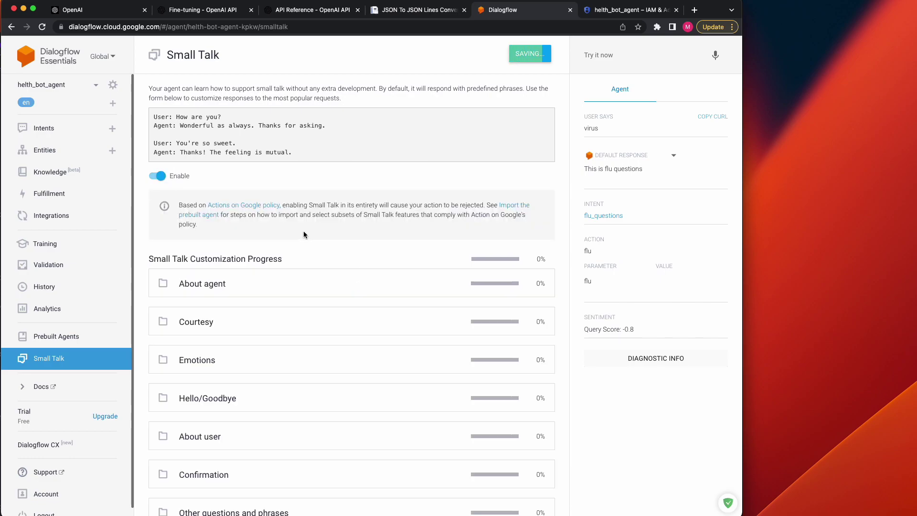
{"action": "scroll", "coordinate": [287, 231], "scroll_direction": "down", "scroll_amount": 1}
Examine the Small Talk questions under About agent and About user, and return to the agent's intents list.
{"action": "left_click", "coordinate": [278, 253]}
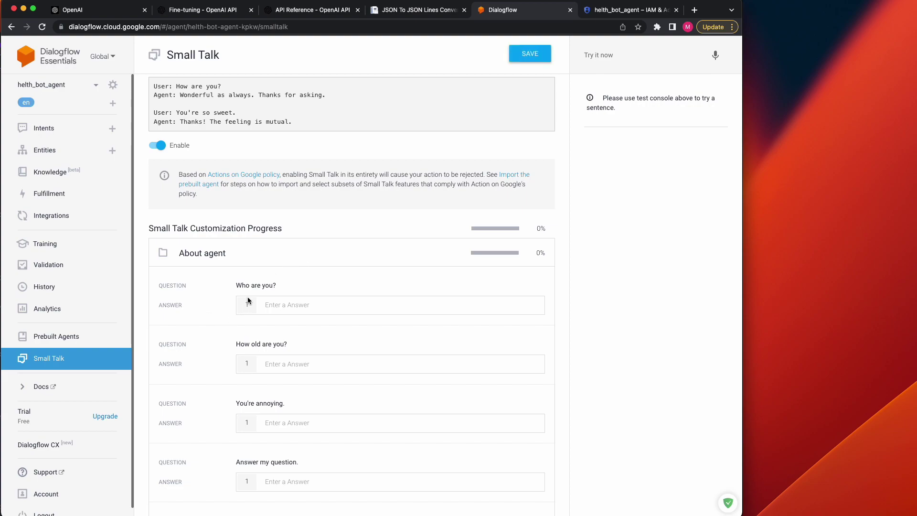
{"action": "scroll", "coordinate": [235, 314], "scroll_direction": "up", "scroll_amount": 1}
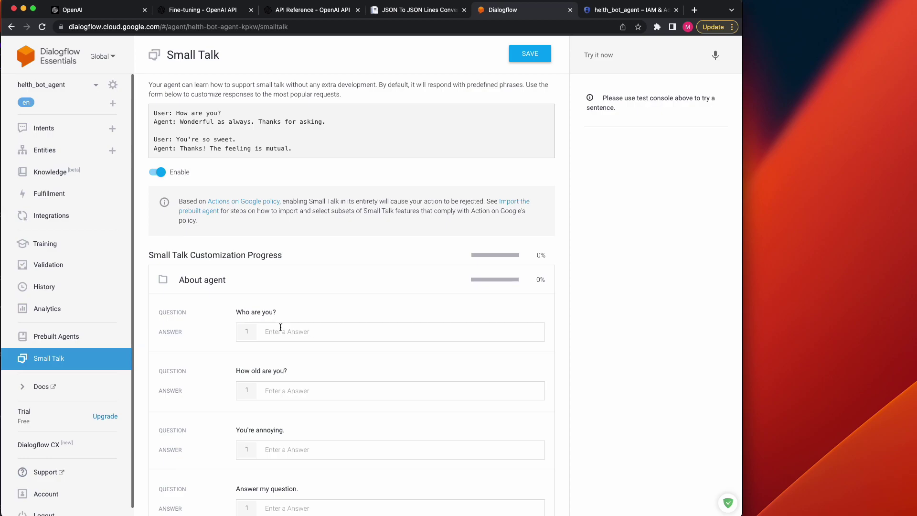
{"action": "scroll", "coordinate": [258, 326], "scroll_direction": "down", "scroll_amount": 3}
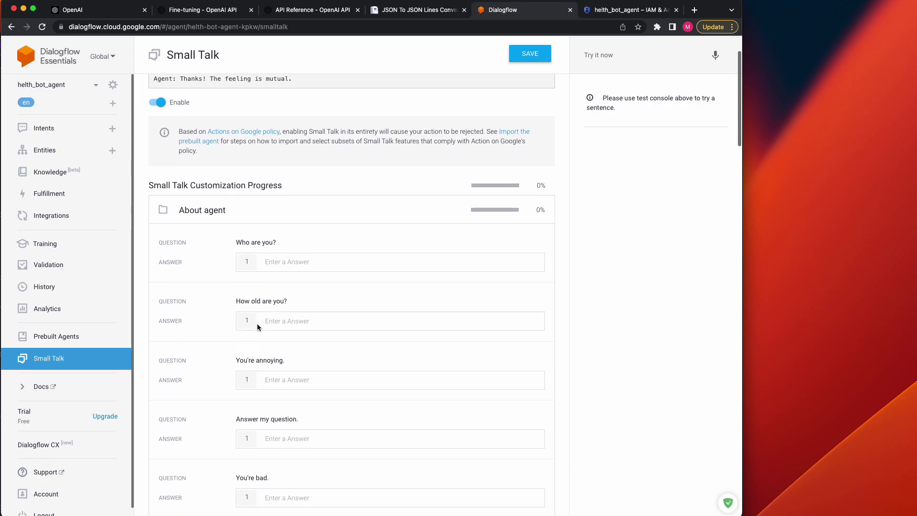
{"action": "scroll", "coordinate": [186, 212], "scroll_direction": "up", "scroll_amount": 3}
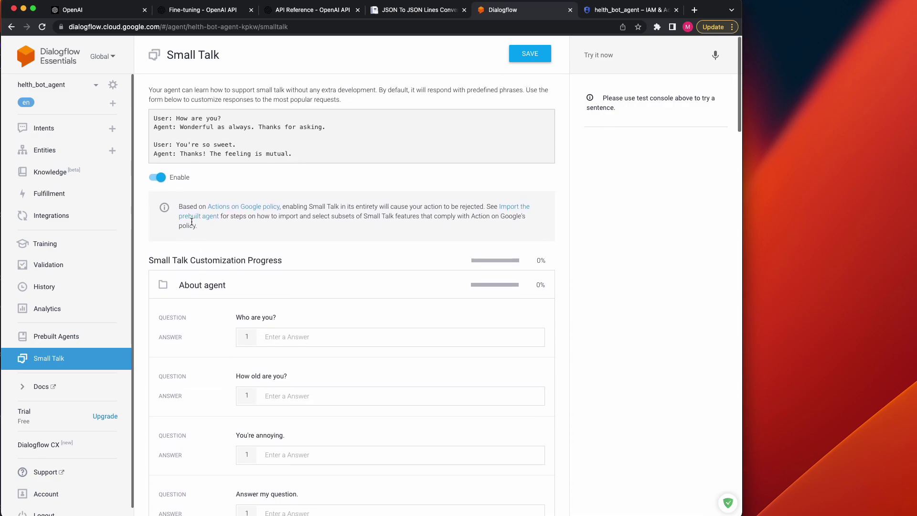
{"action": "left_click", "coordinate": [185, 284]}
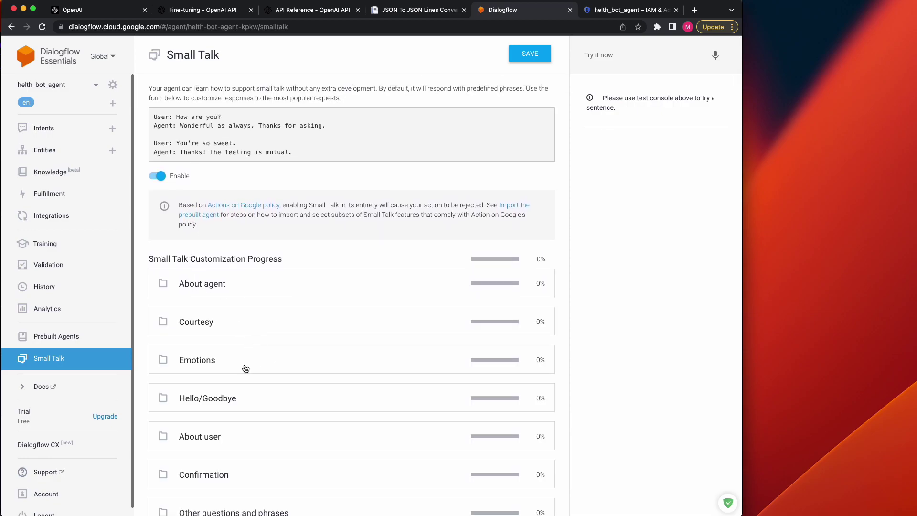
{"action": "scroll", "coordinate": [245, 367], "scroll_direction": "down", "scroll_amount": 2}
{"action": "left_click", "coordinate": [250, 403]}
{"action": "scroll", "coordinate": [300, 366], "scroll_direction": "down", "scroll_amount": 10}
{"action": "scroll", "coordinate": [298, 362], "scroll_direction": "down", "scroll_amount": 15}
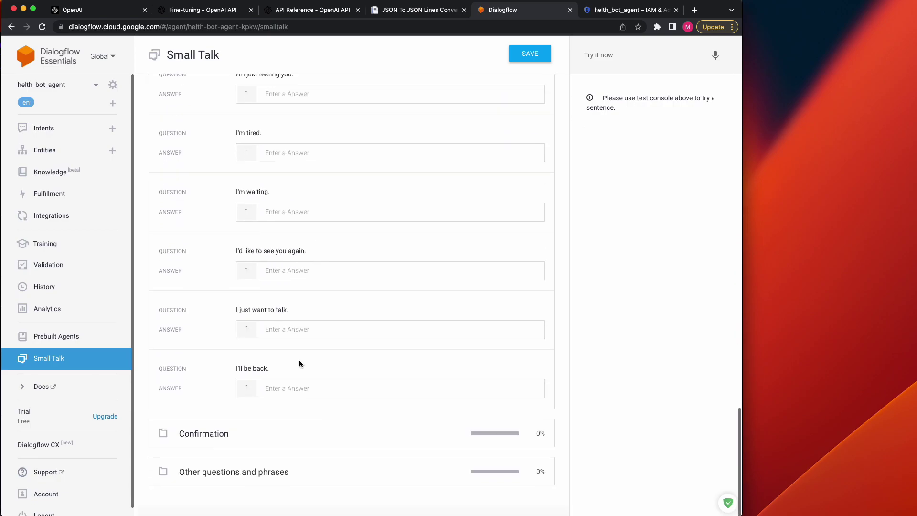
{"action": "scroll", "coordinate": [299, 360], "scroll_direction": "up", "scroll_amount": 20}
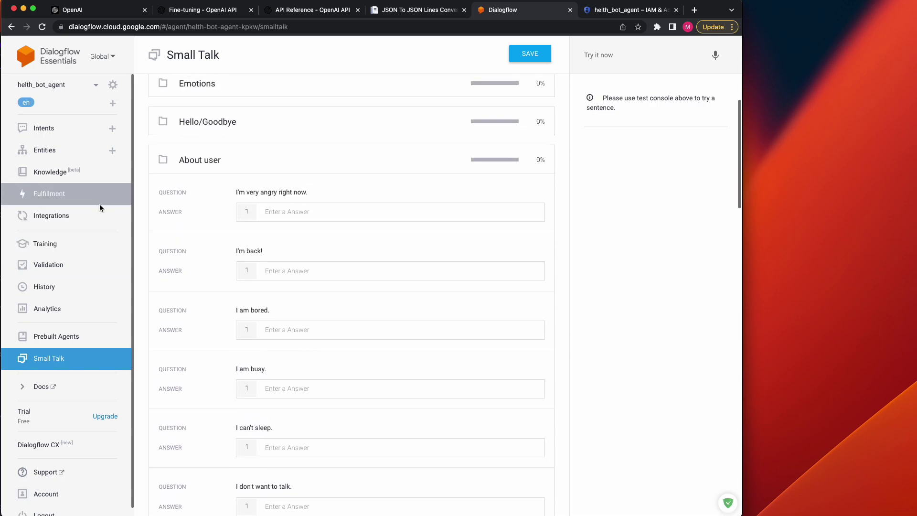
{"action": "left_click", "coordinate": [60, 127]}
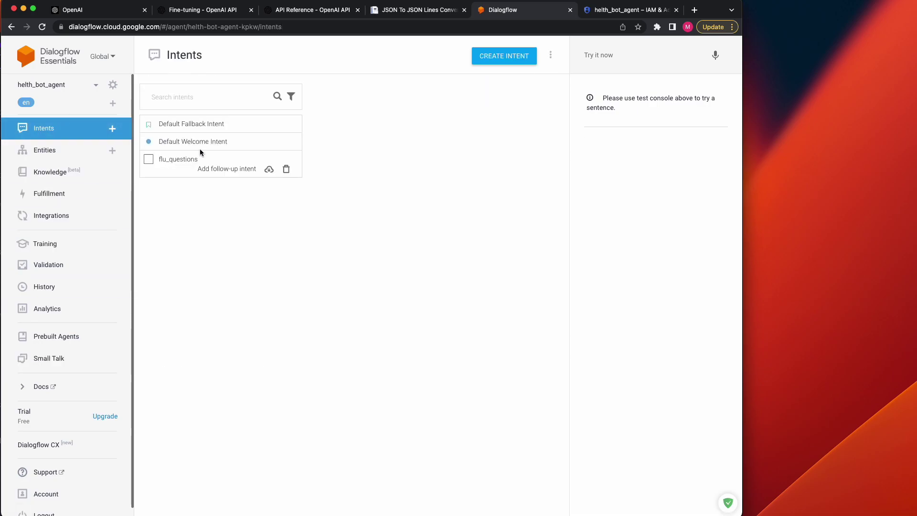
{"action": "mouse_move", "coordinate": [203, 169]}
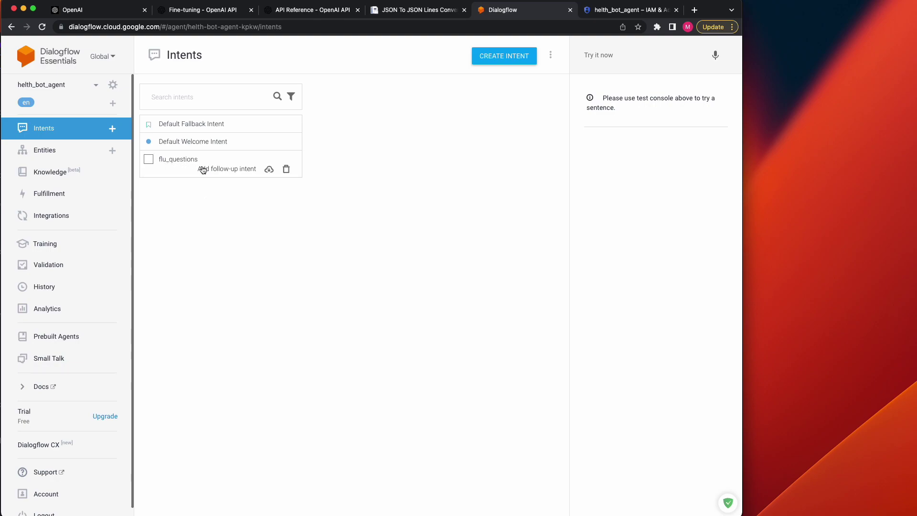
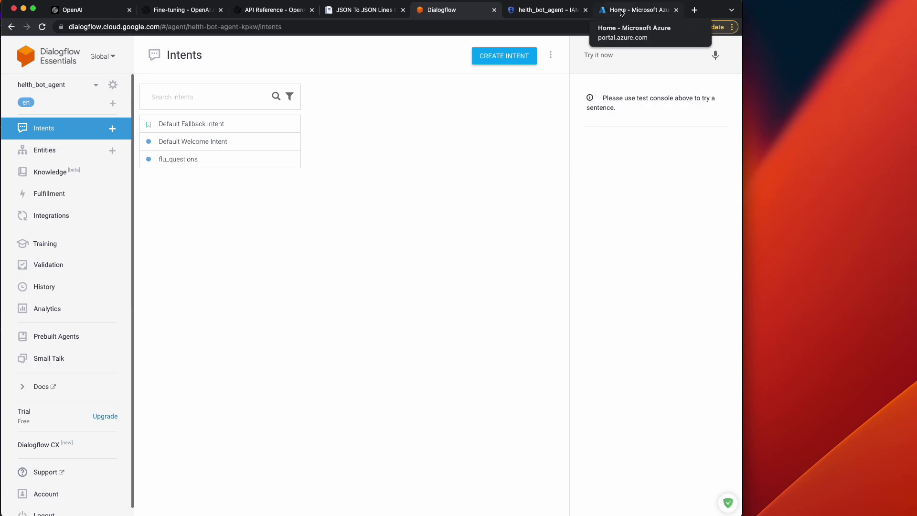
Switch to the Azure portal, search for "fu" and open the Function App list.
{"action": "left_click", "coordinate": [622, 9]}
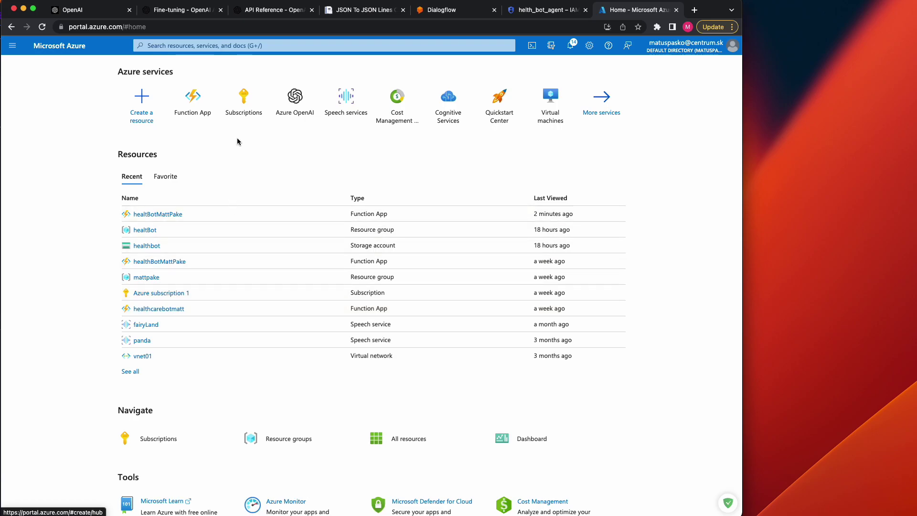
{"action": "left_click", "coordinate": [246, 44]}
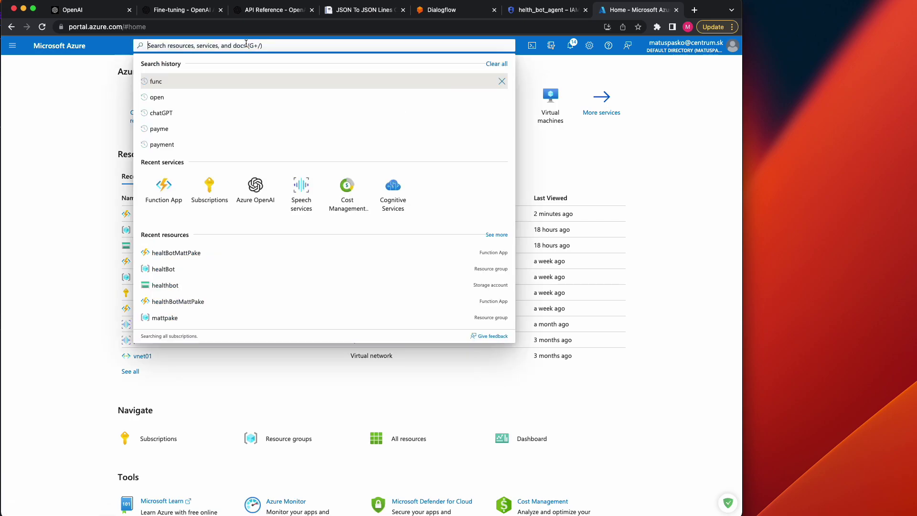
{"action": "type", "text": "fu"}
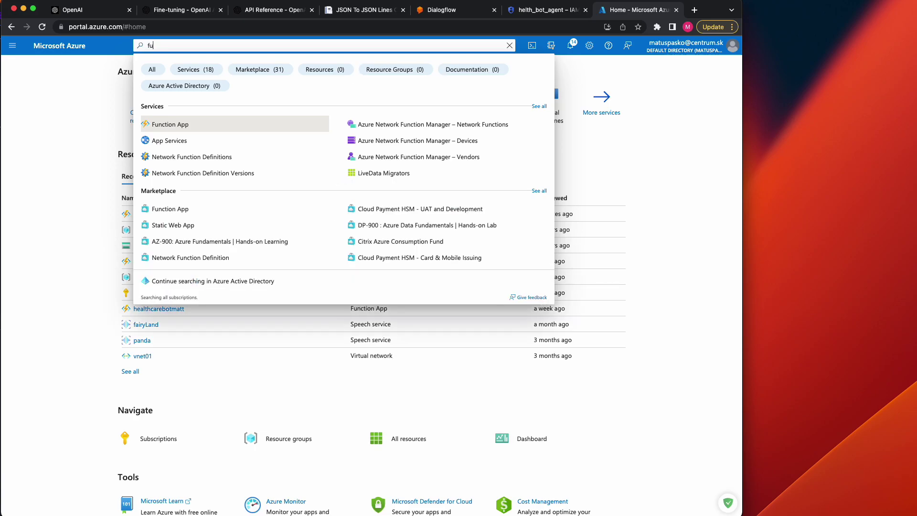
{"action": "left_click", "coordinate": [225, 124]}
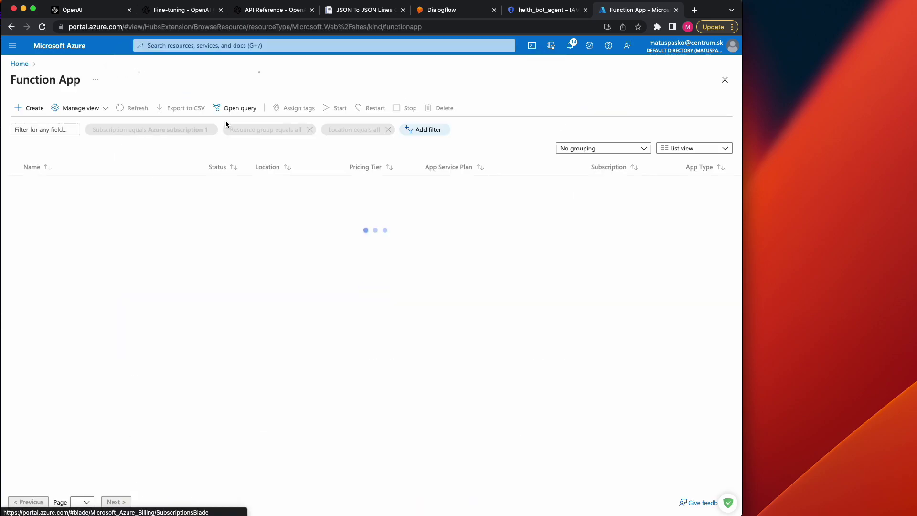
{"action": "left_click", "coordinate": [25, 114]}
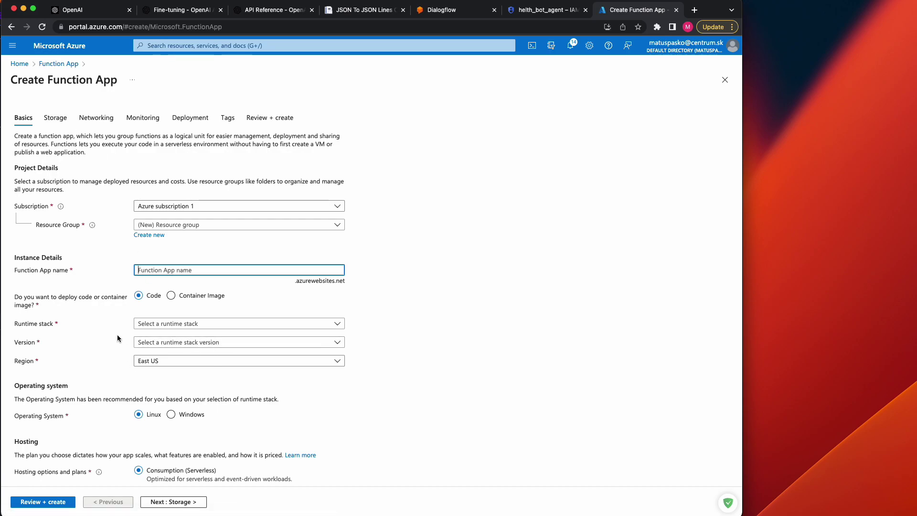
{"action": "left_click", "coordinate": [160, 325]}
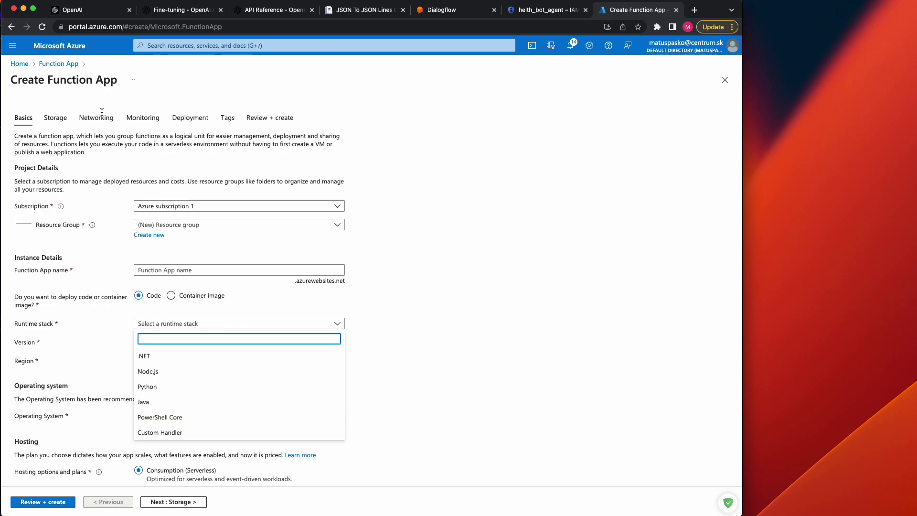
{"action": "left_click", "coordinate": [58, 64]}
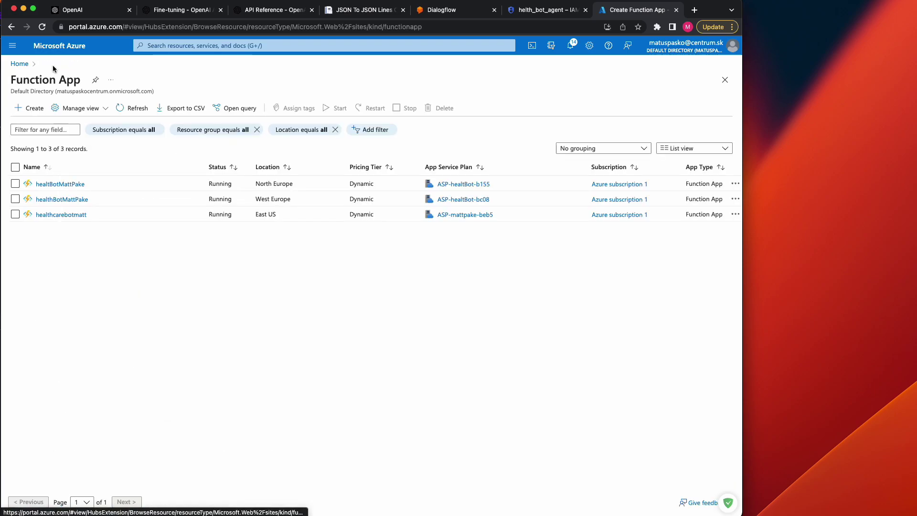
Open the healtBotMattPake function app, collapse the list of apps and show its functions.
{"action": "left_click", "coordinate": [71, 185]}
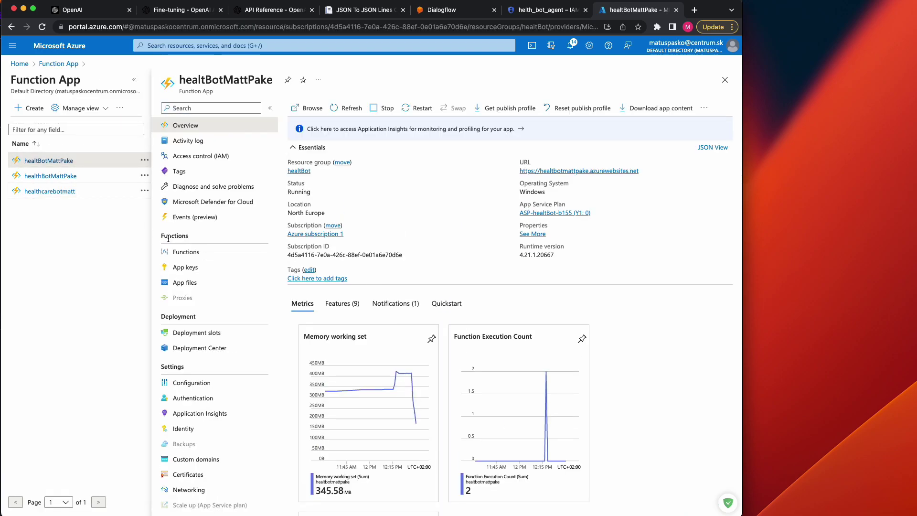
{"action": "left_click", "coordinate": [134, 79]}
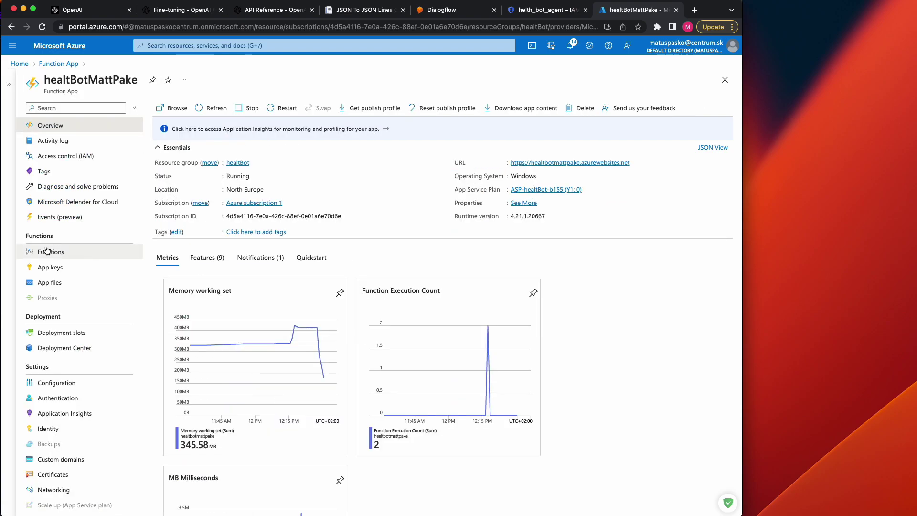
{"action": "left_click", "coordinate": [62, 256]}
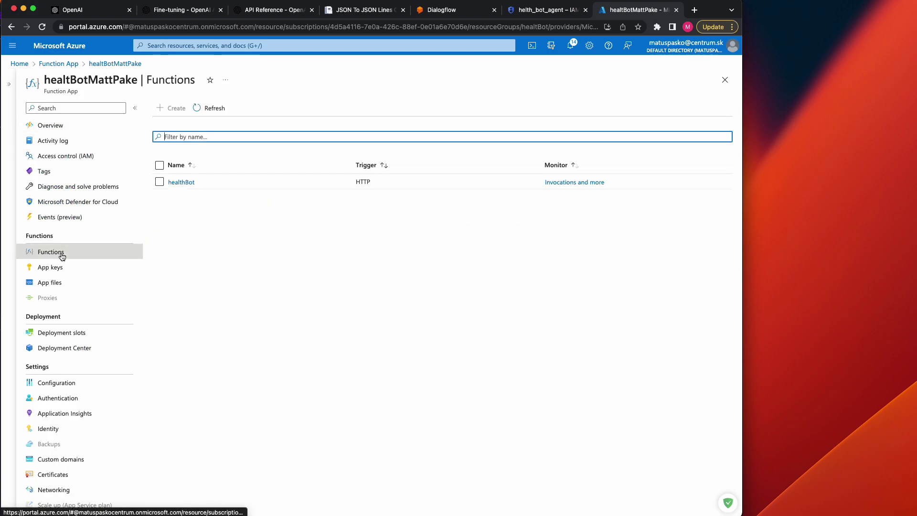
Start a new function with the Develop in portal environment and the HTTP trigger template.
{"action": "left_click", "coordinate": [175, 112]}
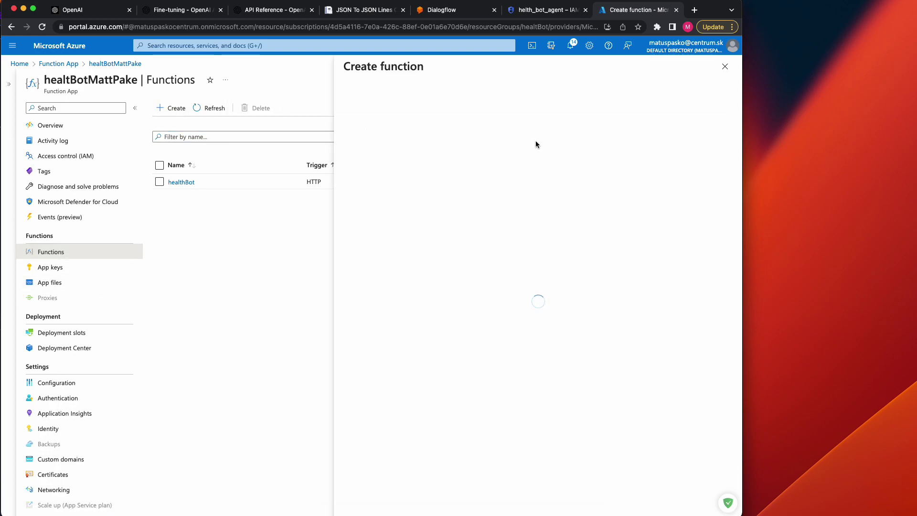
{"action": "left_click", "coordinate": [562, 140]}
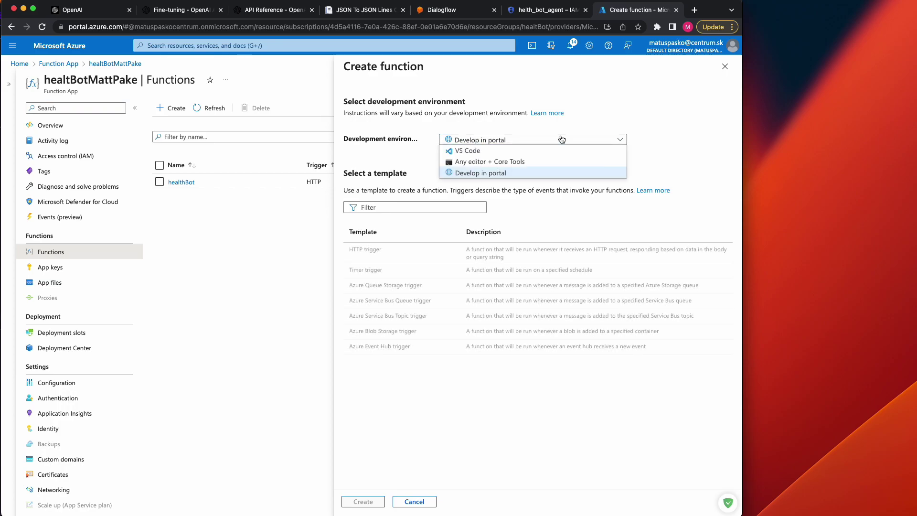
{"action": "left_click", "coordinate": [471, 177]}
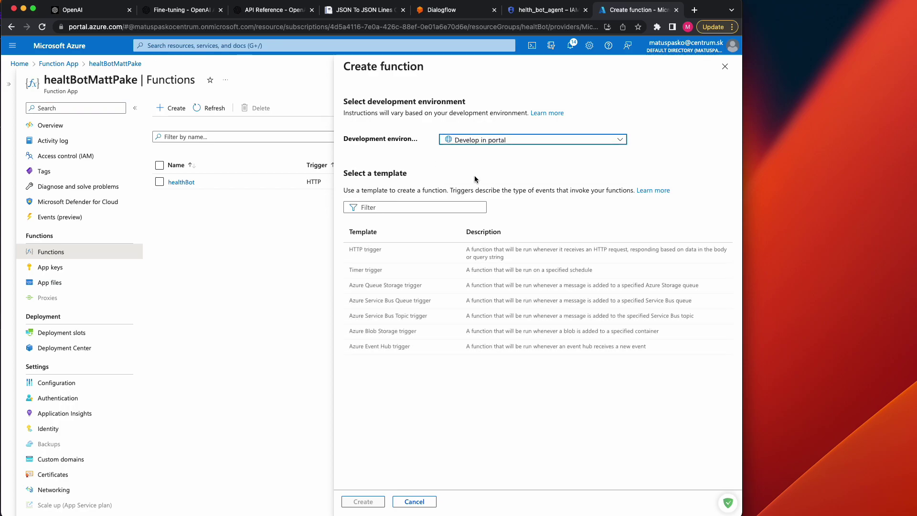
{"action": "left_click", "coordinate": [407, 254]}
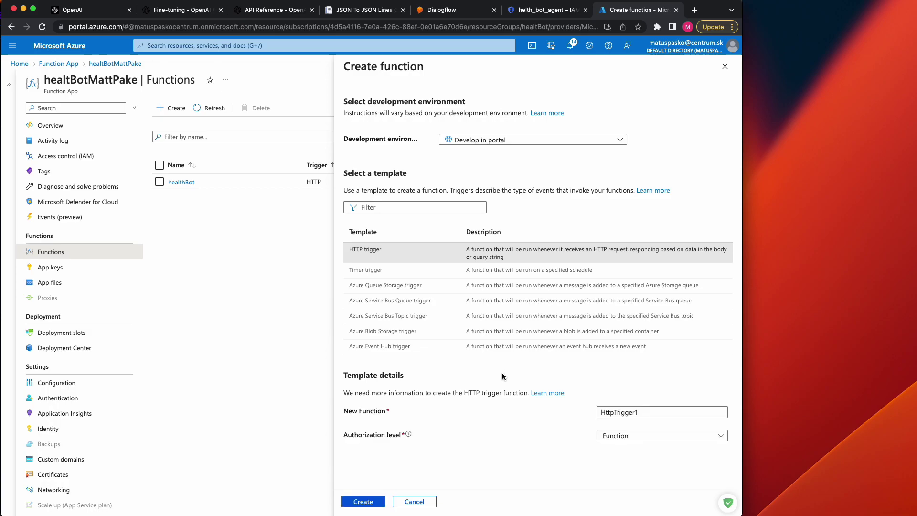
Name the function health_bot_trigger, keep its authorization level at Function, and create it.
{"action": "scroll", "coordinate": [502, 377], "scroll_direction": "down", "scroll_amount": 3}
{"action": "left_click_drag", "start_coordinate": [641, 341], "coordinate": [586, 343]}
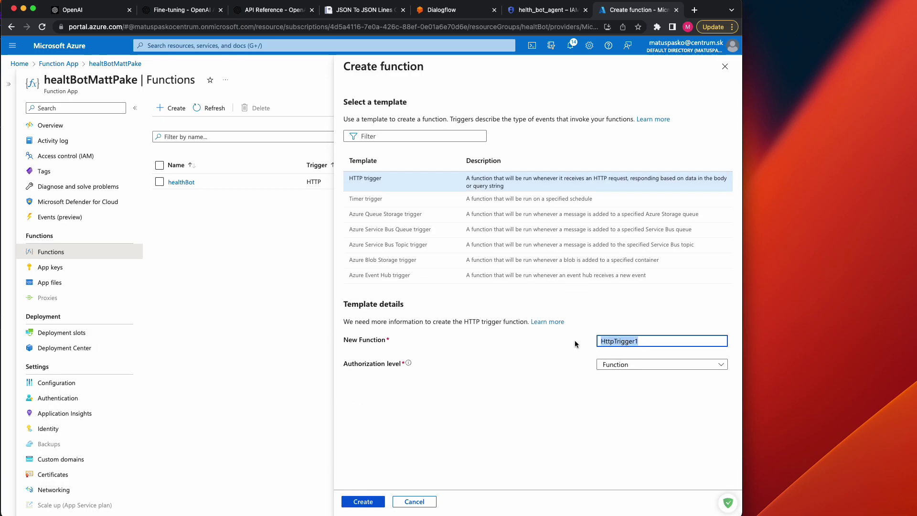
{"action": "type", "text": "hea"}
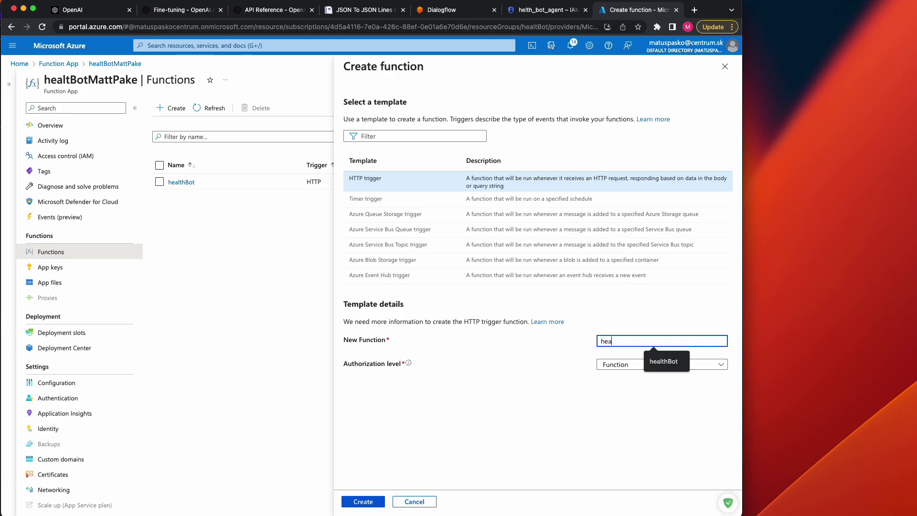
{"action": "type", "text": "lth_"}
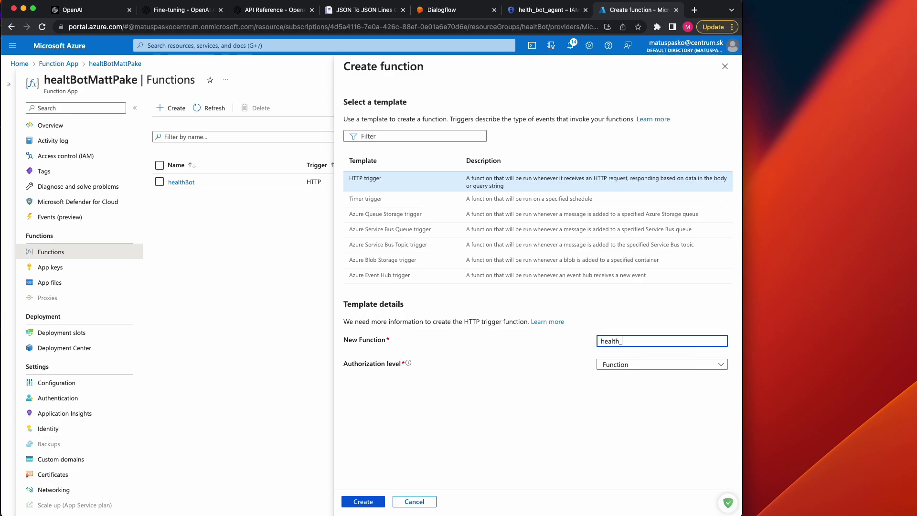
{"action": "type", "text": "bot_trigger"}
{"action": "left_click", "coordinate": [666, 366]}
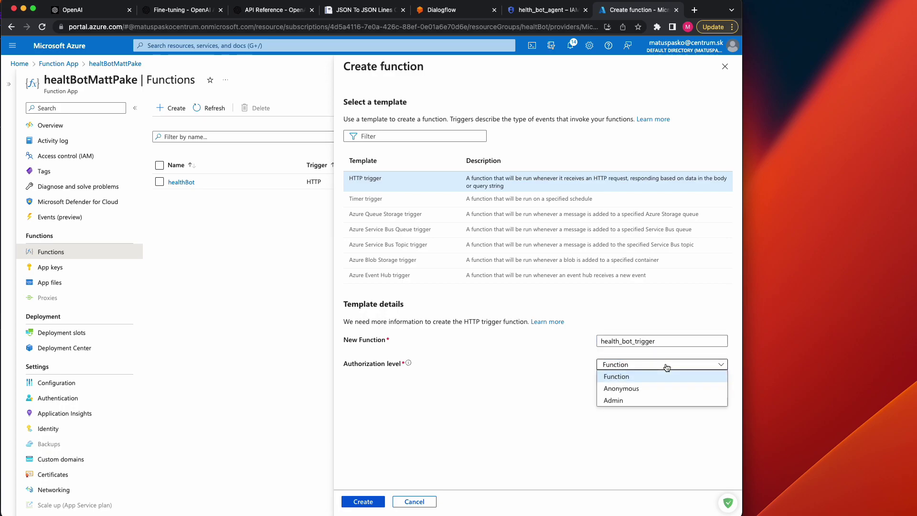
{"action": "left_click", "coordinate": [667, 366]}
{"action": "left_click", "coordinate": [371, 502]}
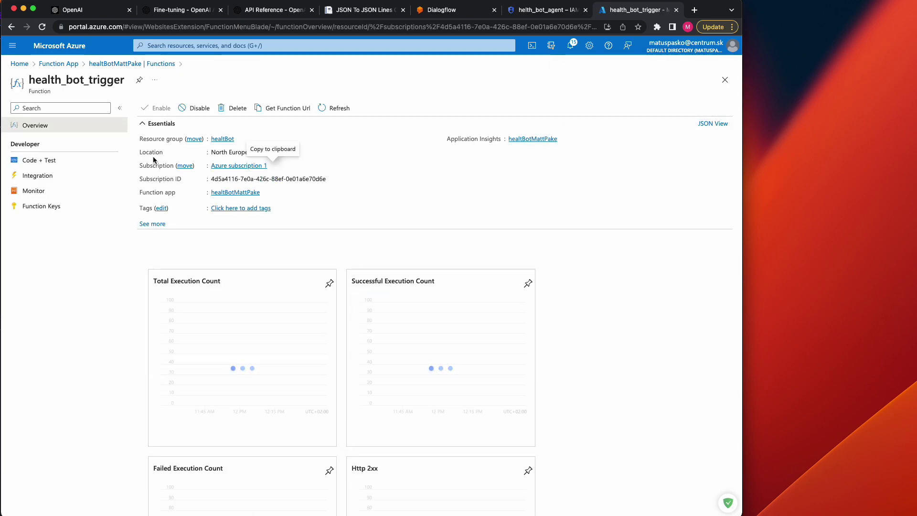
Open the code of health_bot_trigger and switch its log stream to Filesystem Logs, accepting the performance warning.
{"action": "left_click", "coordinate": [40, 160]}
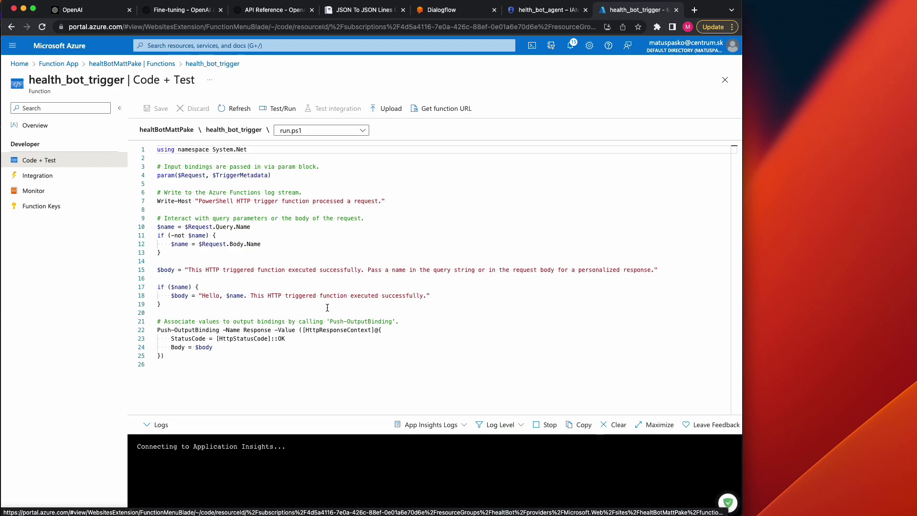
{"action": "left_click", "coordinate": [444, 429]}
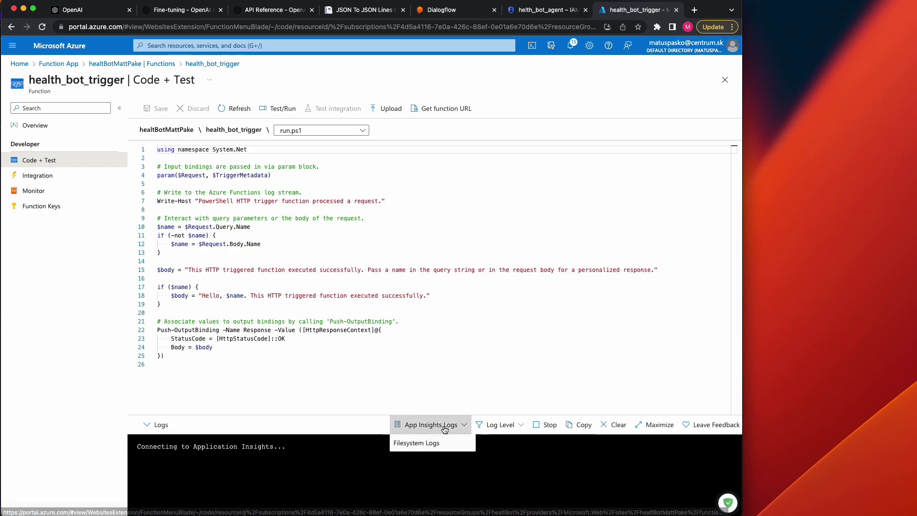
{"action": "left_click", "coordinate": [415, 443]}
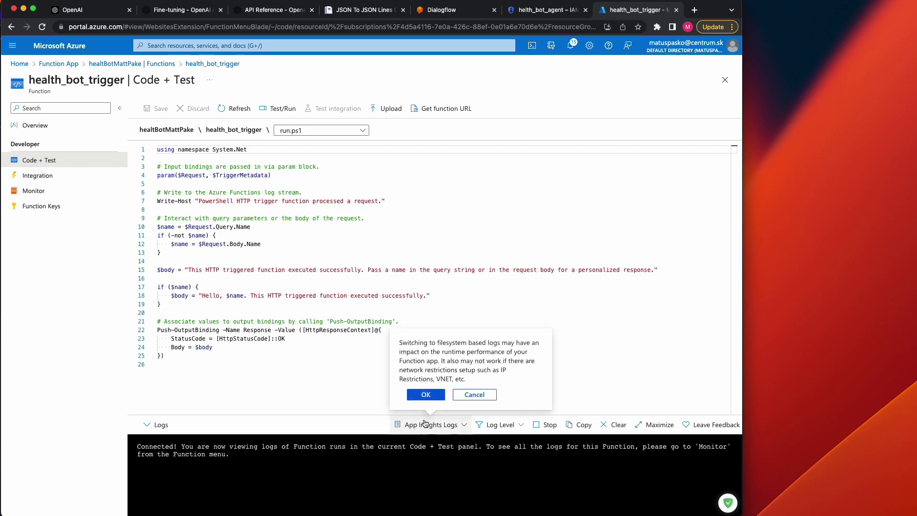
{"action": "left_click", "coordinate": [425, 395]}
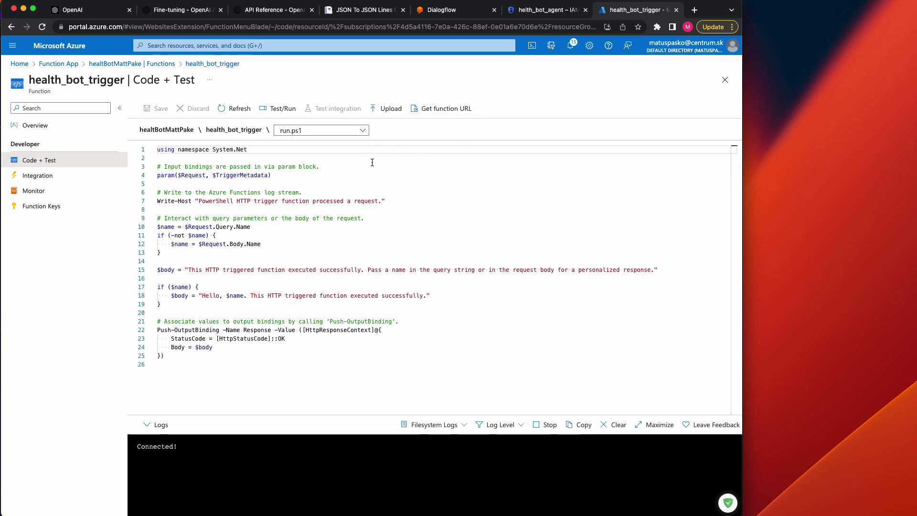
Copy the function URL containing the default access key and load it in a new browser tab to test the trigger.
{"action": "left_click", "coordinate": [440, 108]}
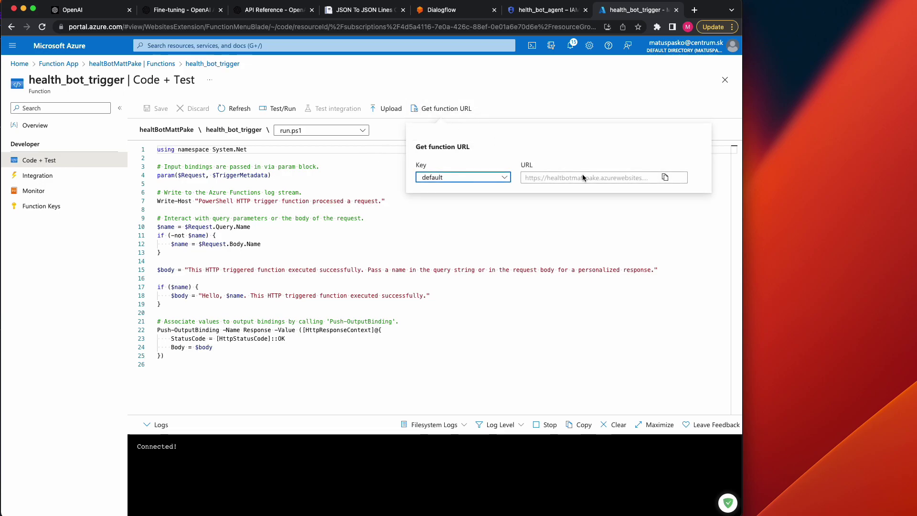
{"action": "left_click", "coordinate": [663, 177]}
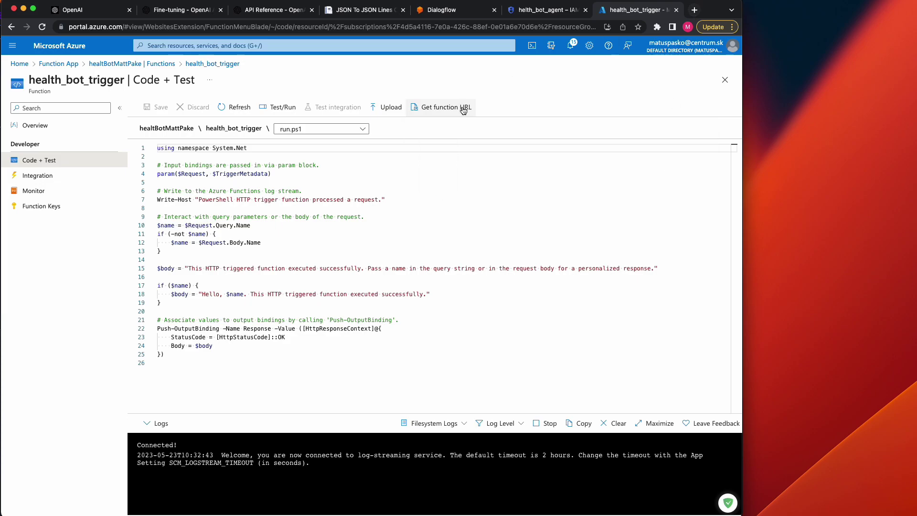
{"action": "left_click", "coordinate": [695, 10]}
{"action": "key", "text": "super+v"}
{"action": "key", "text": "Return"}
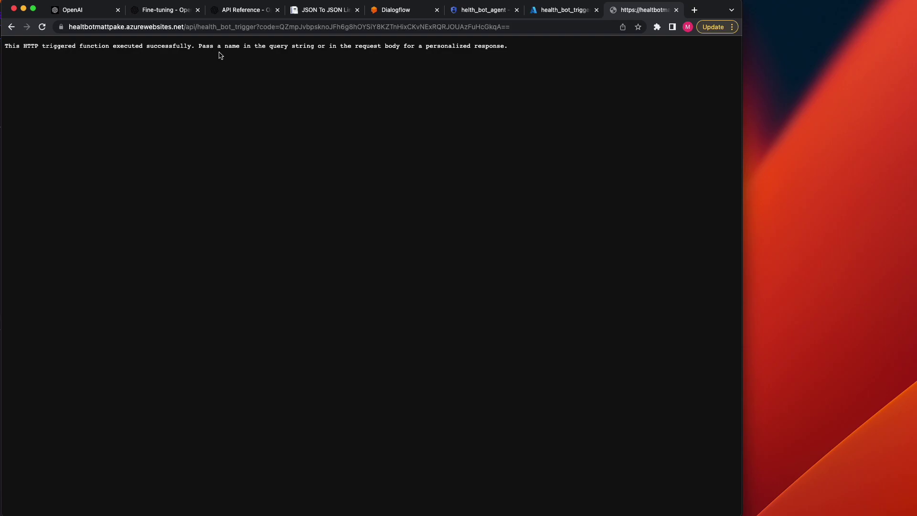
Check the default $body response text in run.ps1, and review the use_fine_tune_model request in Postman.
{"action": "left_click", "coordinate": [547, 11]}
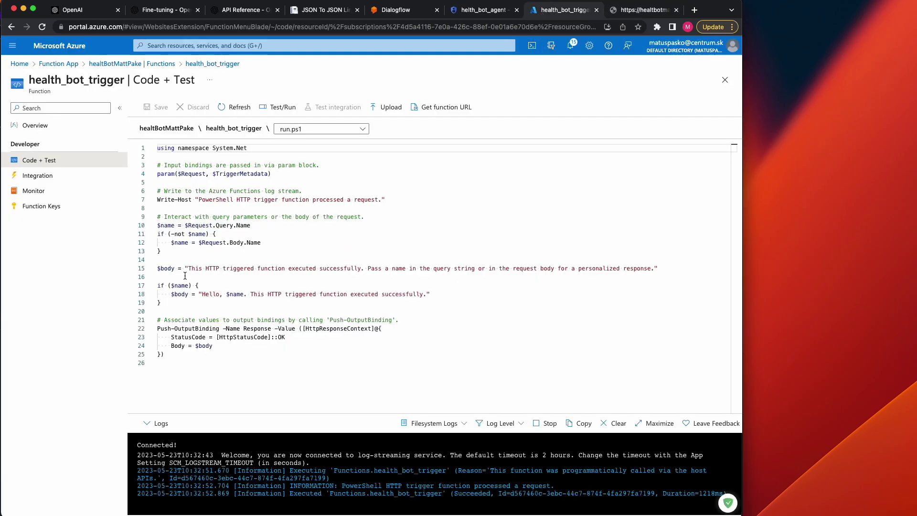
{"action": "left_click_drag", "start_coordinate": [191, 269], "coordinate": [648, 274]}
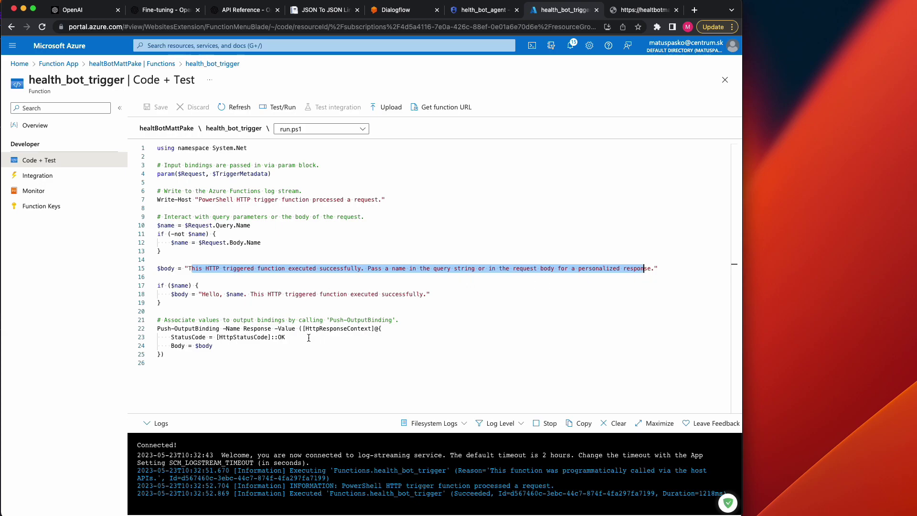
{"action": "left_click_drag", "start_coordinate": [182, 376], "coordinate": [150, 140]}
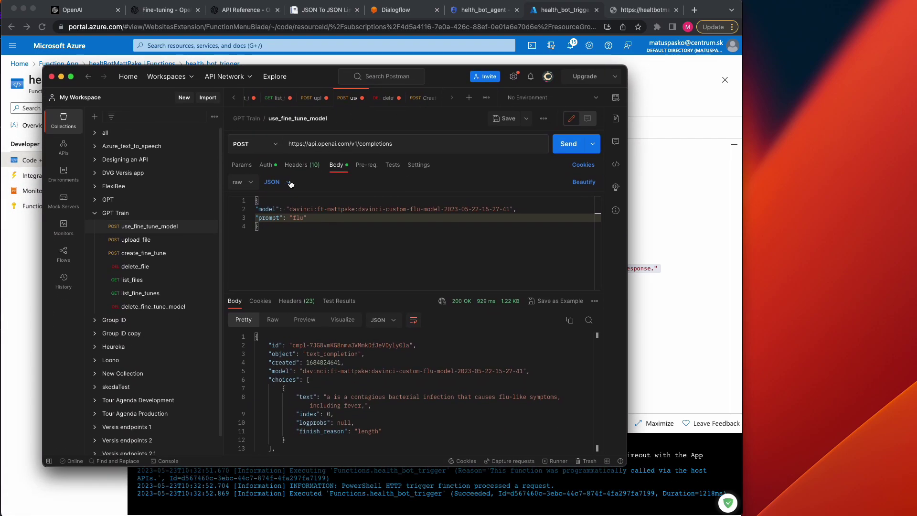
{"action": "left_click", "coordinate": [151, 231]}
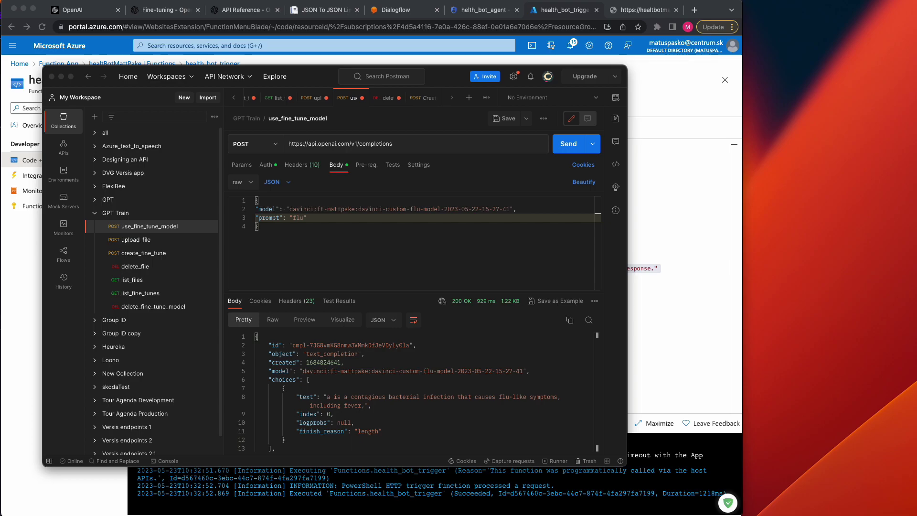
Replace all code in run.ps1 with the copied PowerShell script that calls the fine-tuned model, including its OpenAI API key.
{"action": "key", "text": "super+Tab"}
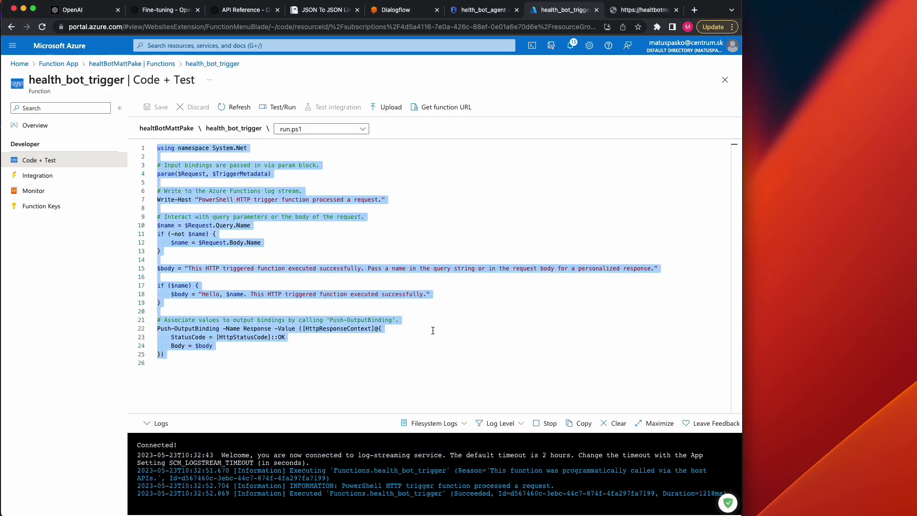
{"action": "key", "text": "super+a"}
{"action": "key", "text": "super+v"}
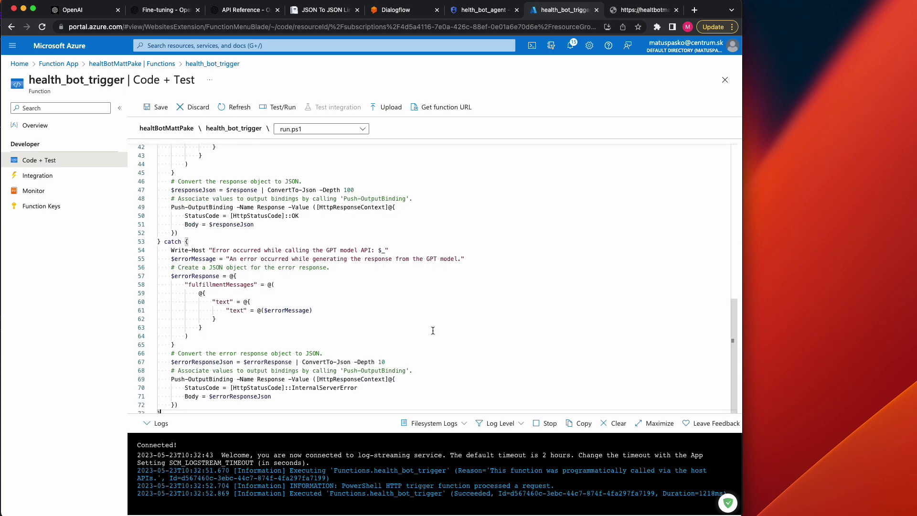
Examine the new script's $Request parameter, query extraction, GPT API URL, model name and request headers.
{"action": "scroll", "coordinate": [387, 298], "scroll_direction": "up", "scroll_amount": 10}
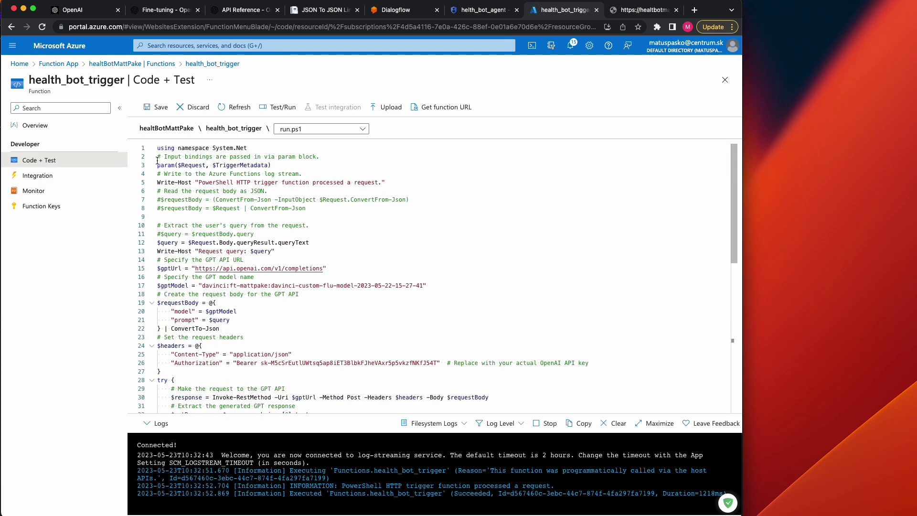
{"action": "left_click_drag", "start_coordinate": [188, 164], "coordinate": [189, 157]}
{"action": "left_click", "coordinate": [193, 165]}
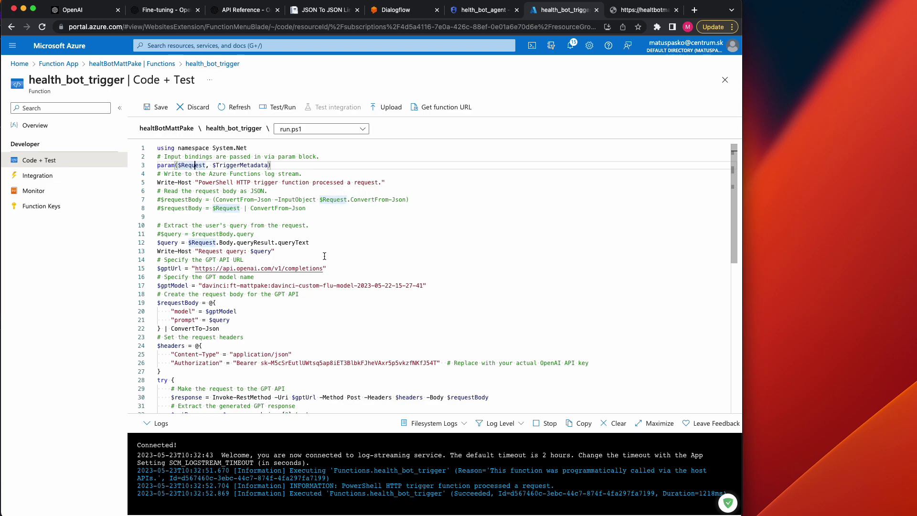
{"action": "scroll", "coordinate": [266, 261], "scroll_direction": "down", "scroll_amount": 2}
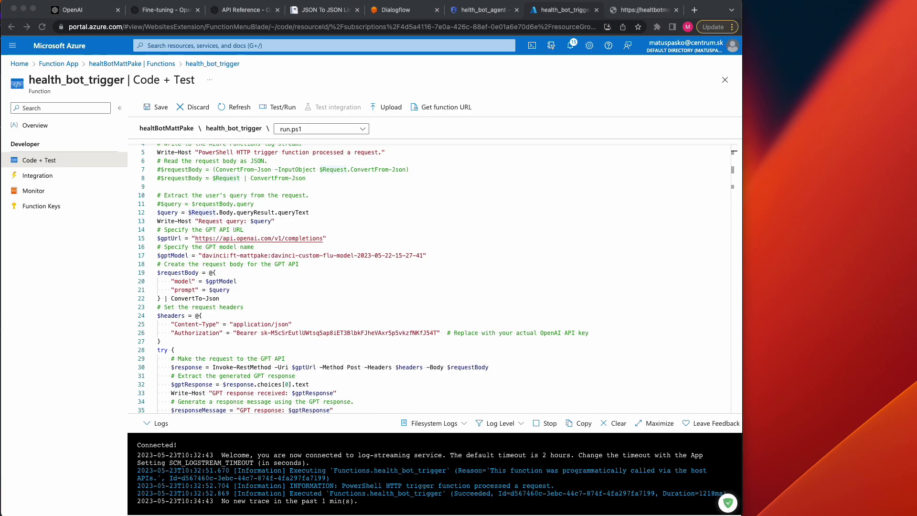
Replace all code in run.ps1 with the copied revised script that adds a max_tokens value of 100 and includes the OpenAI API key.
{"action": "left_click", "coordinate": [425, 308]}
{"action": "key", "text": "super+a"}
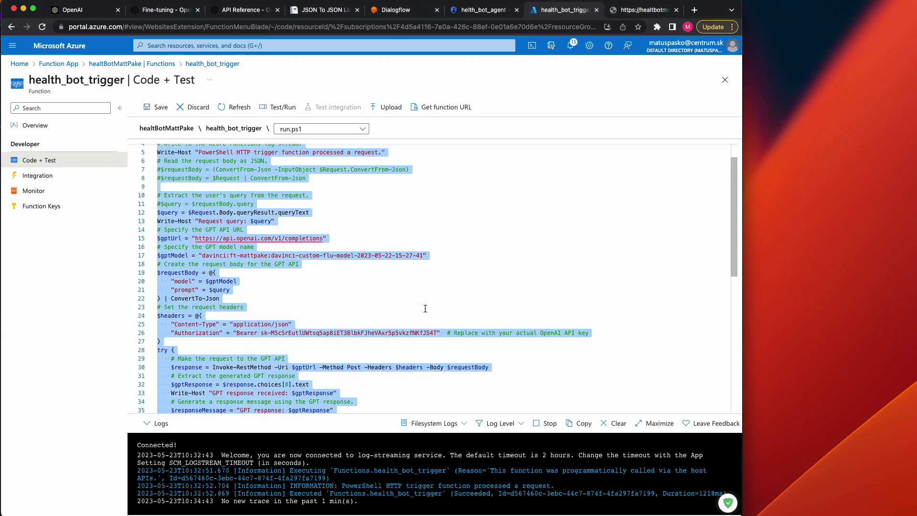
{"action": "key", "text": "super+v"}
{"action": "scroll", "coordinate": [418, 305], "scroll_direction": "up", "scroll_amount": 10}
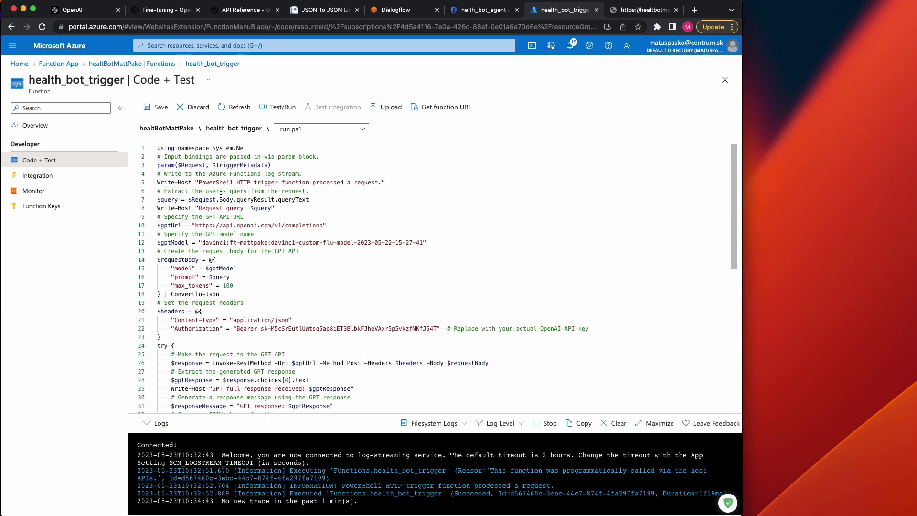
Examine the revised script's log message, query extraction, model name, request body with max_tokens, and request headers.
{"action": "left_click_drag", "start_coordinate": [159, 183], "coordinate": [382, 183]}
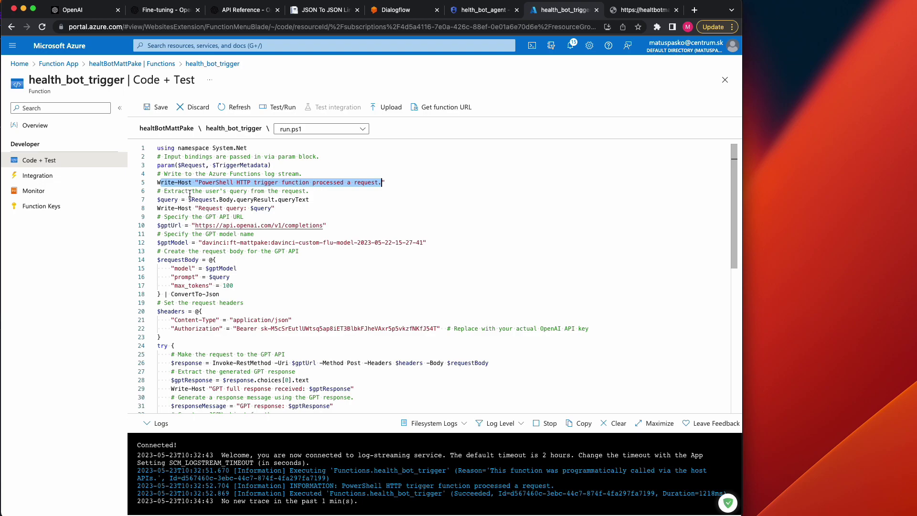
{"action": "left_click", "coordinate": [307, 199]}
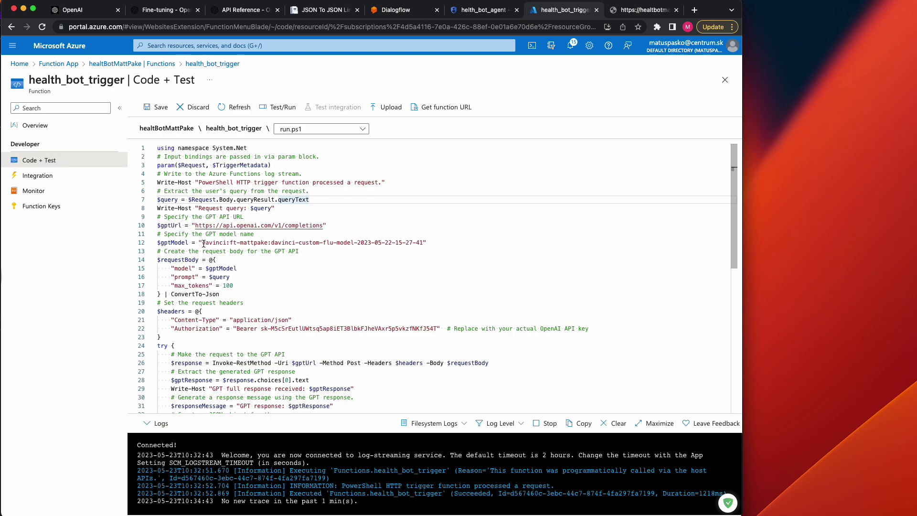
{"action": "left_click_drag", "start_coordinate": [199, 243], "coordinate": [258, 234]}
{"action": "left_click_drag", "start_coordinate": [430, 242], "coordinate": [428, 243]}
{"action": "scroll", "coordinate": [248, 296], "scroll_direction": "down", "scroll_amount": 3}
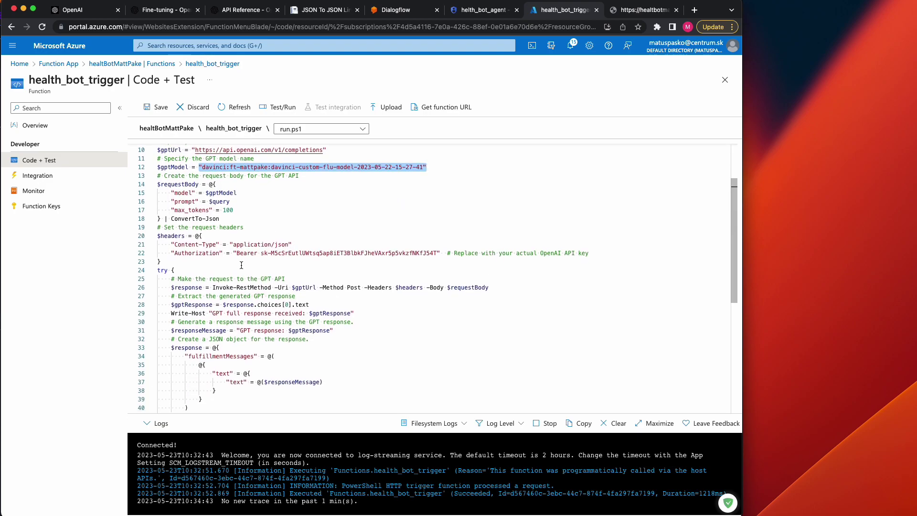
{"action": "scroll", "coordinate": [220, 213], "scroll_direction": "up", "scroll_amount": 1}
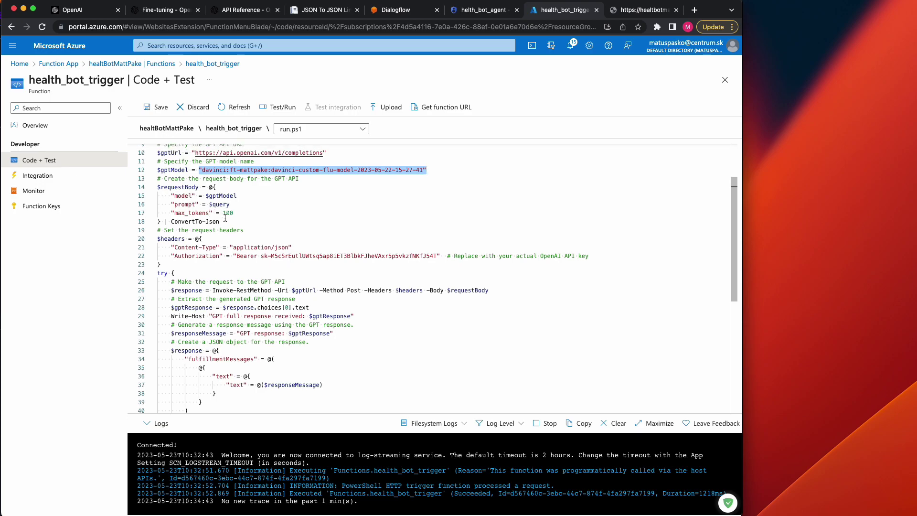
{"action": "left_click_drag", "start_coordinate": [175, 214], "coordinate": [210, 214]}
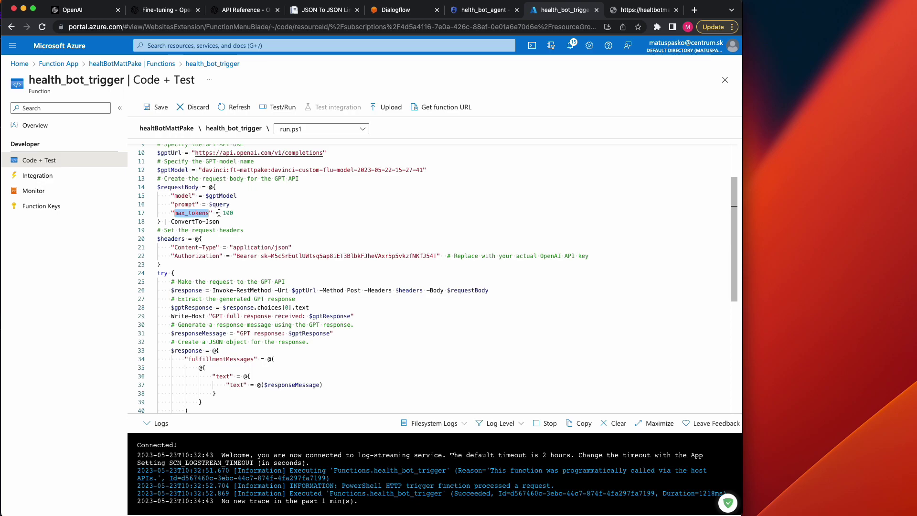
{"action": "left_click", "coordinate": [225, 197]}
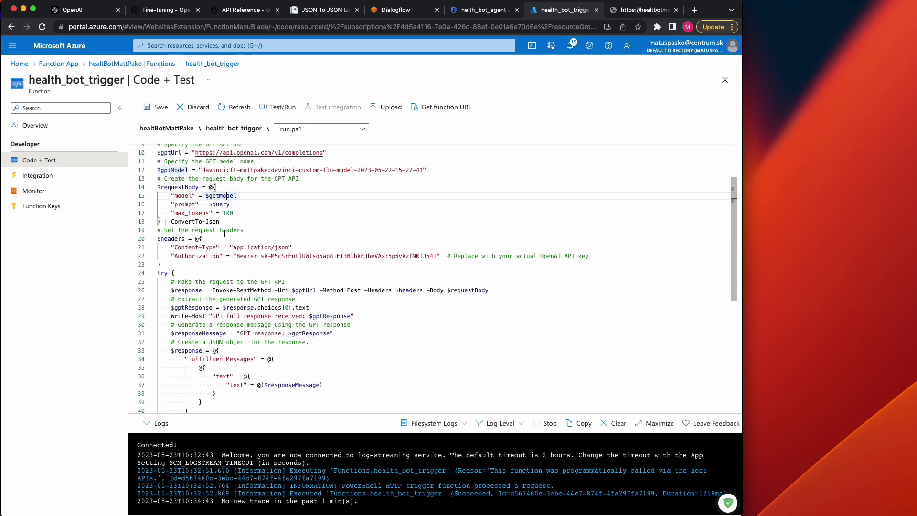
{"action": "left_click", "coordinate": [219, 204]}
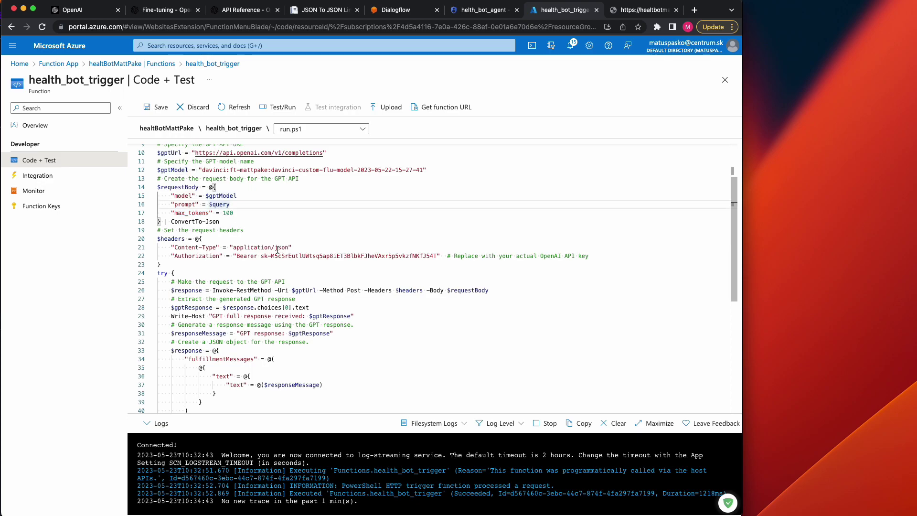
{"action": "scroll", "coordinate": [280, 248], "scroll_direction": "down", "scroll_amount": 2}
{"action": "left_click", "coordinate": [180, 220]}
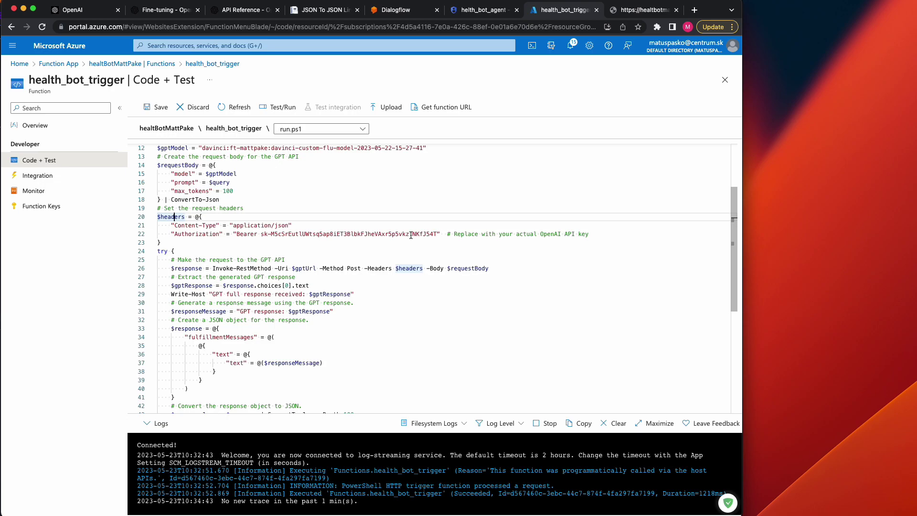
Review the script's try block that calls the GPT API and builds fulfillmentMessages, and its catch block for error responses.
{"action": "scroll", "coordinate": [327, 258], "scroll_direction": "down", "scroll_amount": 5}
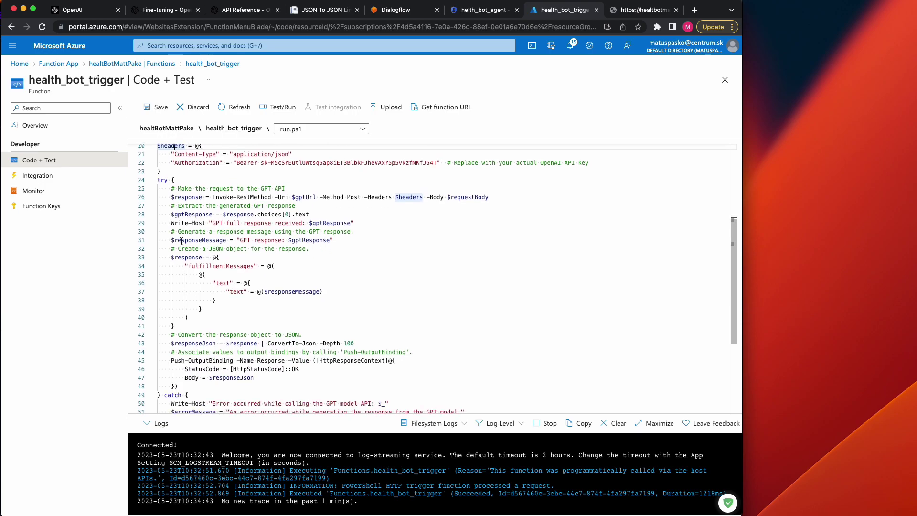
{"action": "left_click", "coordinate": [172, 181]}
{"action": "scroll", "coordinate": [257, 235], "scroll_direction": "down", "scroll_amount": 3}
{"action": "scroll", "coordinate": [256, 235], "scroll_direction": "up", "scroll_amount": 3}
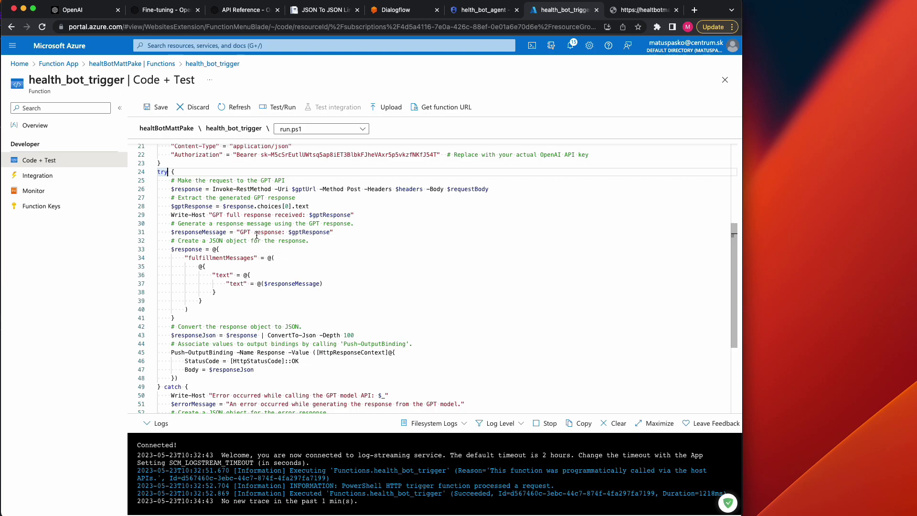
{"action": "scroll", "coordinate": [257, 235], "scroll_direction": "down", "scroll_amount": 4}
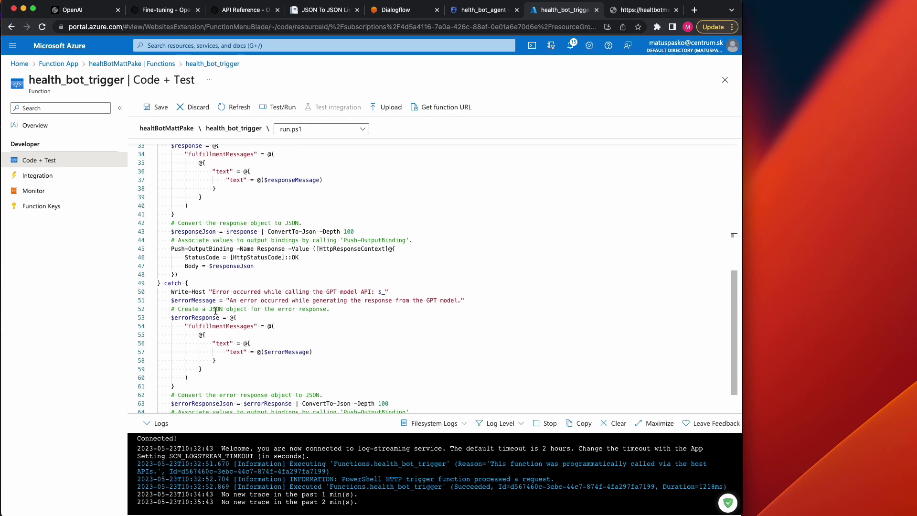
{"action": "scroll", "coordinate": [215, 311], "scroll_direction": "down", "scroll_amount": 2}
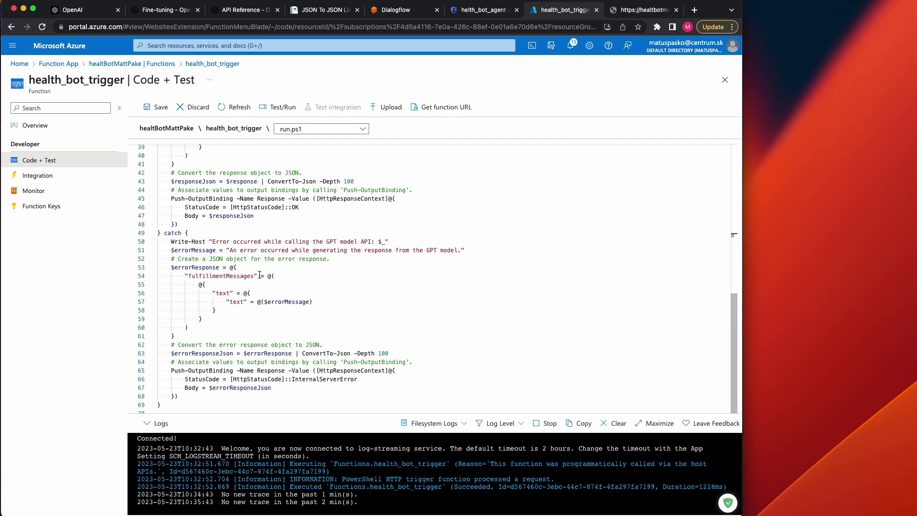
{"action": "scroll", "coordinate": [259, 275], "scroll_direction": "up", "scroll_amount": 4}
{"action": "scroll", "coordinate": [262, 272], "scroll_direction": "up", "scroll_amount": 3}
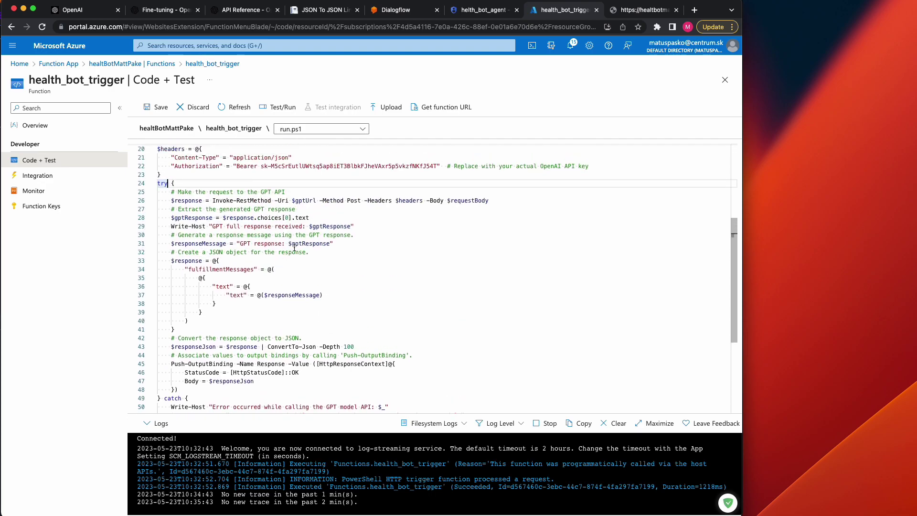
{"action": "scroll", "coordinate": [301, 248], "scroll_direction": "up", "scroll_amount": 5}
{"action": "scroll", "coordinate": [302, 248], "scroll_direction": "up", "scroll_amount": 2}
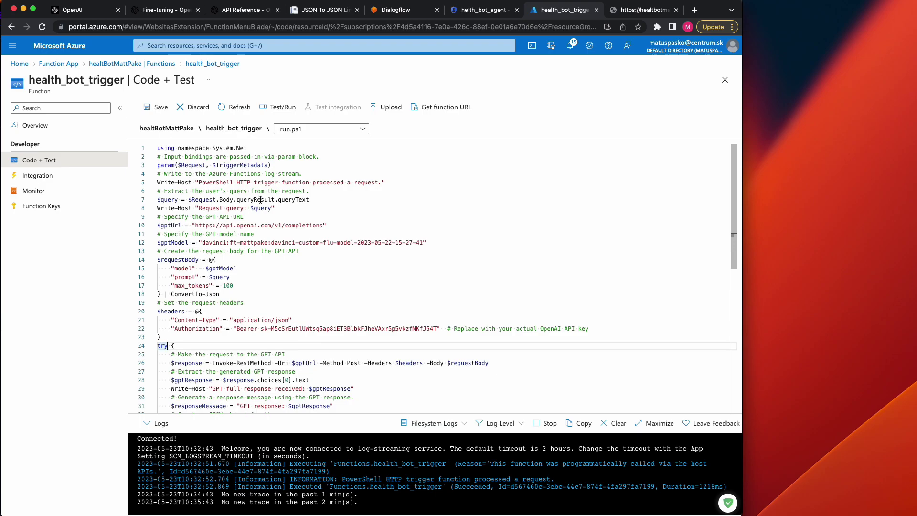
Save the updated run.ps1 and copy the function URL containing the default access key.
{"action": "left_click", "coordinate": [158, 107]}
{"action": "left_click", "coordinate": [441, 108]}
{"action": "left_click", "coordinate": [664, 172]}
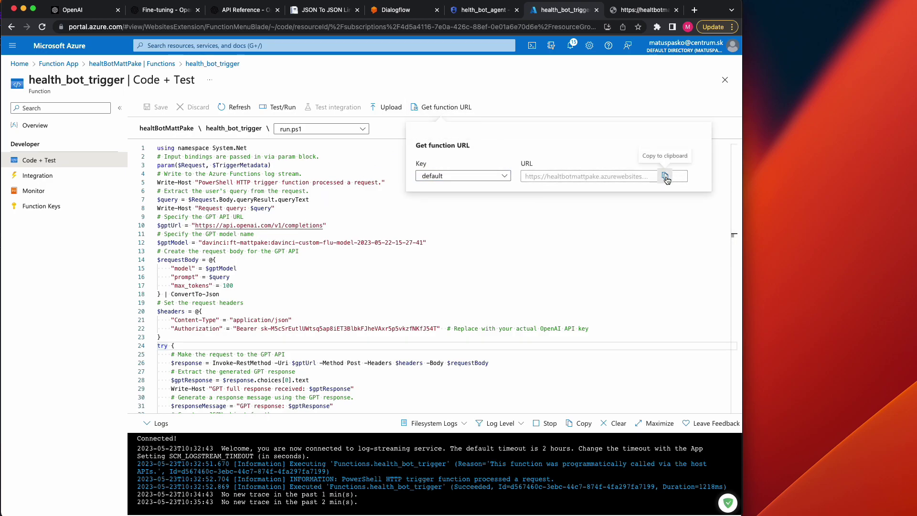
Switch to Dialogflow, enable the agent's fulfillment webhook with the copied function URL containing the access key, and save it.
{"action": "left_click", "coordinate": [393, 9]}
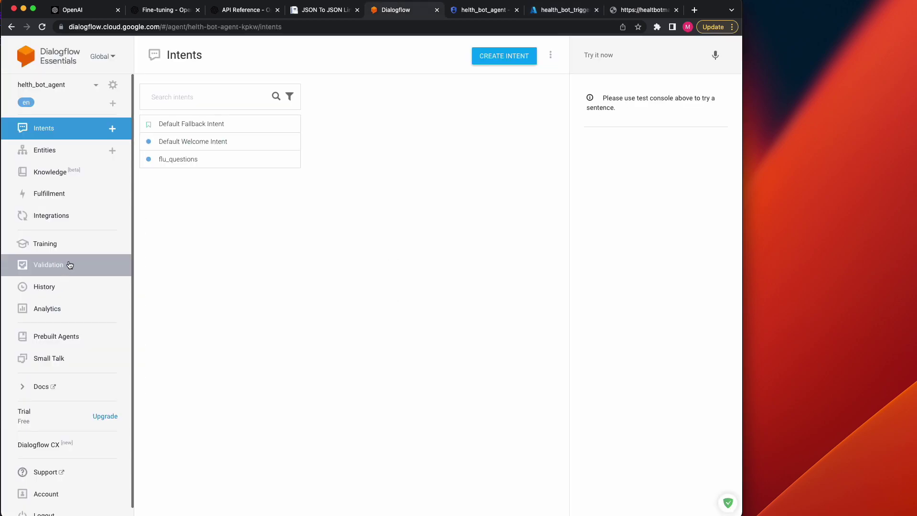
{"action": "left_click", "coordinate": [53, 202]}
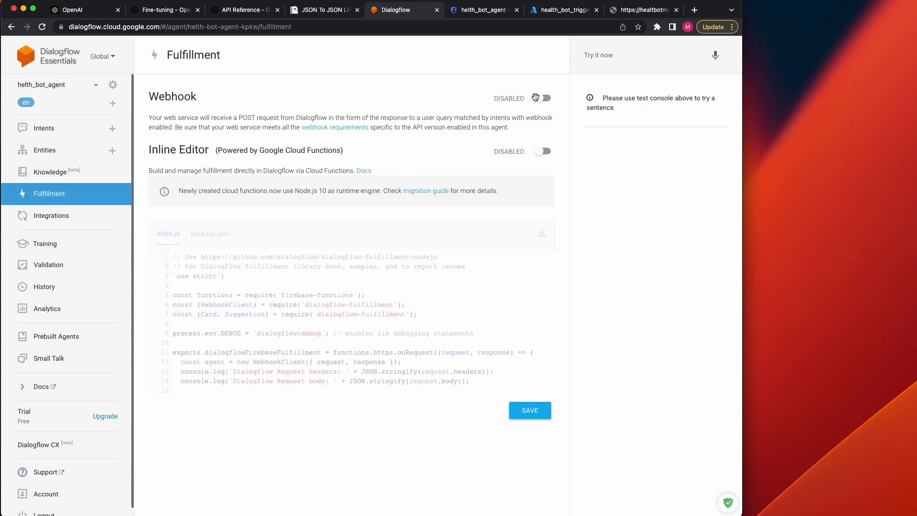
{"action": "left_click", "coordinate": [537, 98]}
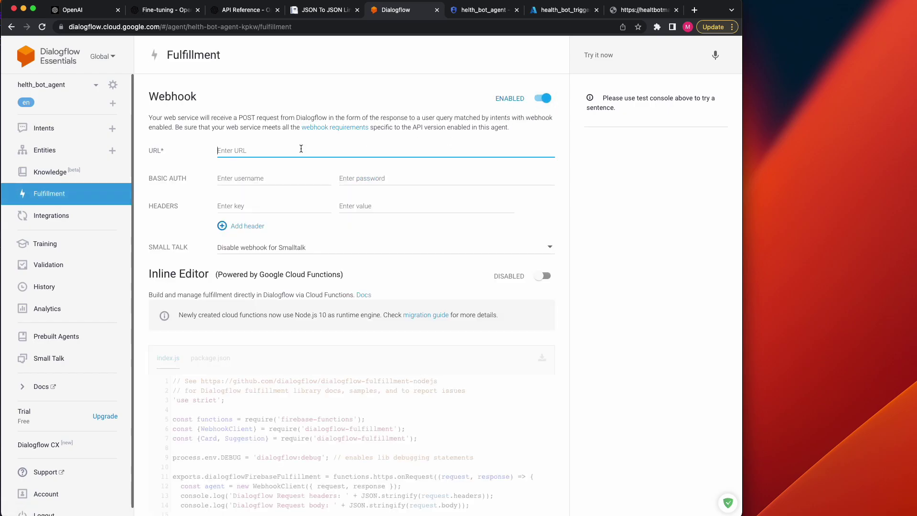
{"action": "key", "text": "super+v"}
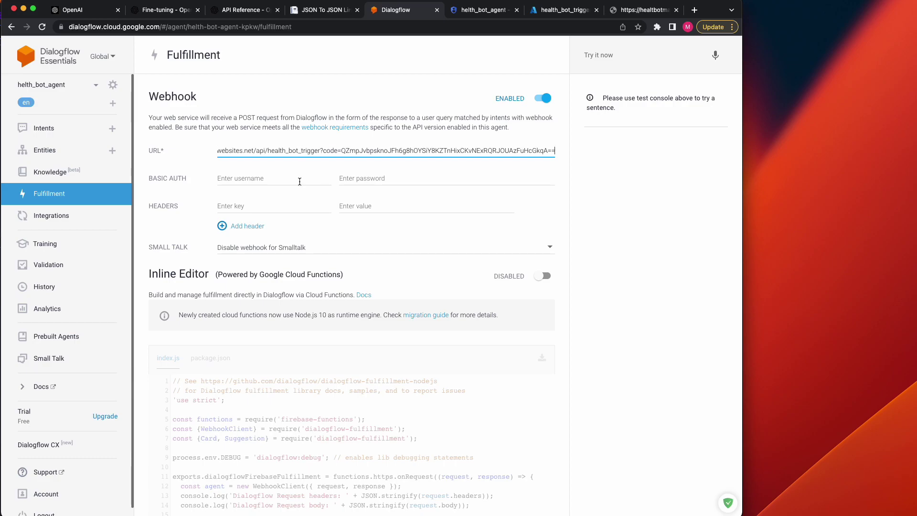
{"action": "scroll", "coordinate": [376, 223], "scroll_direction": "down", "scroll_amount": 2}
{"action": "left_click", "coordinate": [517, 478]}
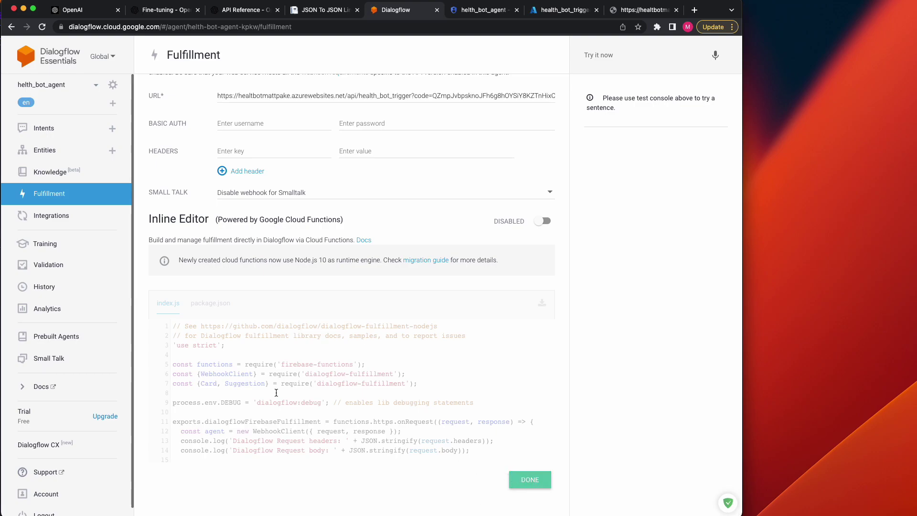
Open the flu_questions intent of helth_bot_agent, ready for a query in the test console.
{"action": "left_click", "coordinate": [43, 130]}
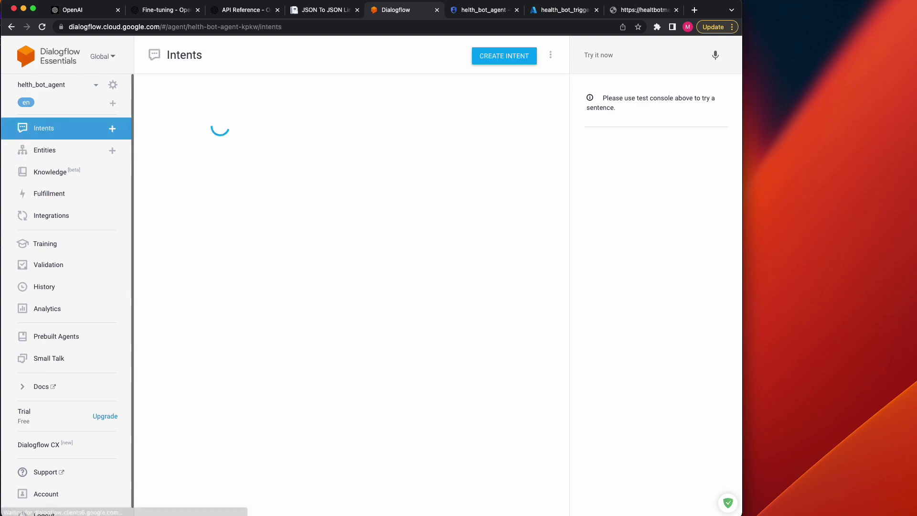
{"action": "left_click", "coordinate": [618, 55]}
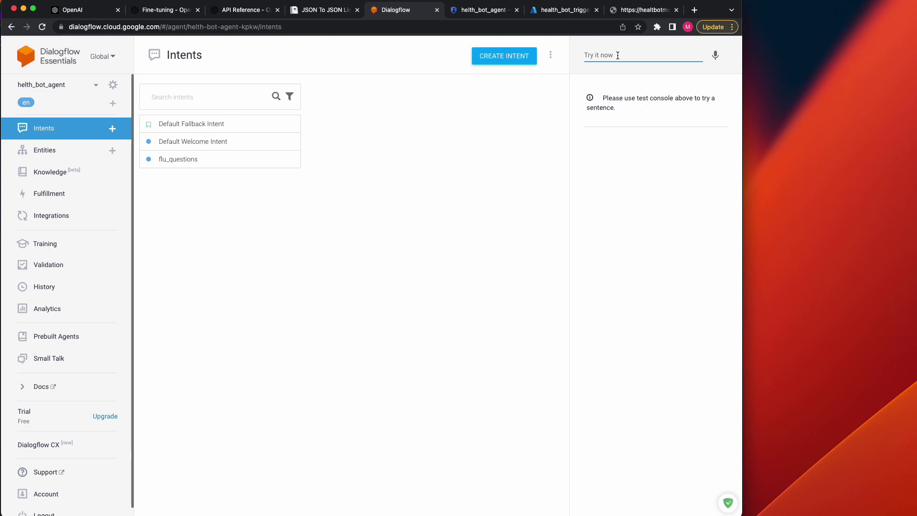
{"action": "mouse_move", "coordinate": [202, 157]}
{"action": "left_click", "coordinate": [185, 164]}
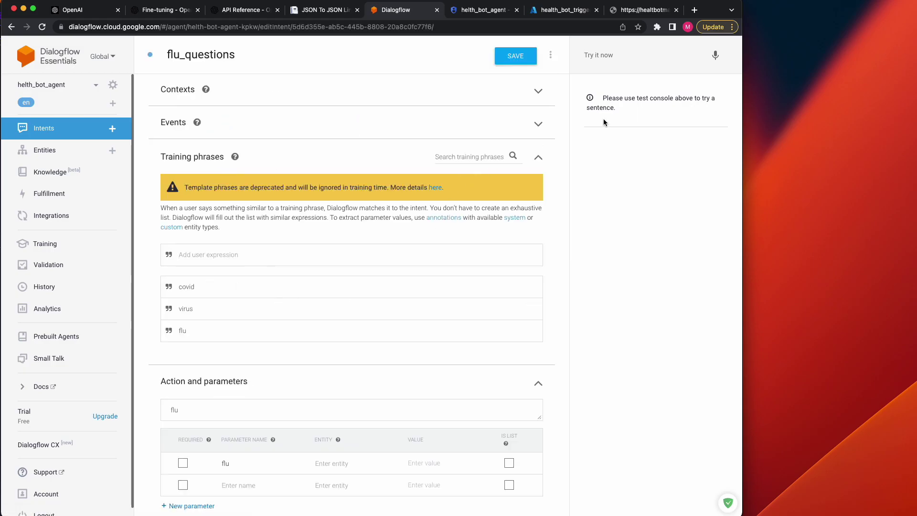
{"action": "left_click", "coordinate": [604, 56]}
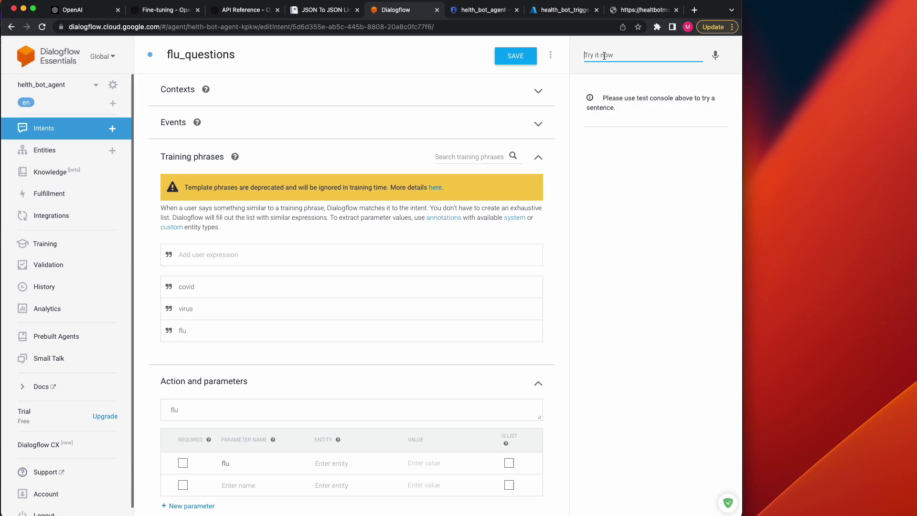
Clear the health_bot_trigger logs in Azure, and send the test query "flu" to the agent in Dialogflow.
{"action": "left_click", "coordinate": [571, 12]}
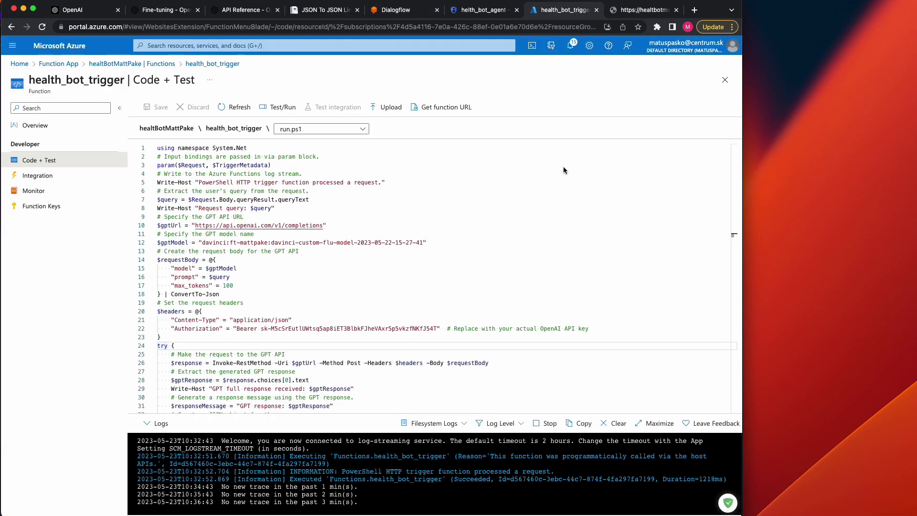
{"action": "left_click", "coordinate": [621, 424]}
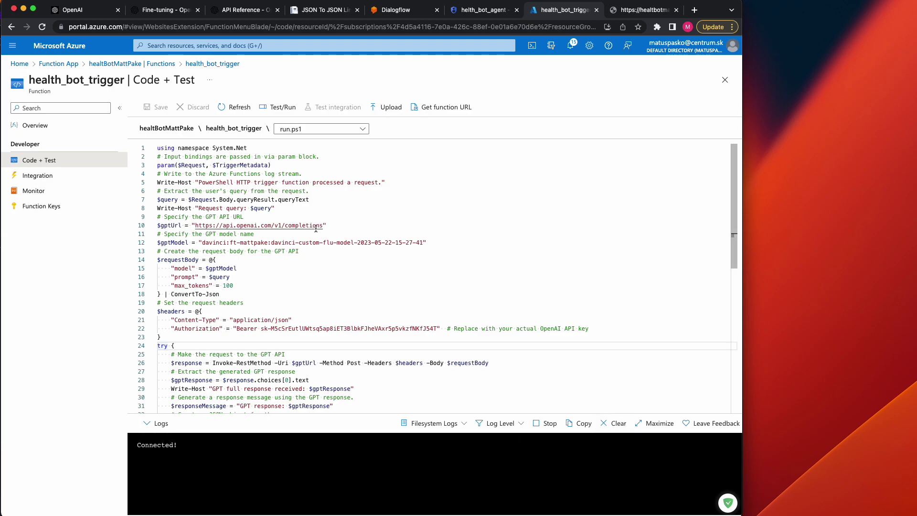
{"action": "left_click", "coordinate": [403, 13]}
{"action": "left_click", "coordinate": [633, 56]}
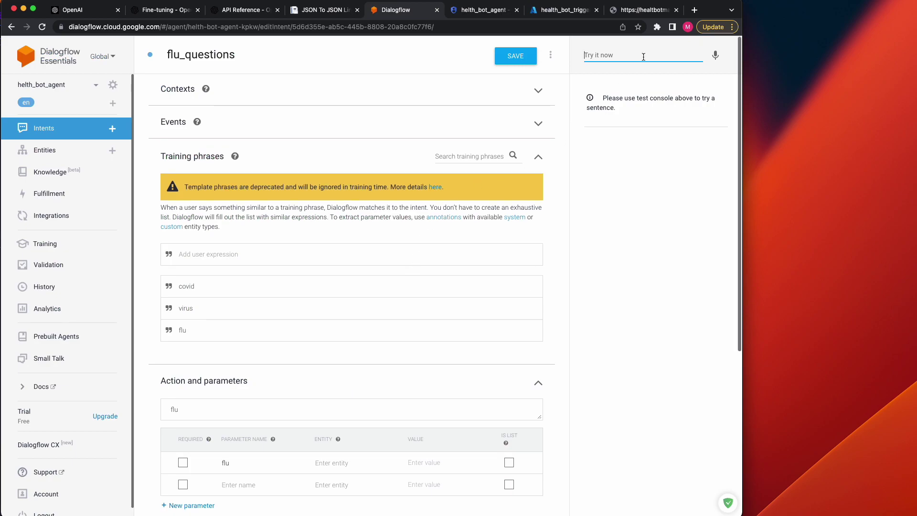
{"action": "type", "text": "fl"}
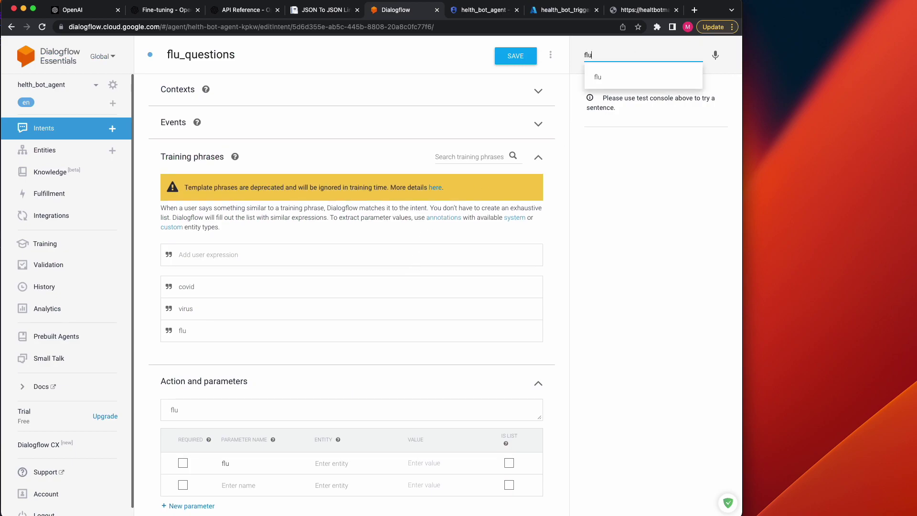
{"action": "type", "text": "u"}
{"action": "key", "text": "Return"}
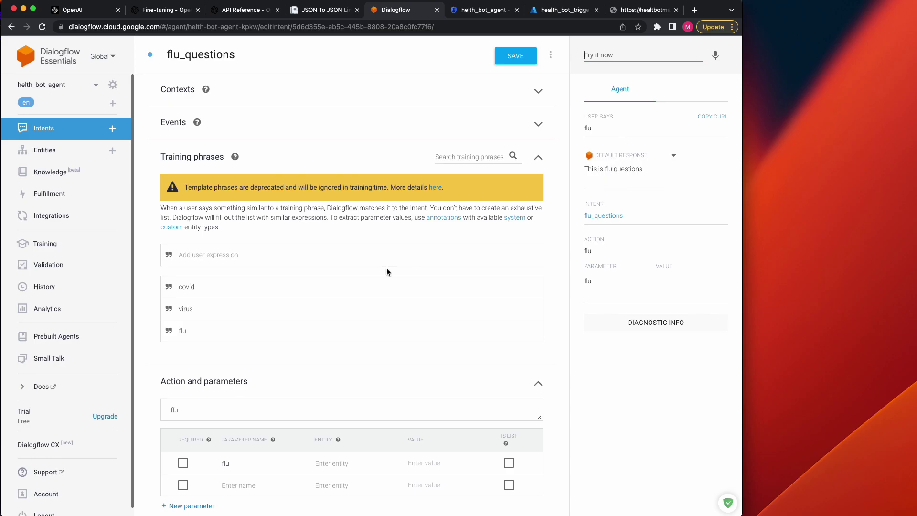
Enable fulfillment for the flu_questions intent with webhook calls for both the intent and slot filling, and save the intent.
{"action": "scroll", "coordinate": [386, 268], "scroll_direction": "down", "scroll_amount": 5}
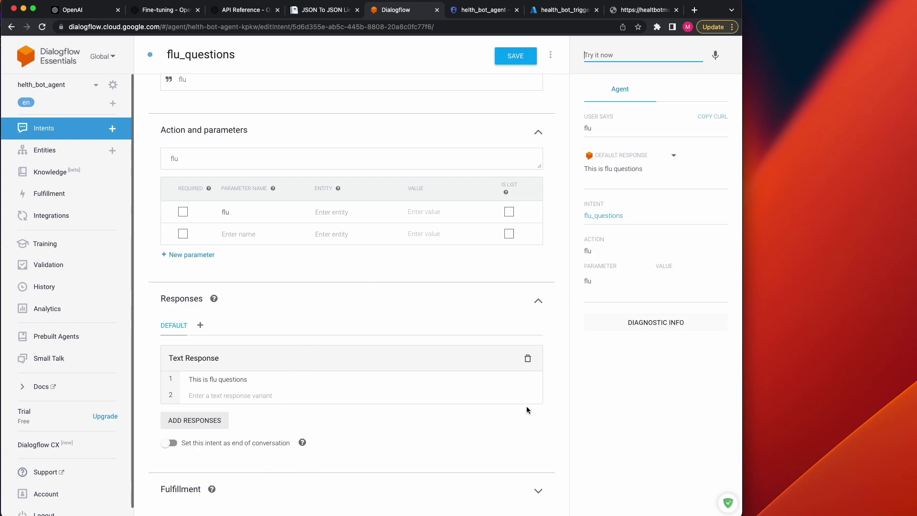
{"action": "left_click", "coordinate": [539, 497]}
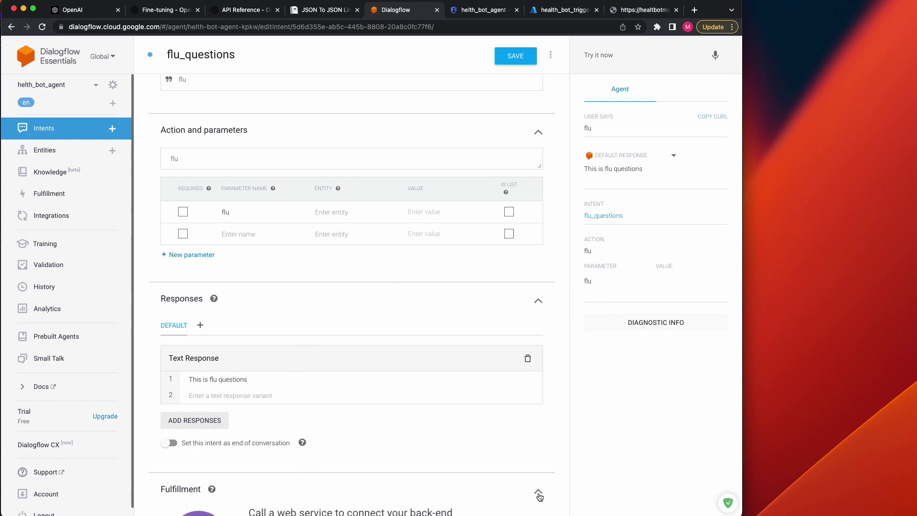
{"action": "scroll", "coordinate": [445, 444], "scroll_direction": "down", "scroll_amount": 2}
{"action": "scroll", "coordinate": [444, 444], "scroll_direction": "down", "scroll_amount": 1}
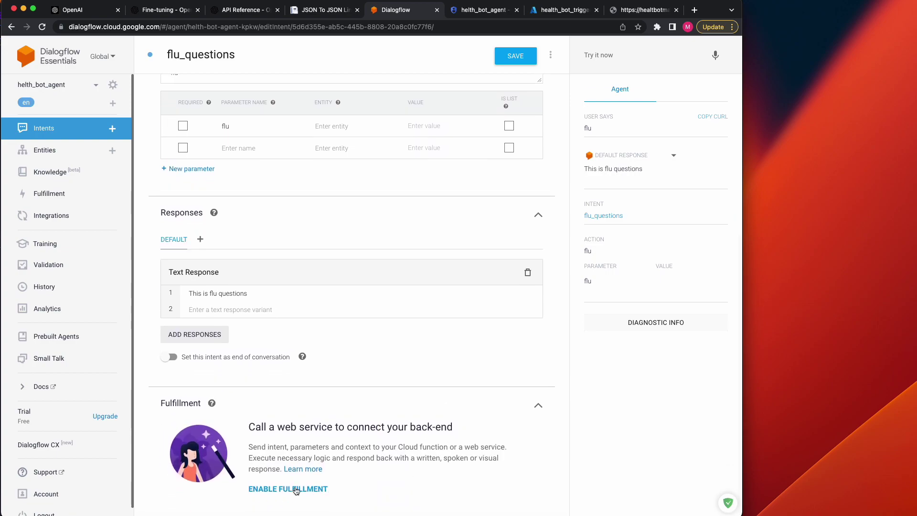
{"action": "left_click", "coordinate": [277, 489]}
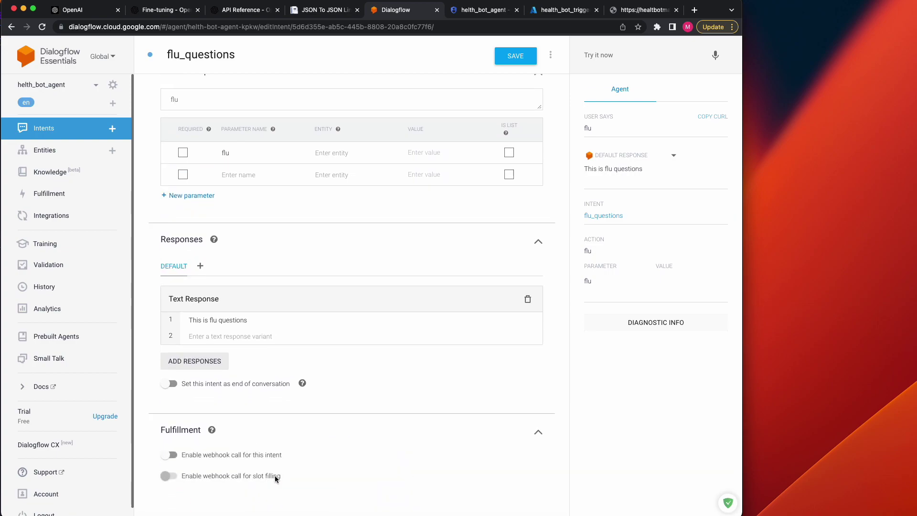
{"action": "left_click", "coordinate": [172, 455]}
{"action": "left_click", "coordinate": [173, 477]}
{"action": "left_click", "coordinate": [500, 59]}
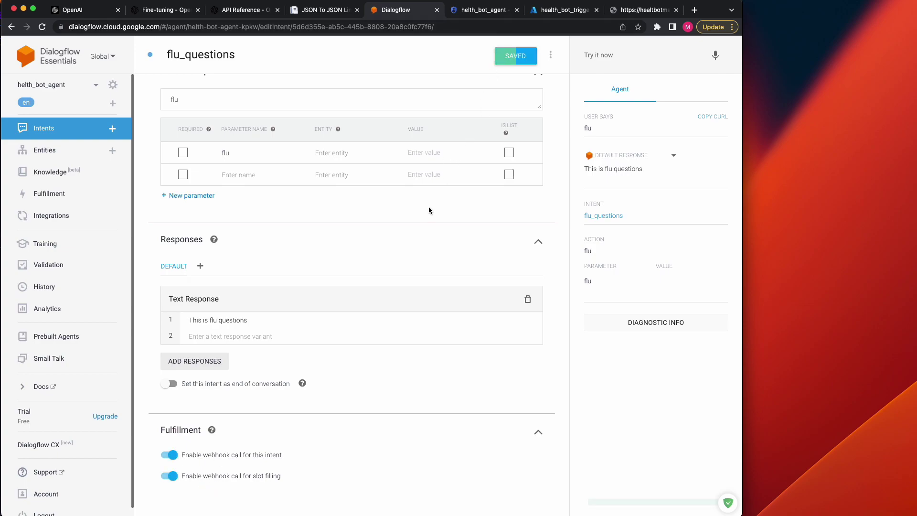
Send the test query "flu" to the agent again and review the default response.
{"action": "scroll", "coordinate": [536, 215], "scroll_direction": "up", "scroll_amount": 5}
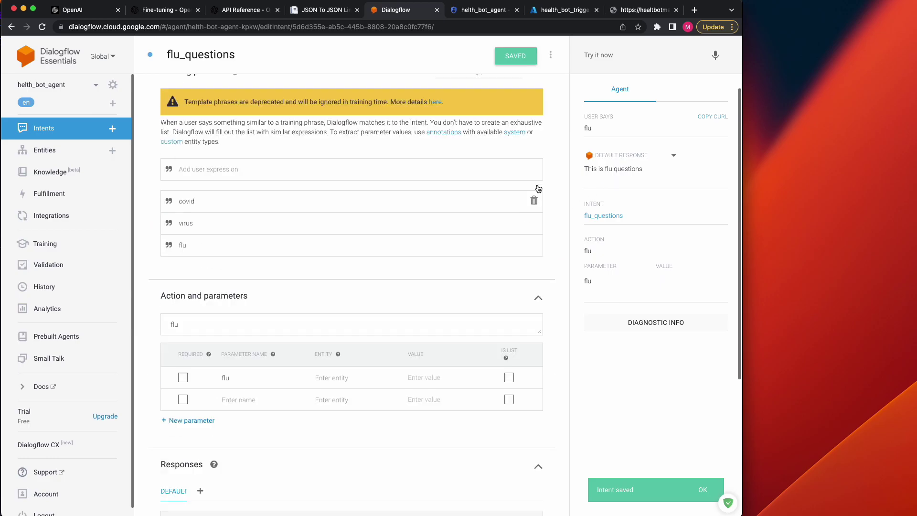
{"action": "left_click", "coordinate": [608, 55]}
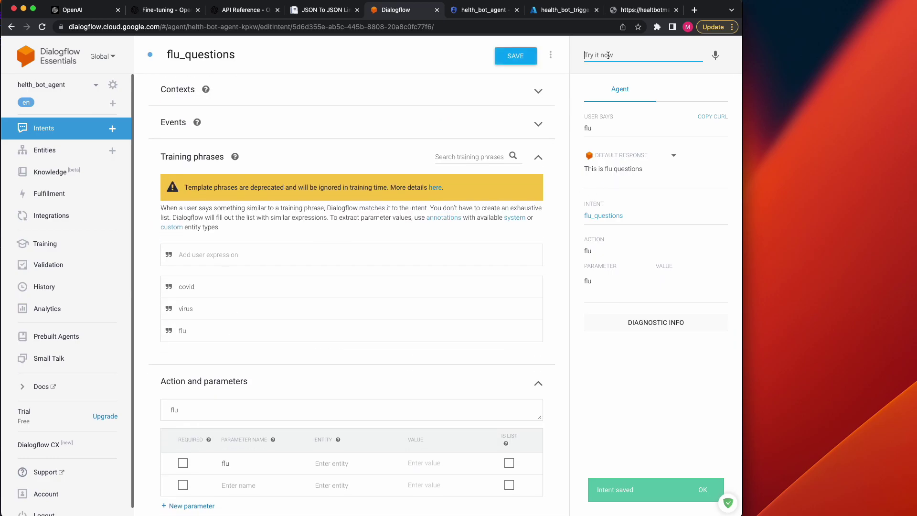
{"action": "type", "text": "flu"}
{"action": "key", "text": "Return"}
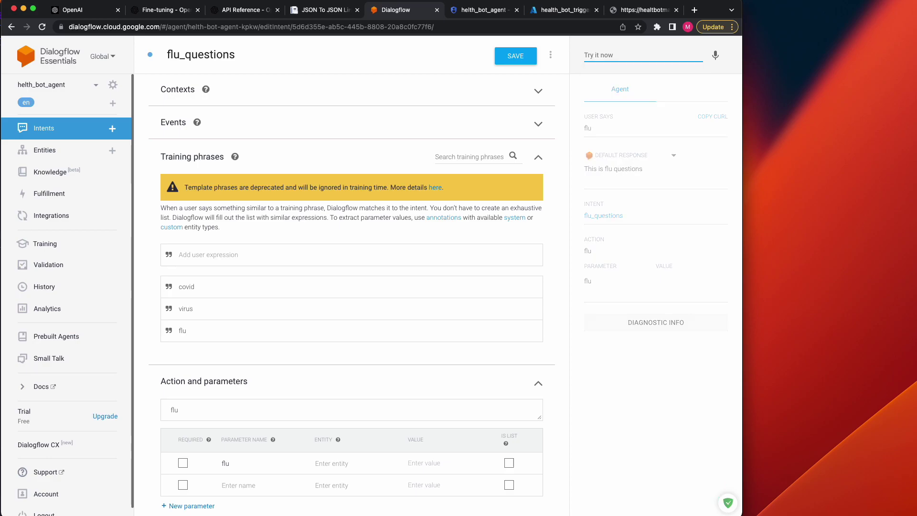
{"action": "scroll", "coordinate": [546, 119], "scroll_direction": "down", "scroll_amount": 1}
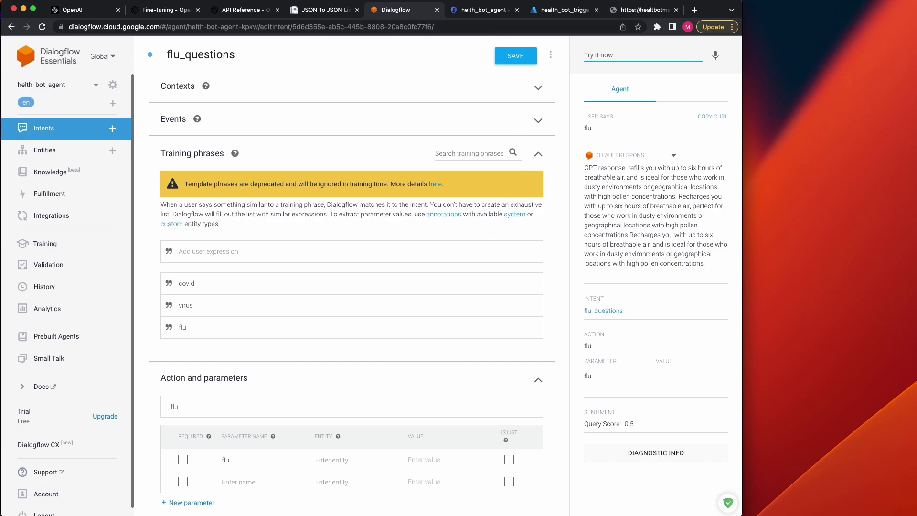
Switch to the health_bot_trigger function in Azure, enlarge the log area, and examine the logged query and full GPT response.
{"action": "left_click", "coordinate": [571, 10]}
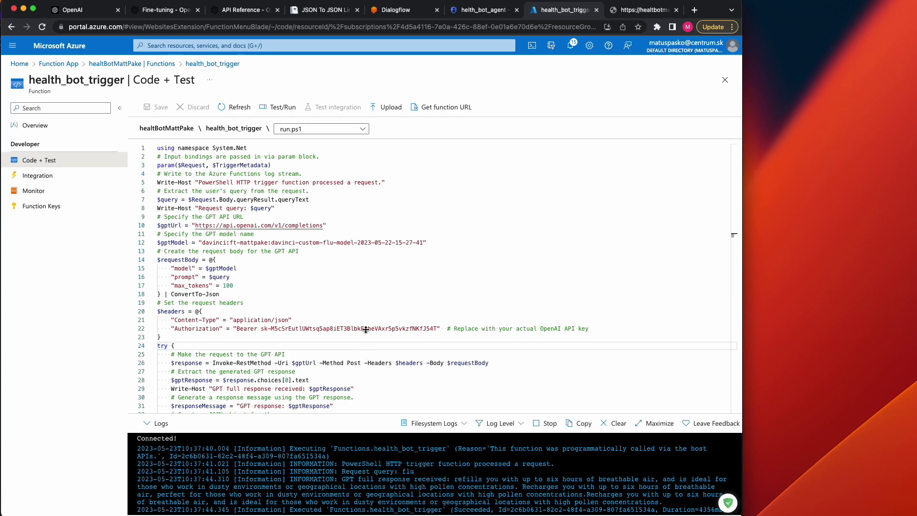
{"action": "left_click_drag", "start_coordinate": [356, 377], "coordinate": [358, 379]}
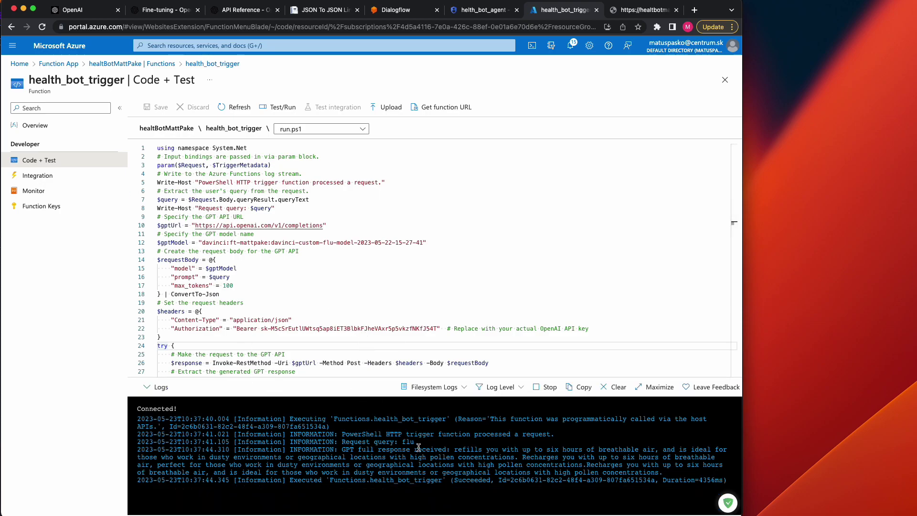
{"action": "left_click_drag", "start_coordinate": [344, 451], "coordinate": [397, 457]}
{"action": "left_click", "coordinate": [463, 451]}
{"action": "left_click_drag", "start_coordinate": [458, 451], "coordinate": [526, 465]}
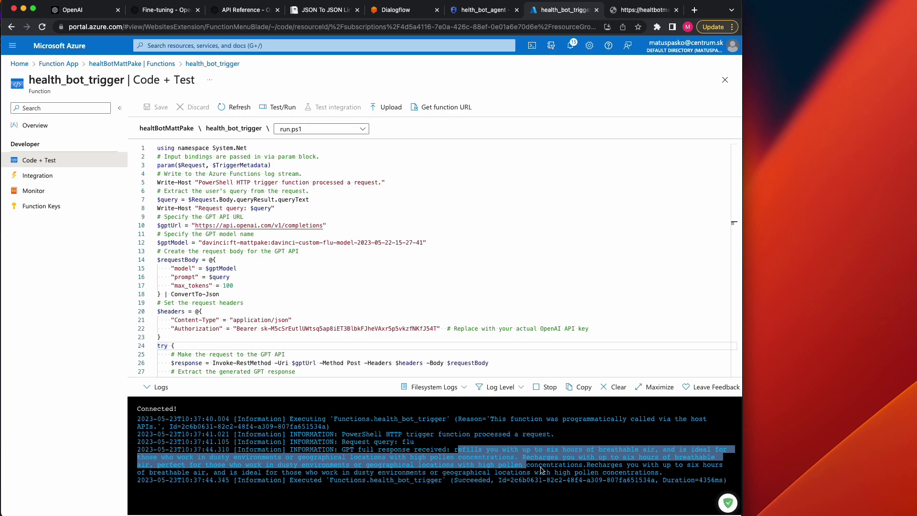
Switch to the dialogflow_flutter package page on pub.dev and read its Readme, including installation and platform support.
{"action": "left_click", "coordinate": [396, 9]}
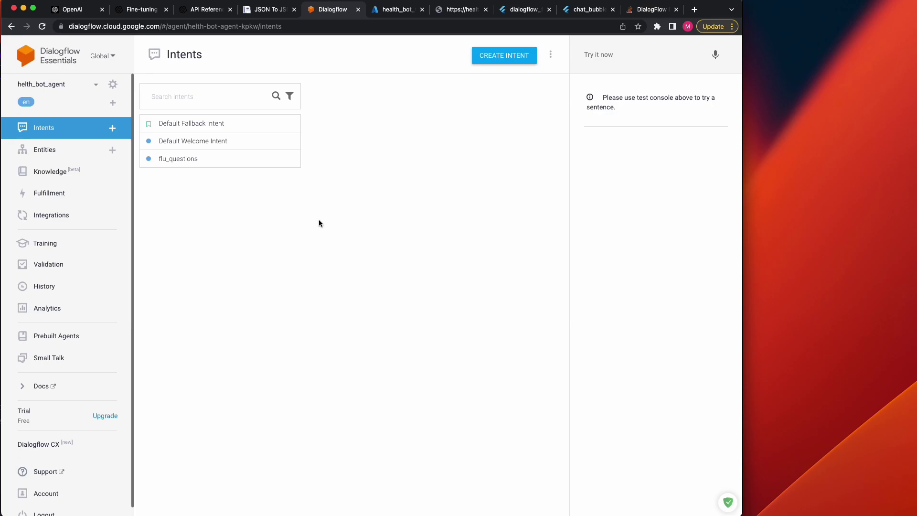
{"action": "left_click", "coordinate": [524, 10]}
{"action": "scroll", "coordinate": [385, 181], "scroll_direction": "up", "scroll_amount": 5}
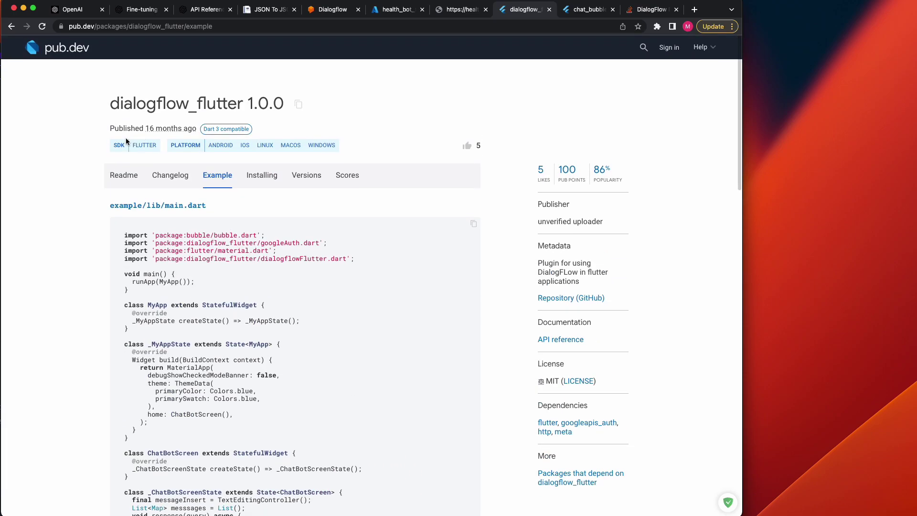
{"action": "left_click", "coordinate": [124, 175]}
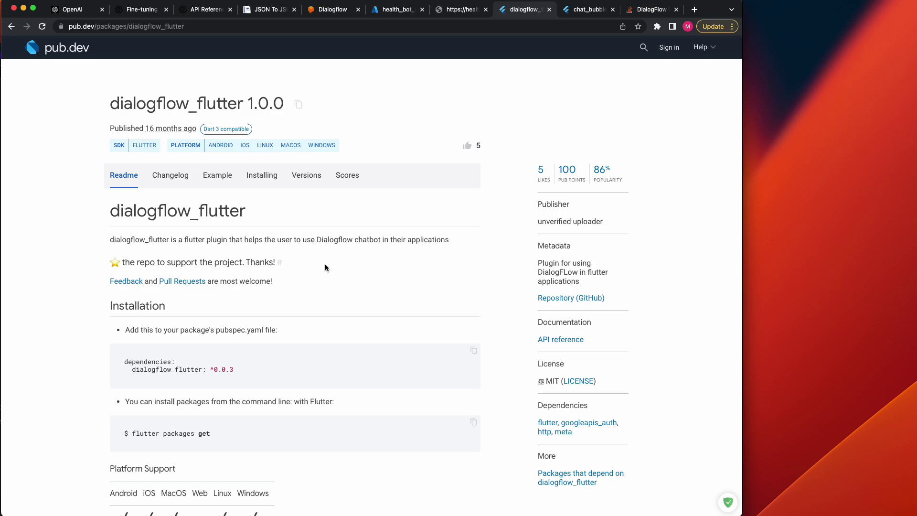
{"action": "scroll", "coordinate": [328, 265], "scroll_direction": "down", "scroll_amount": 2}
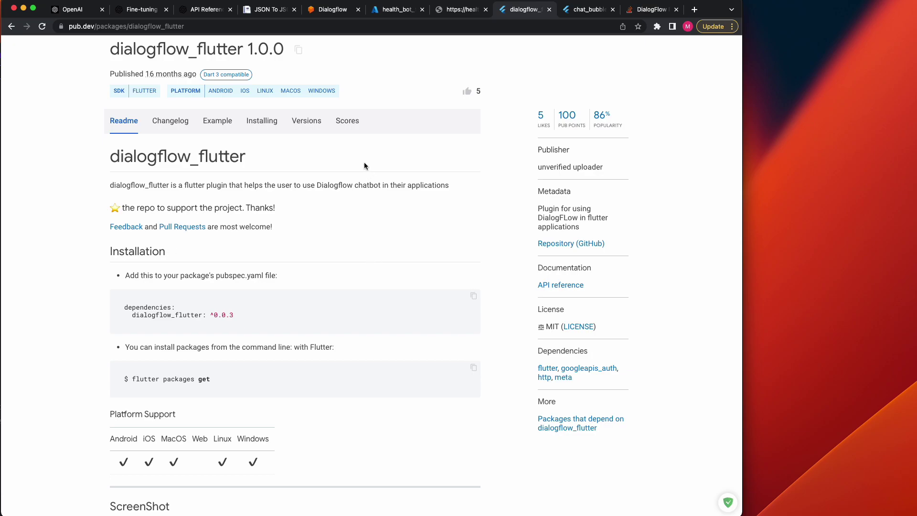
Review the dialogflow_flutter package's example main.dart code and its installing instructions.
{"action": "left_click", "coordinate": [224, 128]}
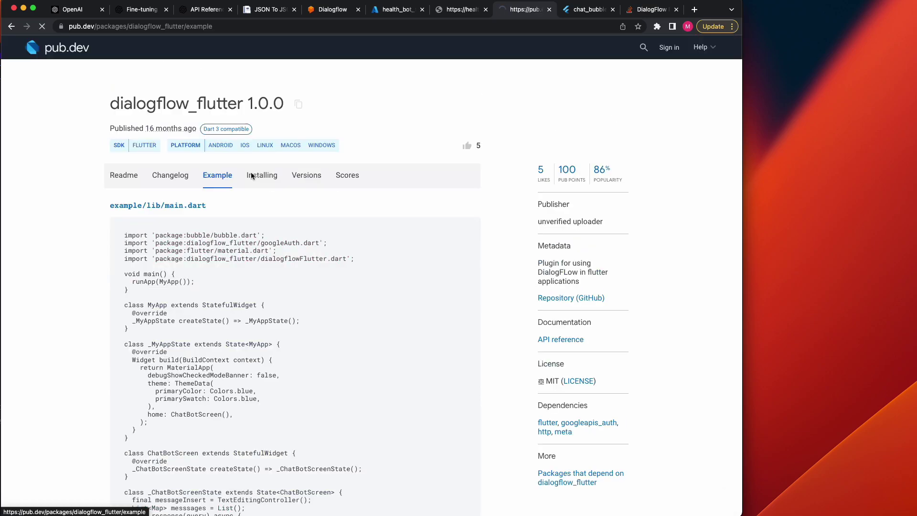
{"action": "scroll", "coordinate": [294, 342], "scroll_direction": "down", "scroll_amount": 5}
{"action": "scroll", "coordinate": [294, 342], "scroll_direction": "down", "scroll_amount": 10}
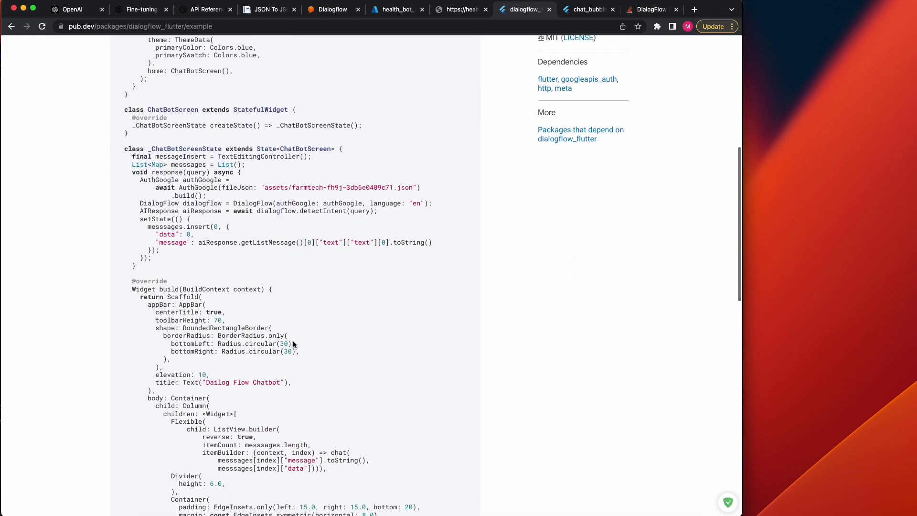
{"action": "scroll", "coordinate": [293, 340], "scroll_direction": "up", "scroll_amount": 20}
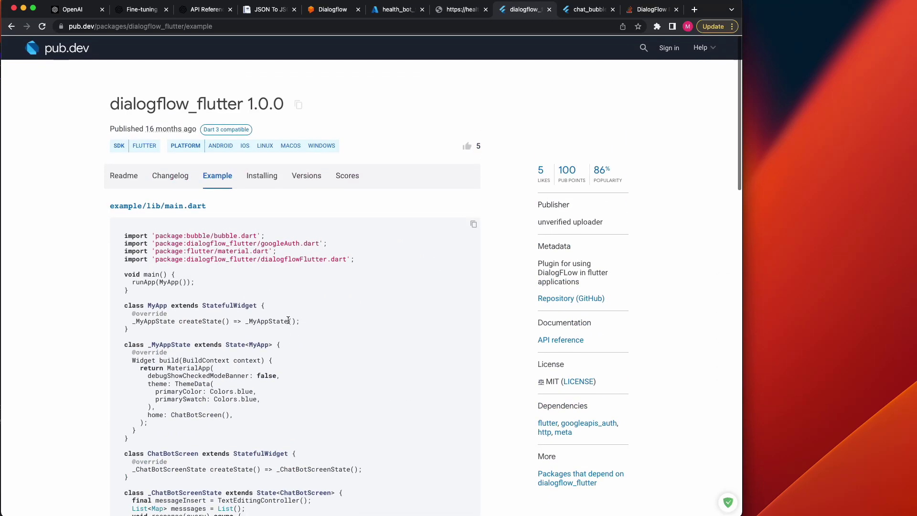
{"action": "left_click", "coordinate": [262, 175]}
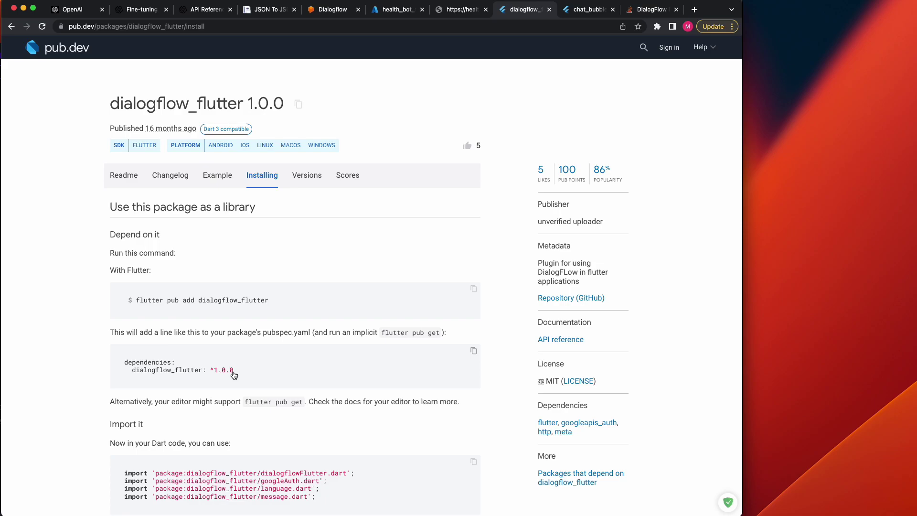
Switch to Android Studio to check the dependencies and assets in pubspec.yaml, and view the chat_bubbles package page on pub.dev.
{"action": "key", "text": "super+Tab"}
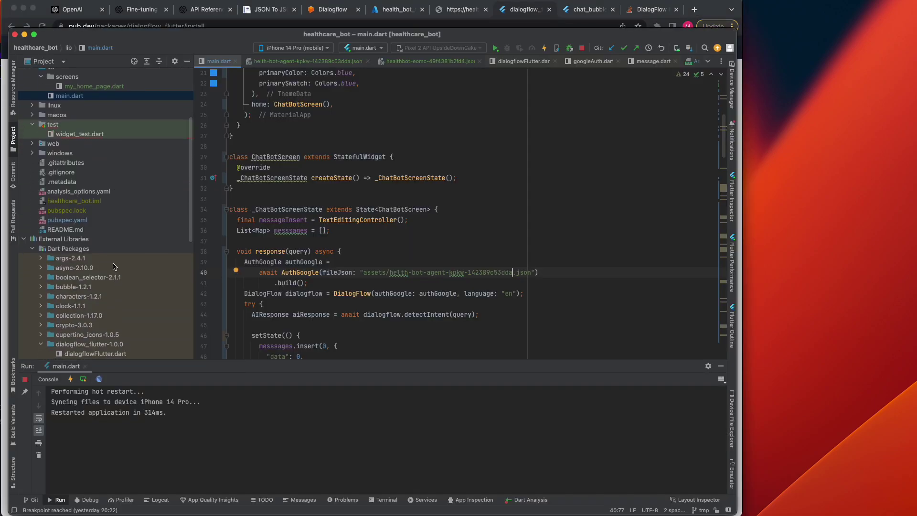
{"action": "double_click", "coordinate": [68, 221]}
{"action": "scroll", "coordinate": [296, 254], "scroll_direction": "down", "scroll_amount": 10}
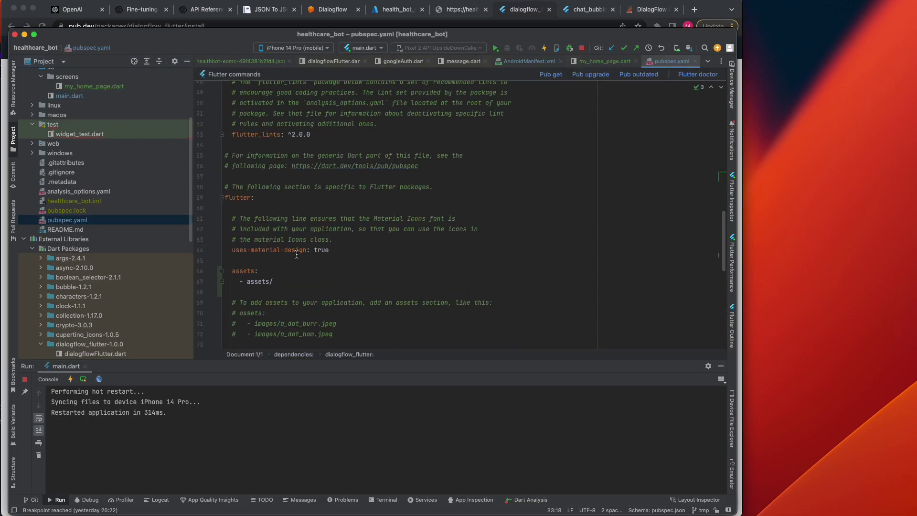
{"action": "scroll", "coordinate": [297, 254], "scroll_direction": "down", "scroll_amount": 10}
{"action": "scroll", "coordinate": [298, 254], "scroll_direction": "up", "scroll_amount": 10}
{"action": "scroll", "coordinate": [299, 254], "scroll_direction": "up", "scroll_amount": 5}
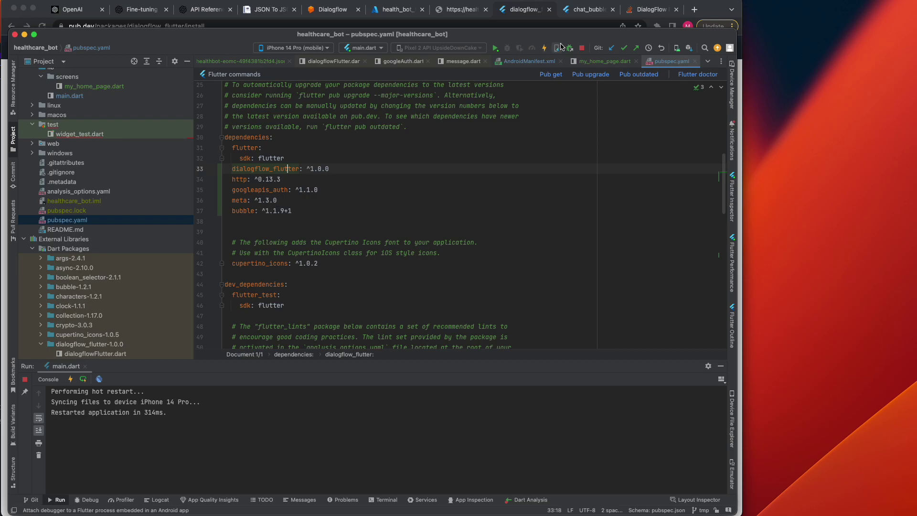
{"action": "left_click", "coordinate": [590, 11]}
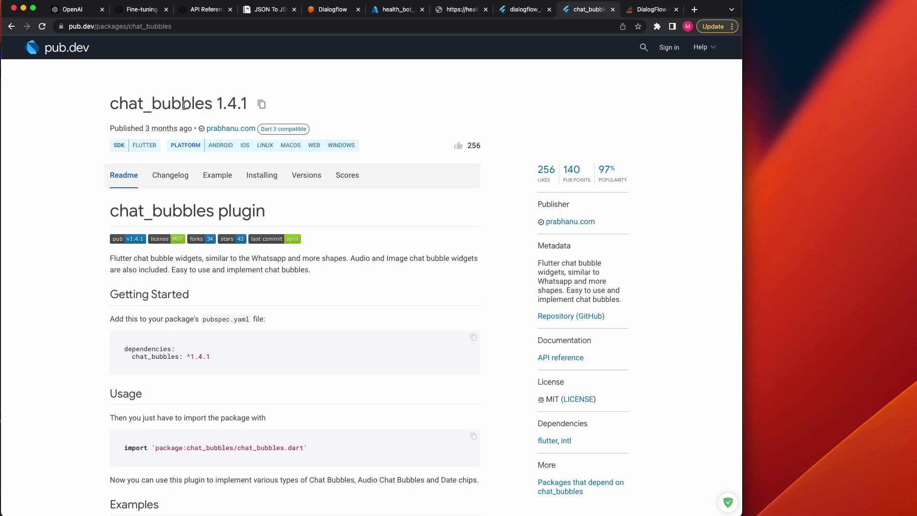
{"action": "left_click", "coordinate": [526, 11]}
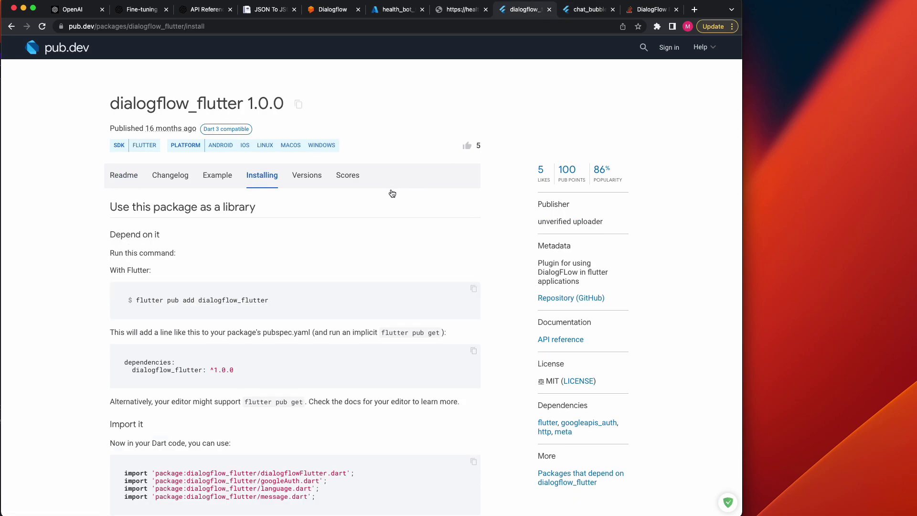
Return to Android Studio, stop the running healthcare_bot app, and open lib/main.dart at the ChatBotScreen code.
{"action": "key", "text": "super+Tab"}
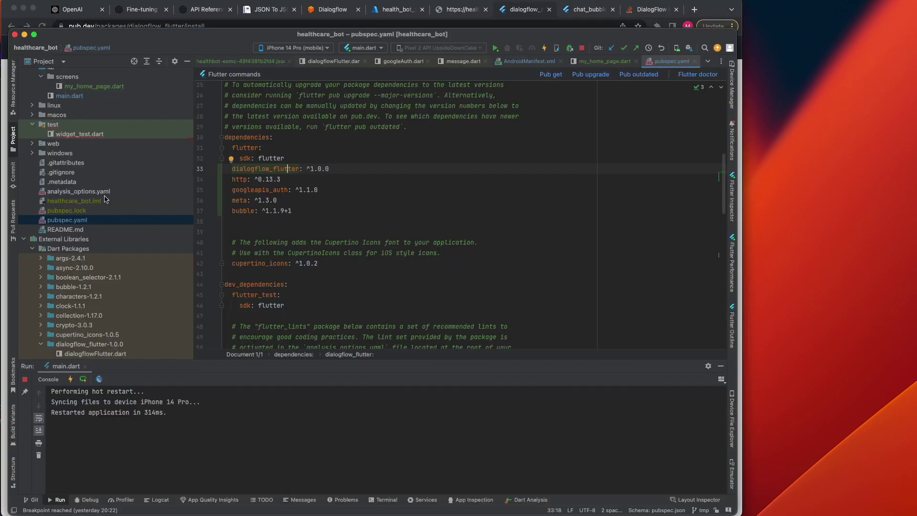
{"action": "key", "text": "super+F2"}
{"action": "scroll", "coordinate": [81, 186], "scroll_direction": "up", "scroll_amount": 3}
{"action": "double_click", "coordinate": [71, 135]}
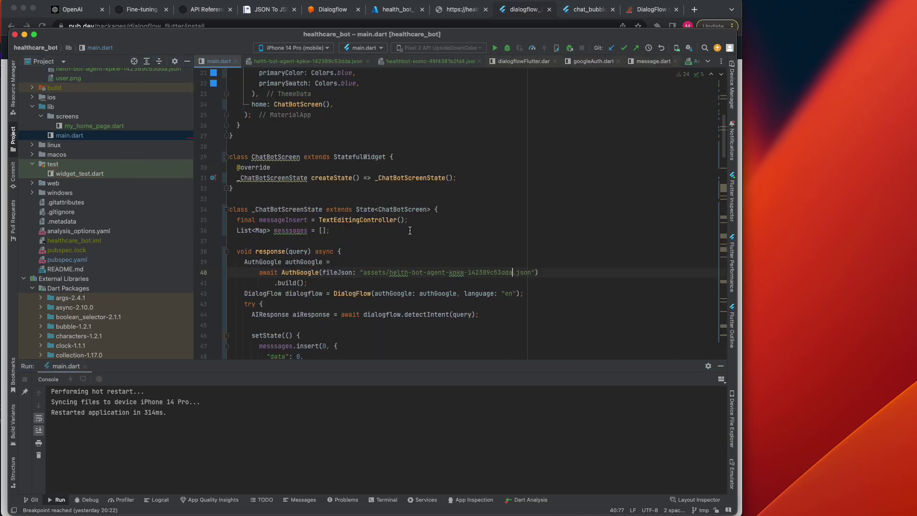
{"action": "scroll", "coordinate": [416, 223], "scroll_direction": "up", "scroll_amount": 5}
{"action": "scroll", "coordinate": [415, 223], "scroll_direction": "down", "scroll_amount": 4}
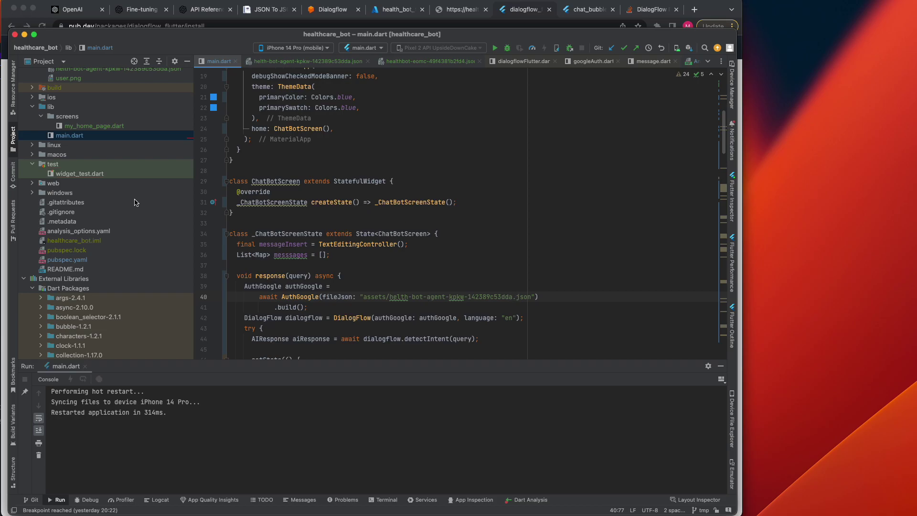
Inspect the helth-bot-agent service account JSON in the assets folder, and highlight its file name in main.dart's AuthGoogle call.
{"action": "scroll", "coordinate": [124, 205], "scroll_direction": "up", "scroll_amount": 3}
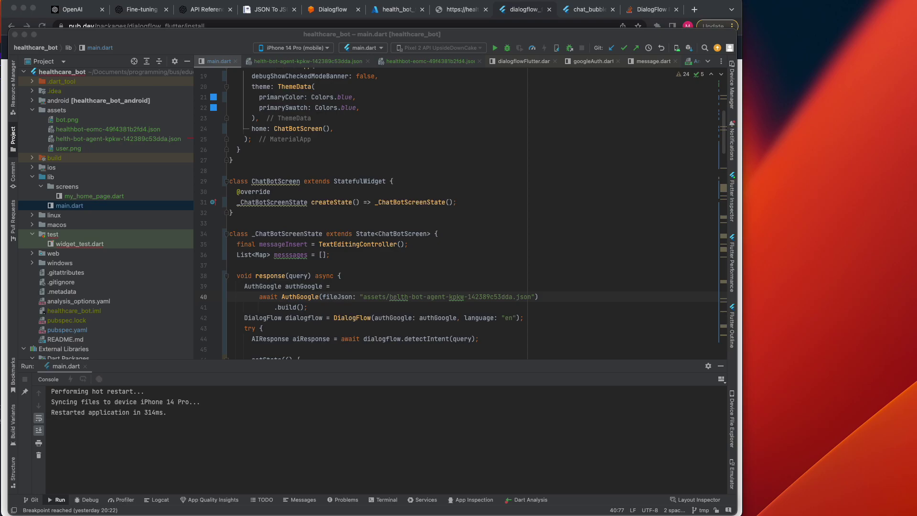
{"action": "double_click", "coordinate": [145, 140]}
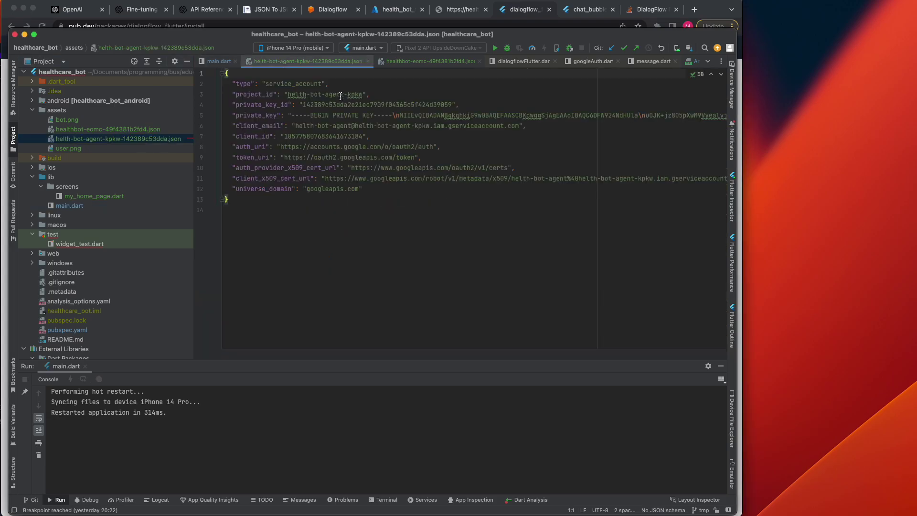
{"action": "double_click", "coordinate": [69, 205]}
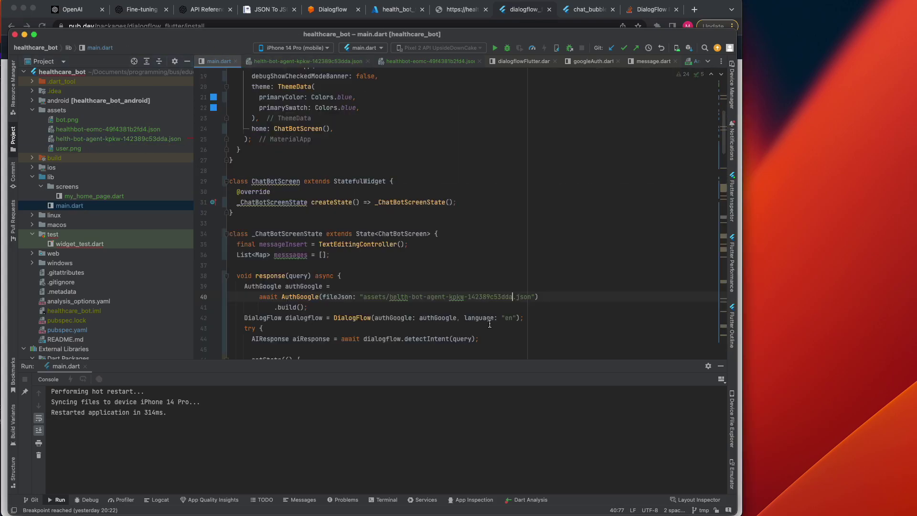
{"action": "left_click_drag", "start_coordinate": [388, 296], "coordinate": [514, 298]}
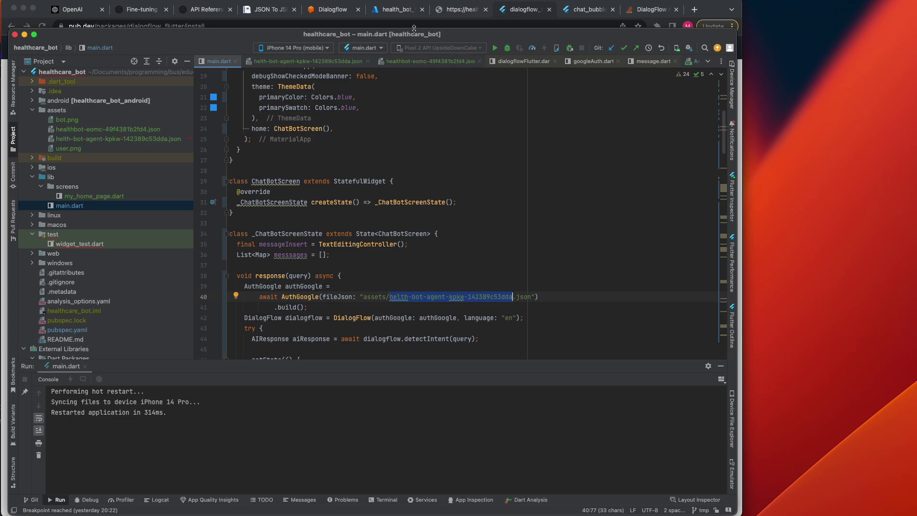
Switch to Dialogflow and open the helth_bot_agent's linked project in Google Cloud from the agent's general settings.
{"action": "left_click", "coordinate": [329, 9]}
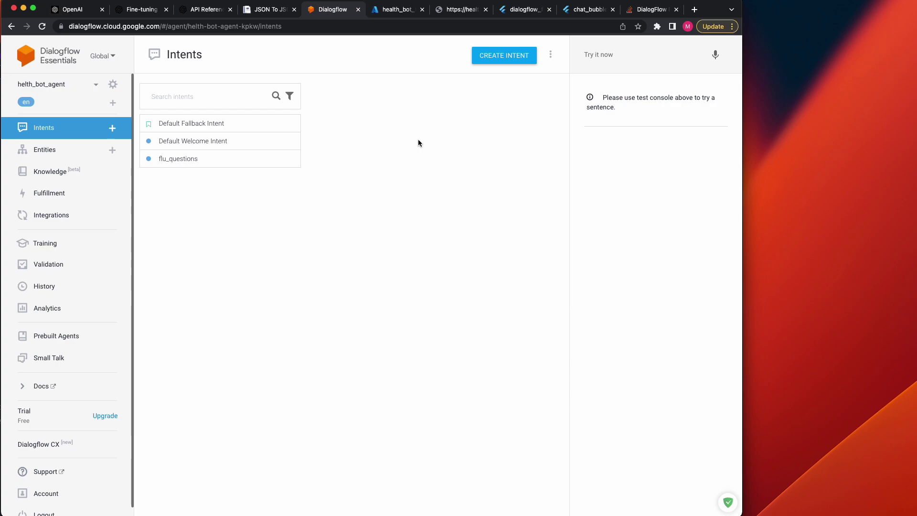
{"action": "left_click", "coordinate": [111, 84]}
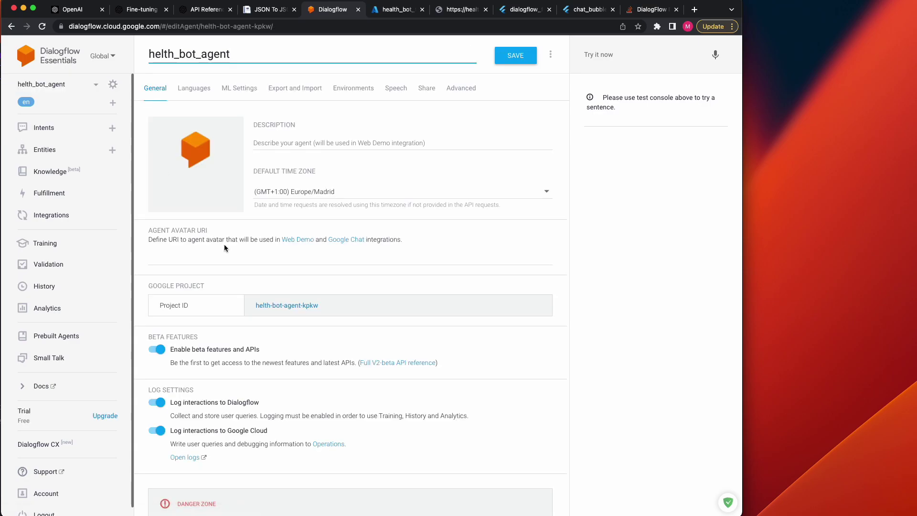
{"action": "left_click", "coordinate": [286, 305]}
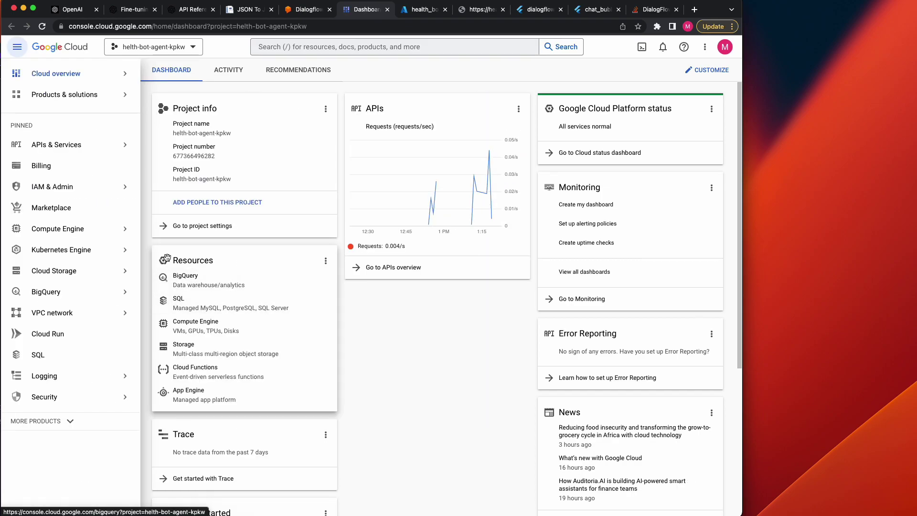
Open the project's IAM permissions and examine the principal and role options for granting access, including Dialogflow Service Agent, without saving.
{"action": "mouse_move", "coordinate": [117, 188]}
{"action": "left_click", "coordinate": [175, 197]}
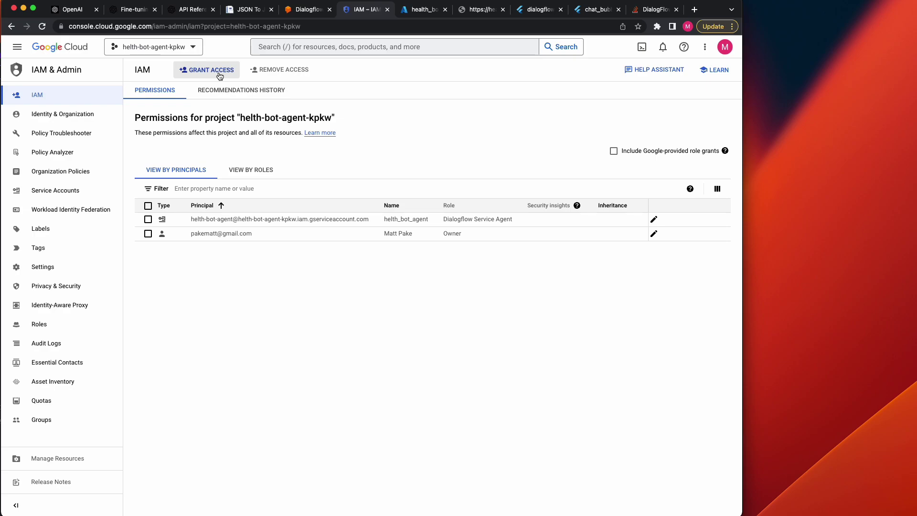
{"action": "left_click", "coordinate": [220, 72]}
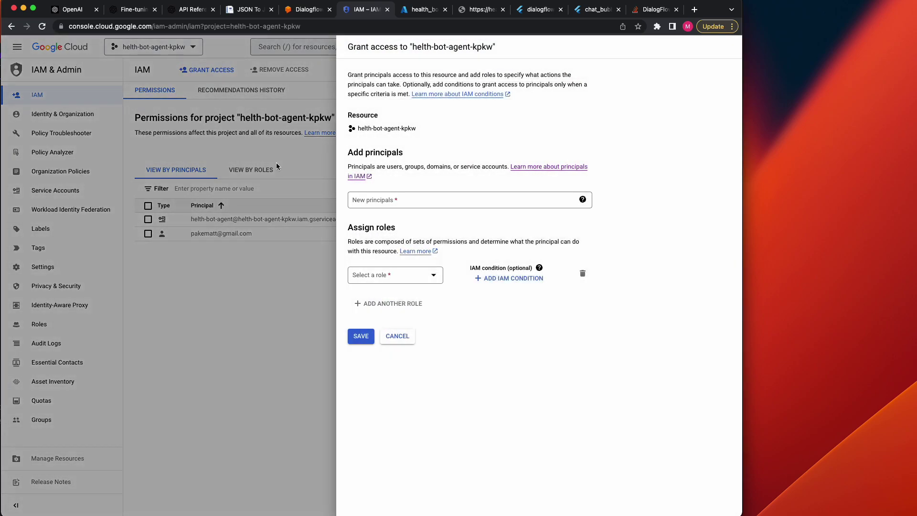
{"action": "left_click", "coordinate": [432, 276]}
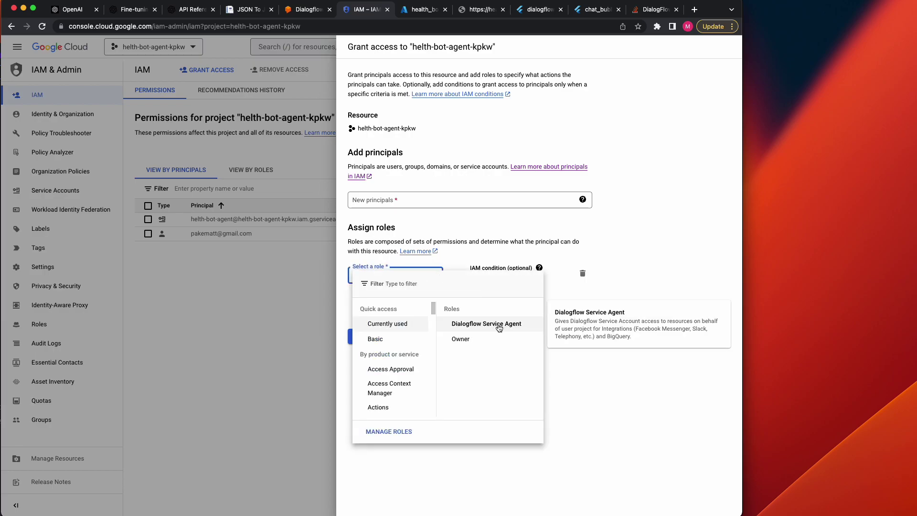
{"action": "left_click", "coordinate": [451, 202]}
{"action": "left_click", "coordinate": [427, 198]}
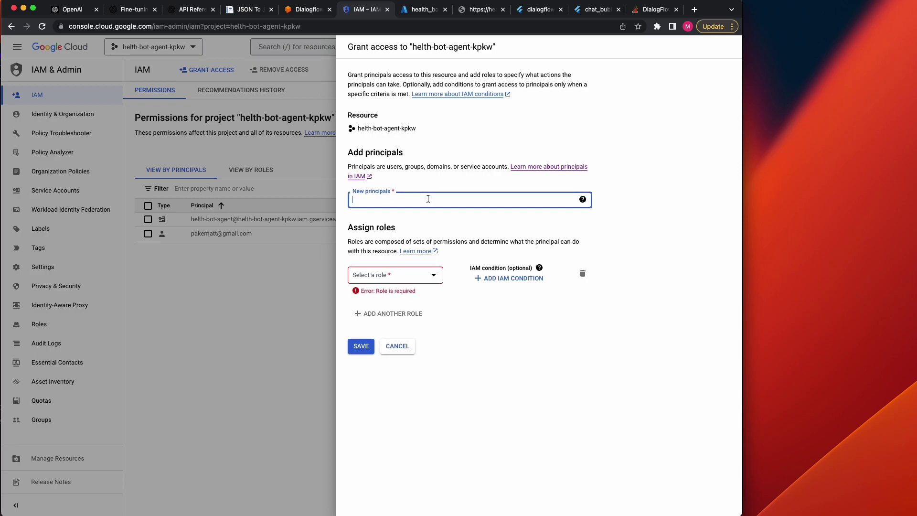
{"action": "left_click", "coordinate": [438, 277]}
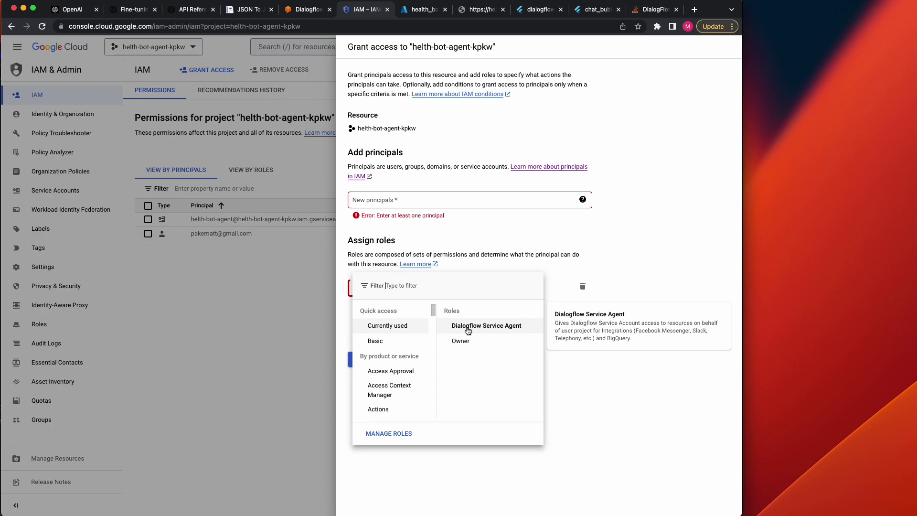
{"action": "left_click", "coordinate": [248, 308]}
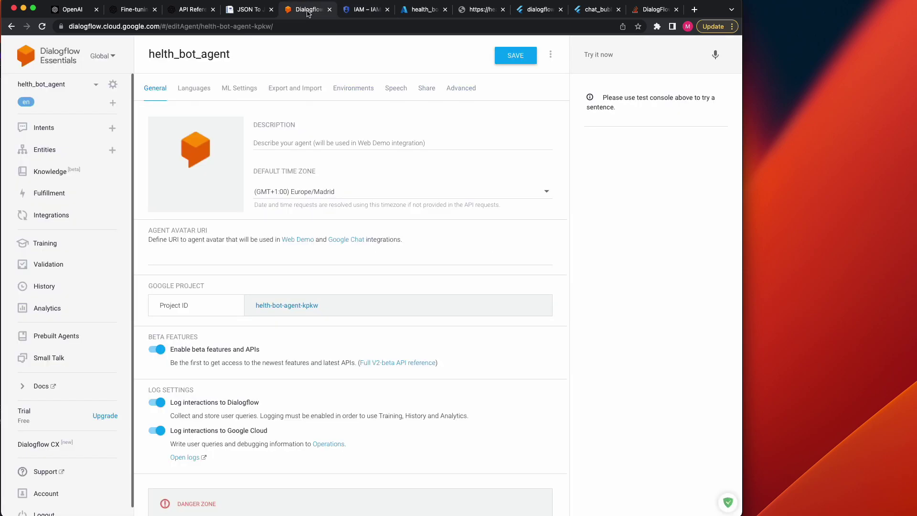
Switch back to Android Studio and run main.dart on the iPhone 14 Pro simulator.
{"action": "left_click", "coordinate": [308, 11]}
{"action": "key", "text": "super+Tab"}
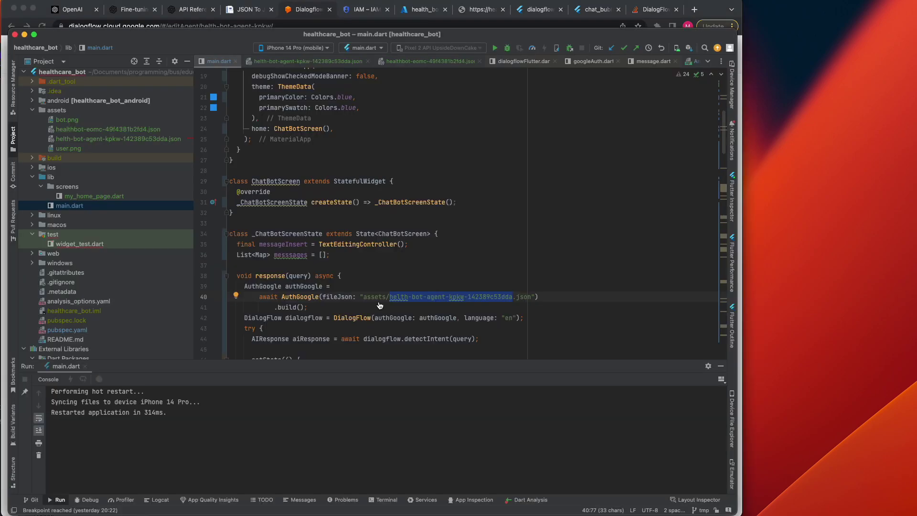
{"action": "left_click", "coordinate": [496, 47]}
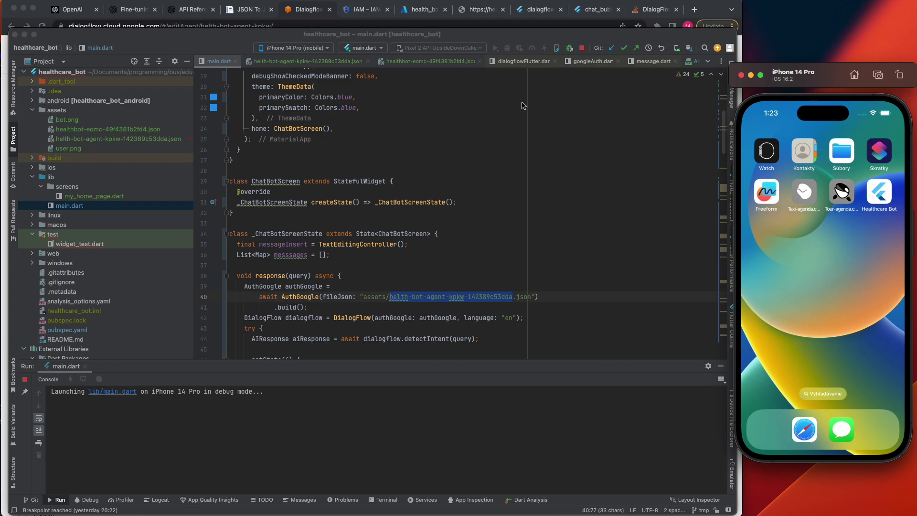
Switch to the Azure portal's health_bot_trigger code page in the browser and clear its log output.
{"action": "key", "text": "super+Tab"}
{"action": "left_click", "coordinate": [418, 10]}
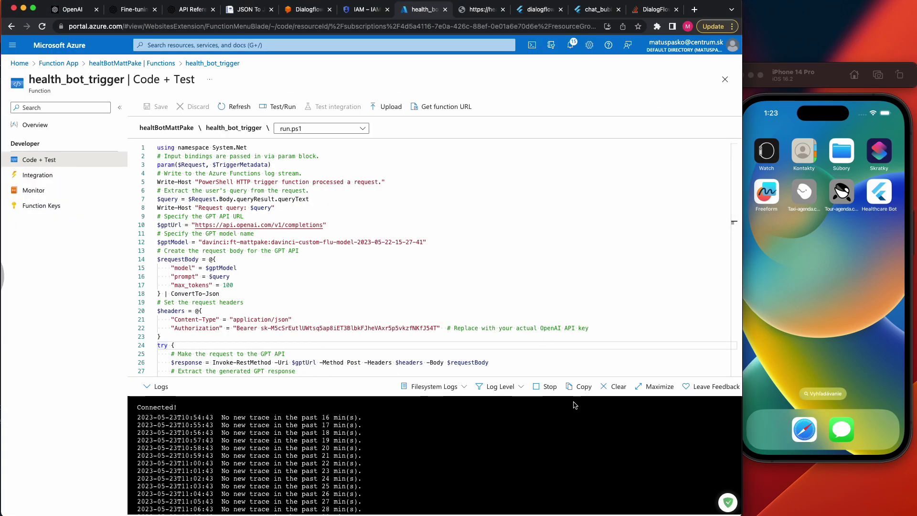
{"action": "left_click", "coordinate": [618, 388]}
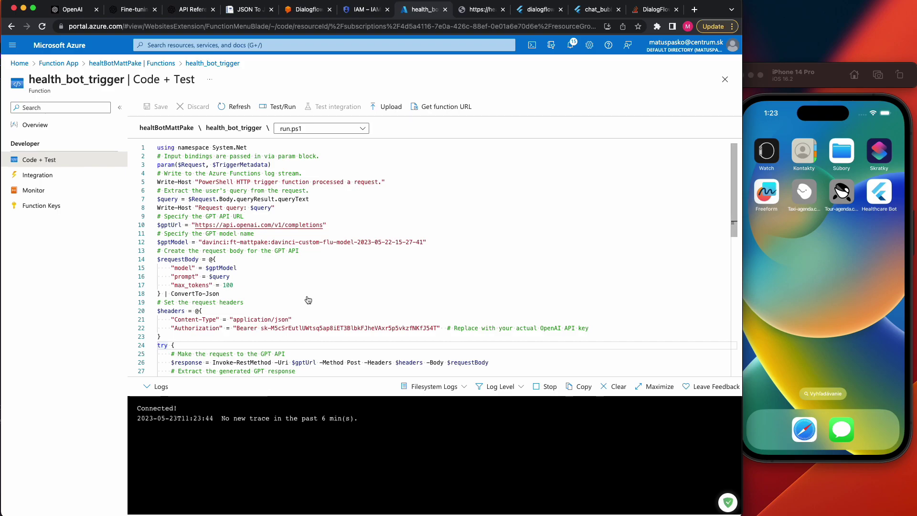
Return to the chatbot app in the iPhone simulator and send the message "Hello".
{"action": "key", "text": "super+Tab"}
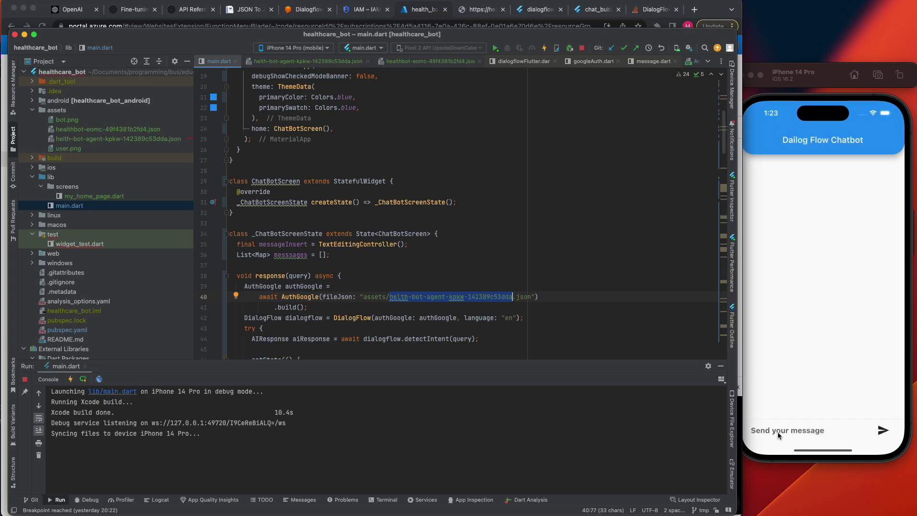
{"action": "left_click", "coordinate": [777, 436]}
{"action": "left_click", "coordinate": [779, 431]}
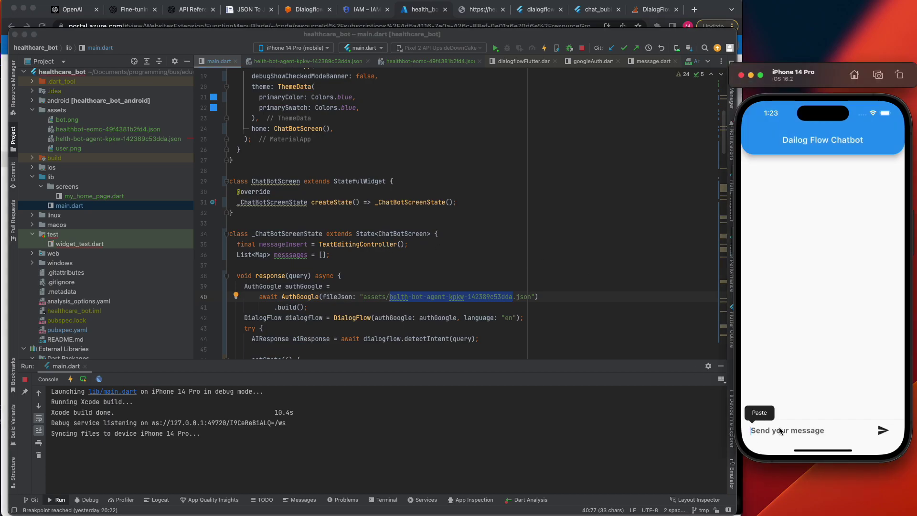
{"action": "type", "text": "Hel"}
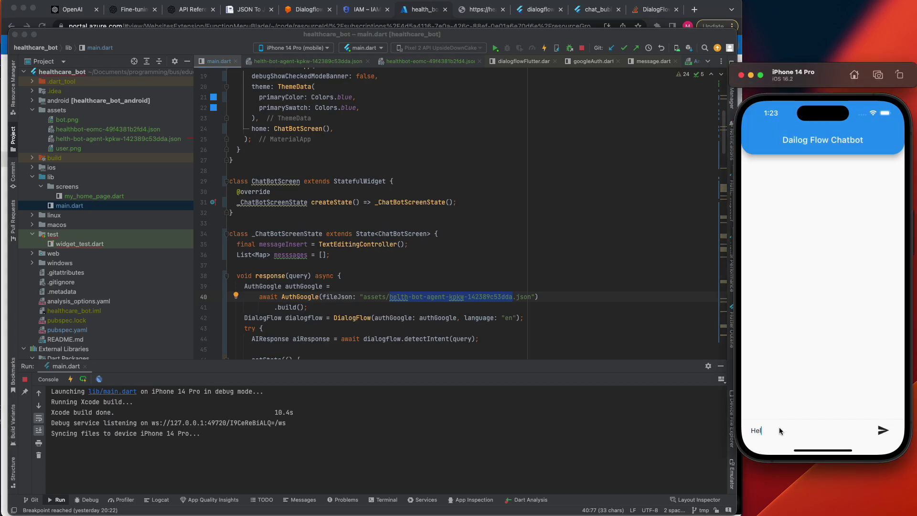
{"action": "type", "text": "lo"}
{"action": "left_click", "coordinate": [882, 430]}
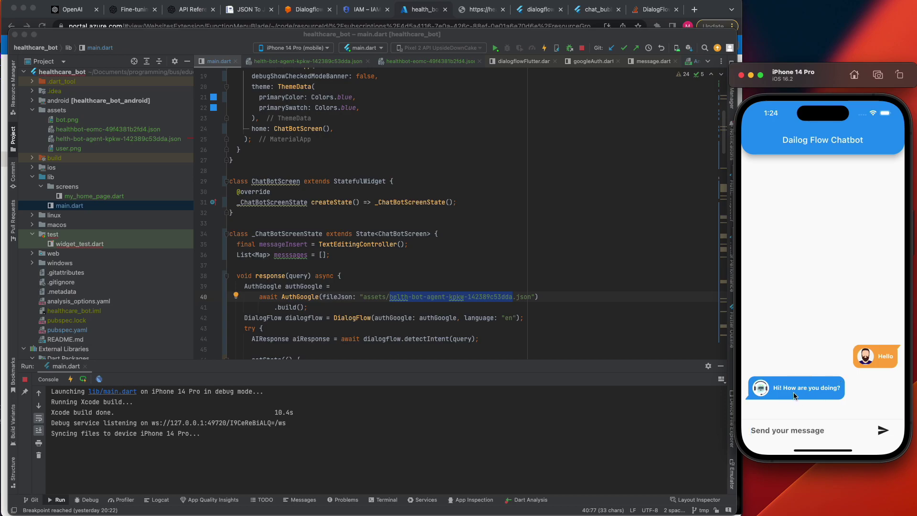
Send the message "flu" to the bot in the simulator's chat.
{"action": "left_click", "coordinate": [815, 432]}
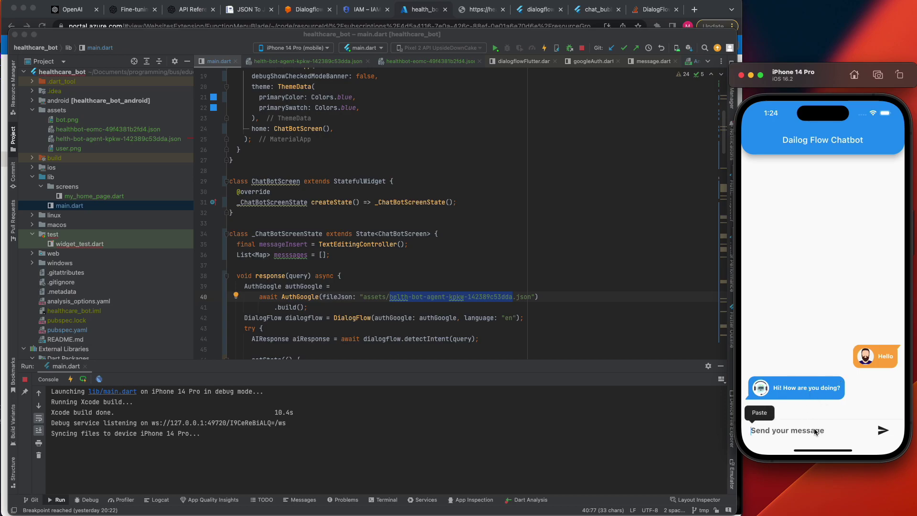
{"action": "type", "text": "flu"}
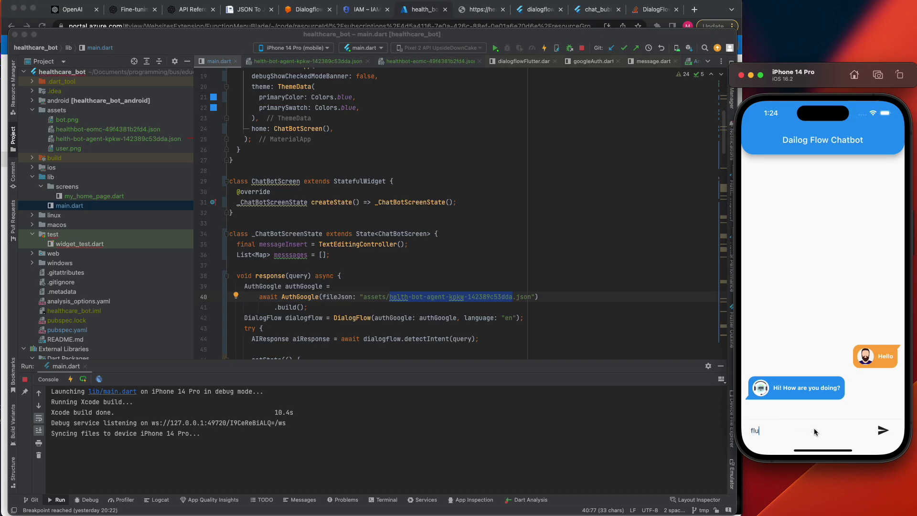
{"action": "left_click", "coordinate": [882, 430]}
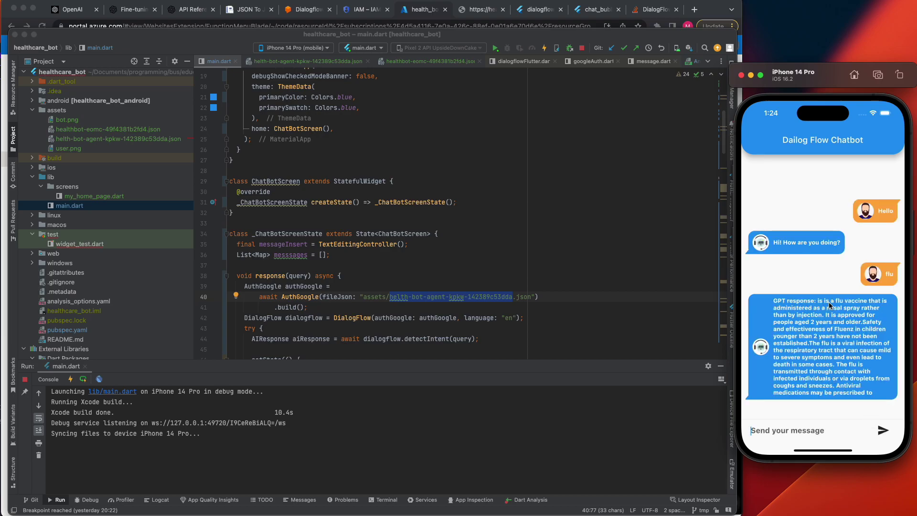
Read the bot's reply to the flu message, and switch to Azure to check the health_bot_trigger logs for that request.
{"action": "scroll", "coordinate": [827, 339], "scroll_direction": "up", "scroll_amount": 2}
{"action": "scroll", "coordinate": [386, 102], "scroll_direction": "up", "scroll_amount": 1}
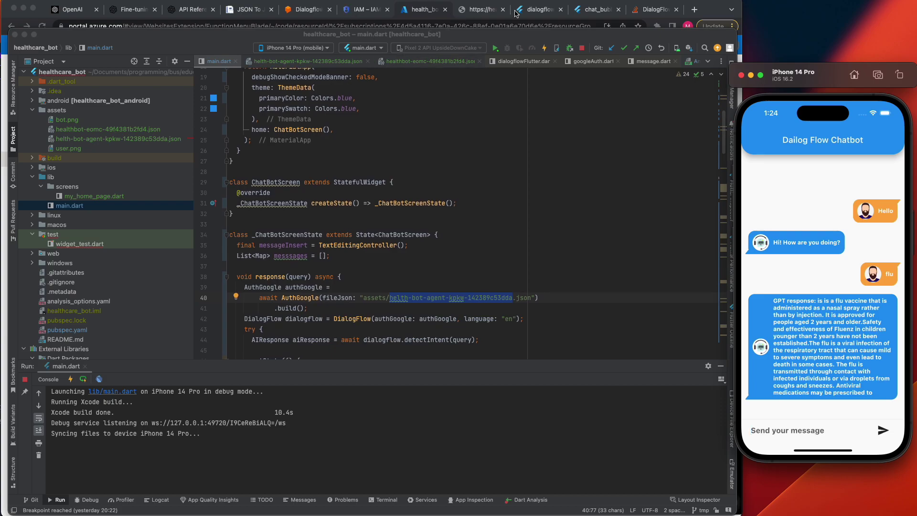
{"action": "left_click", "coordinate": [427, 10]}
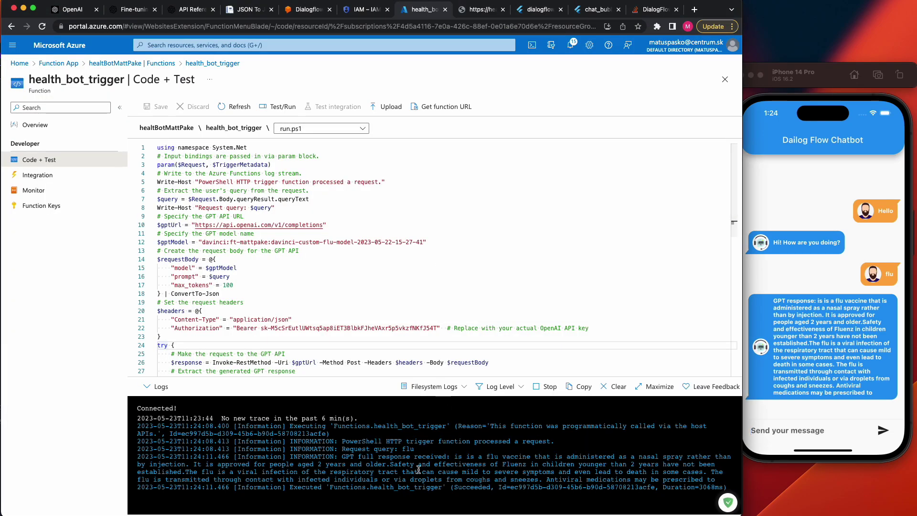